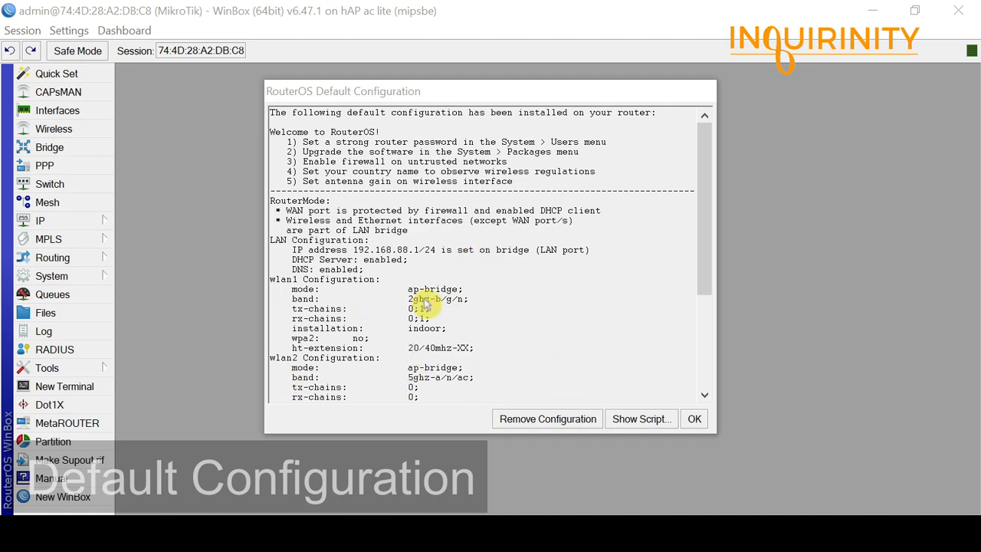
# - Read through the RouterOS default configuration, and open the router's license details to check the license level
pyautogui.moveTo(711, 215); pyautogui.dragTo(706, 337)
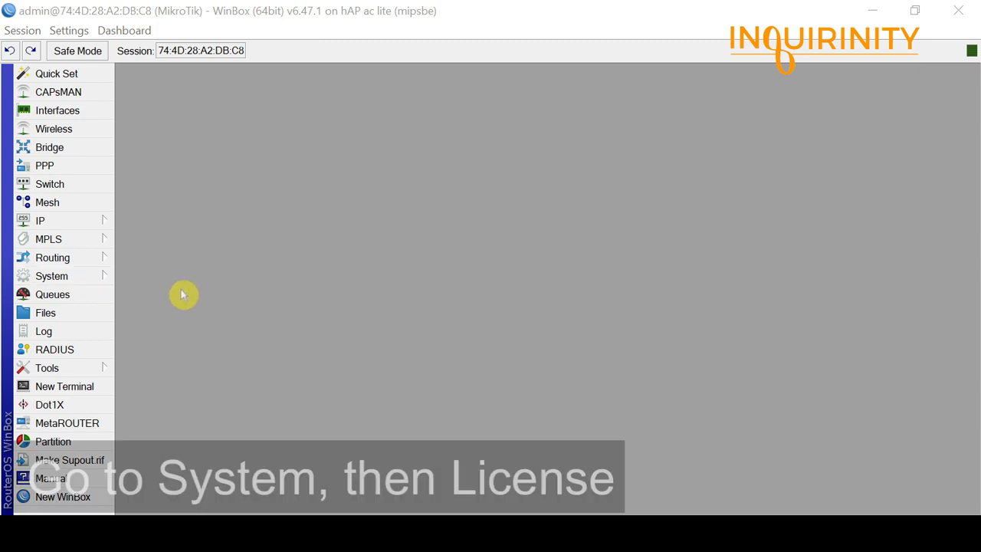
pyautogui.click(74, 282)
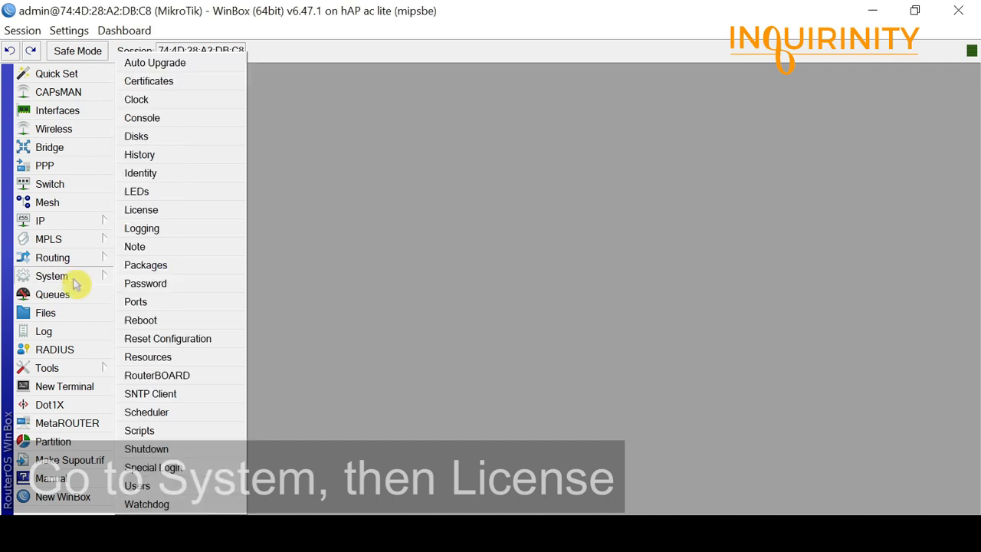
pyautogui.click(193, 214)
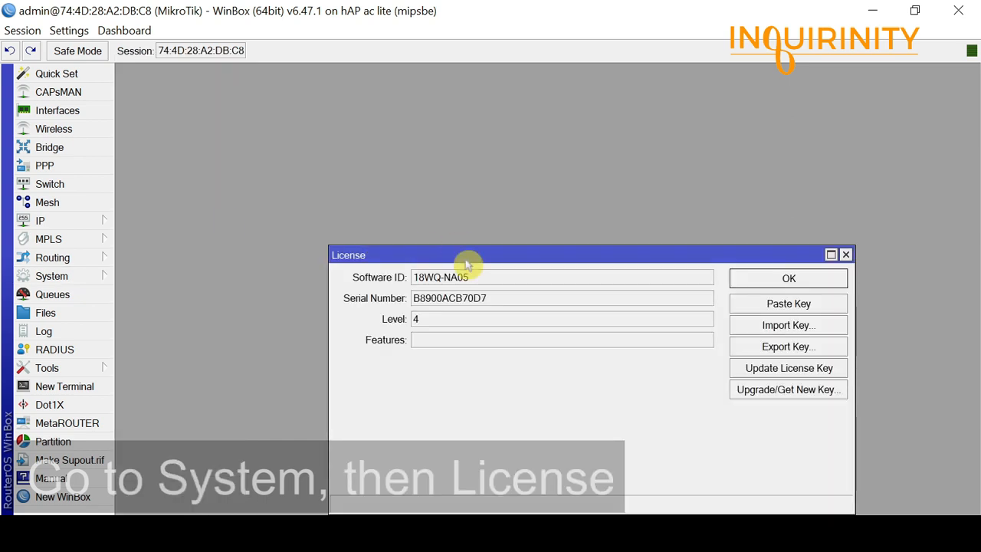
pyautogui.moveTo(466, 256); pyautogui.dragTo(328, 193)
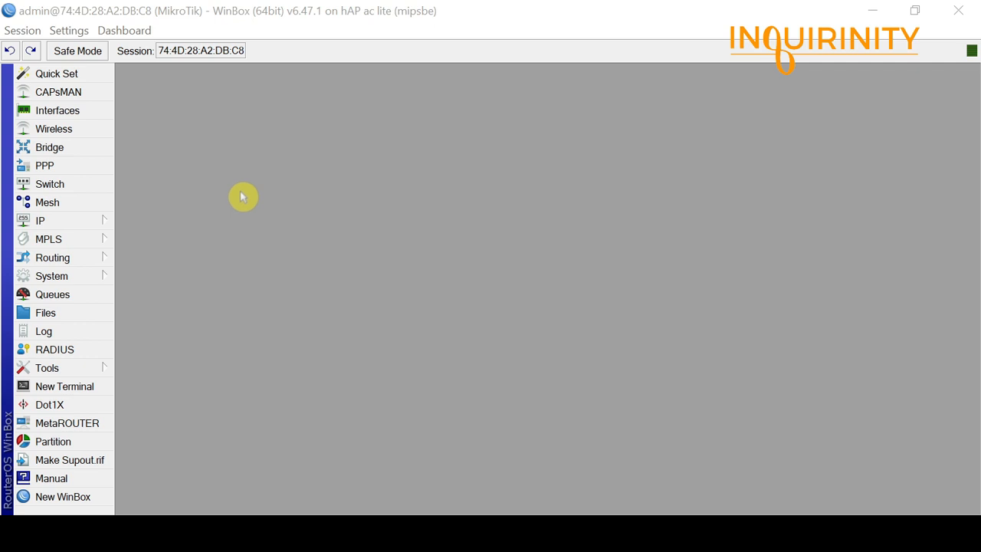
# - Open the installed package list and check that the wireless package is present and enabled, comparing it with the ipv6 package
pyautogui.click(55, 277)
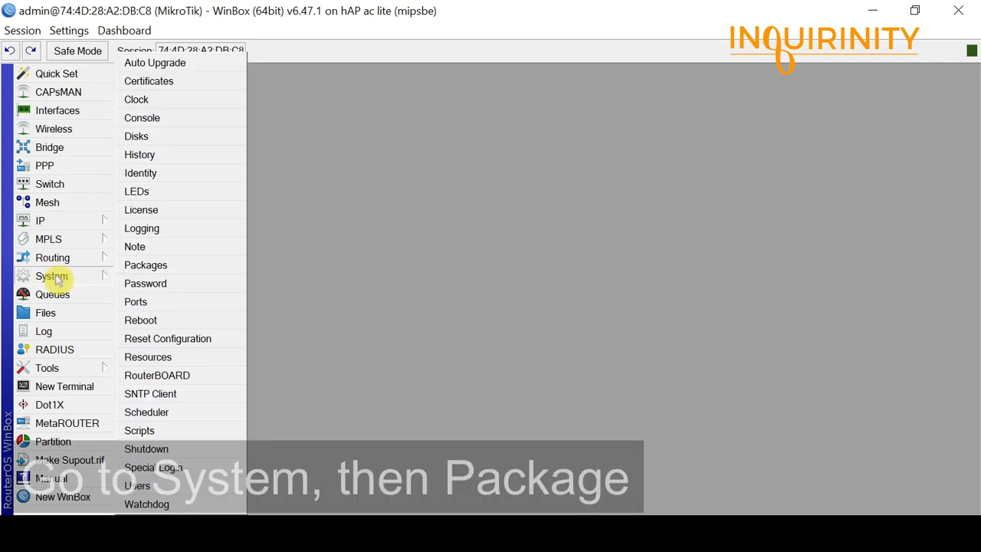
pyautogui.click(146, 266)
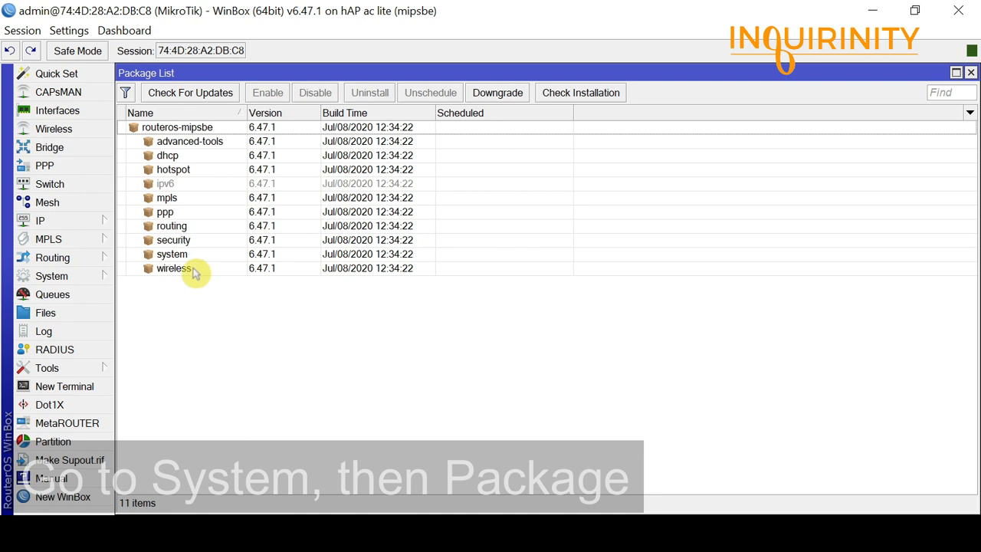
pyautogui.click(191, 127)
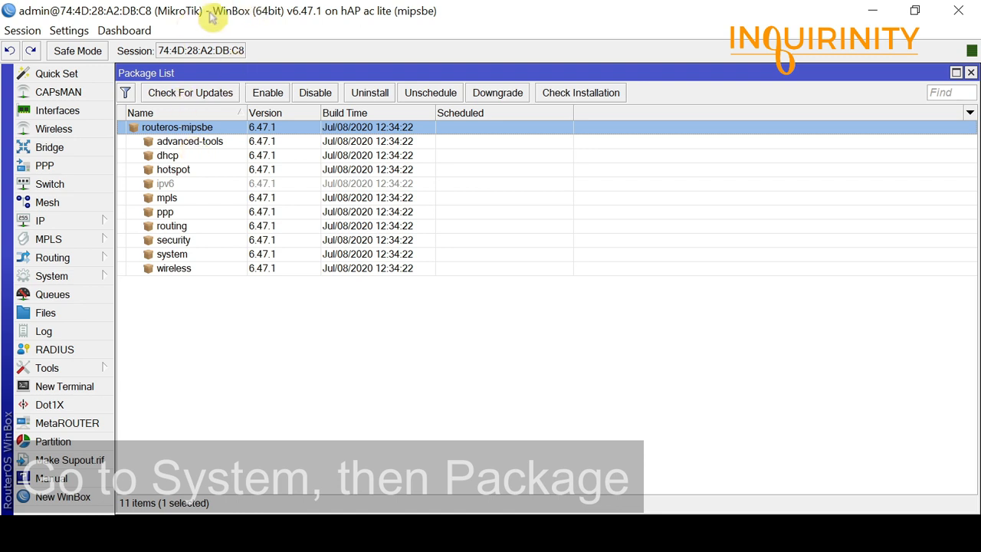
pyautogui.click(200, 269)
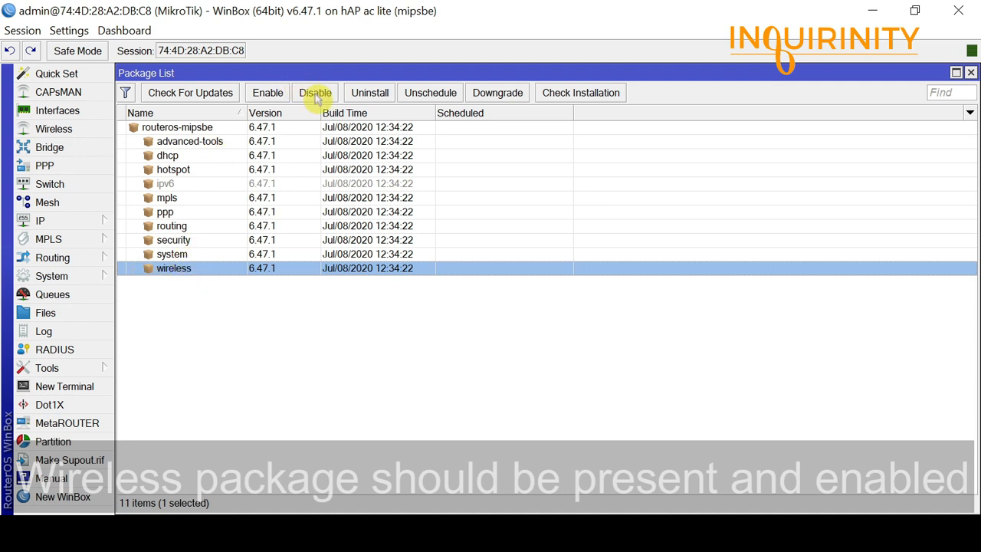
pyautogui.click(176, 185)
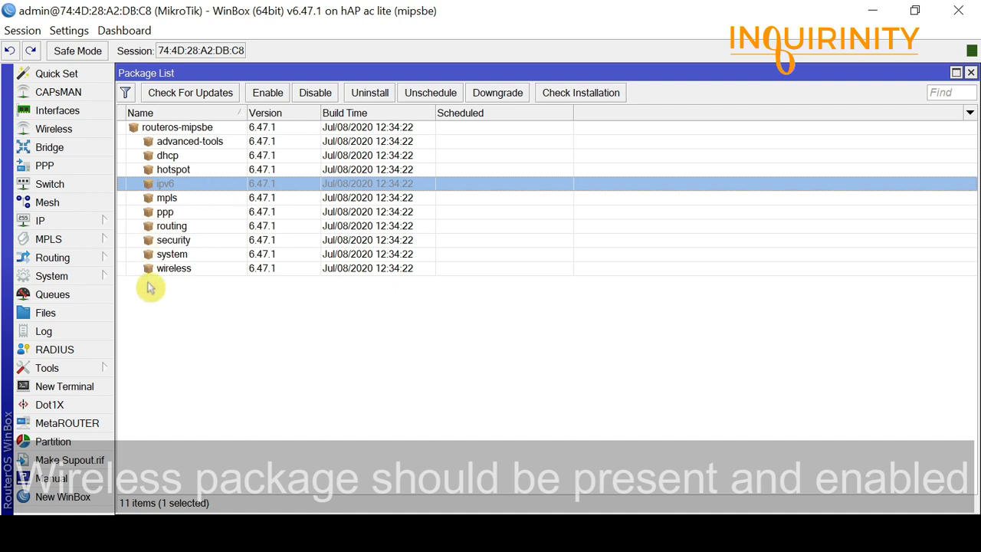
pyautogui.click(184, 269)
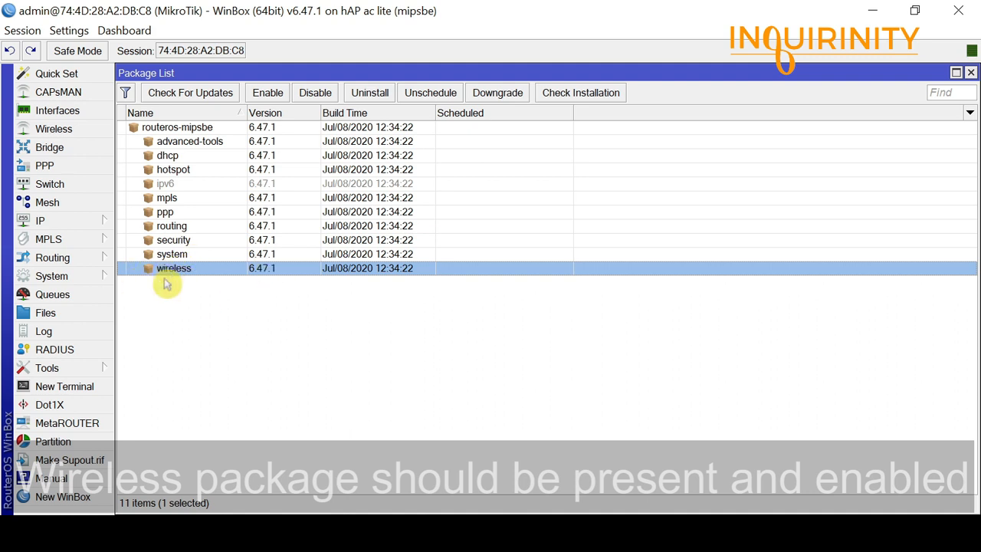
pyautogui.click(971, 72)
pyautogui.click(57, 279)
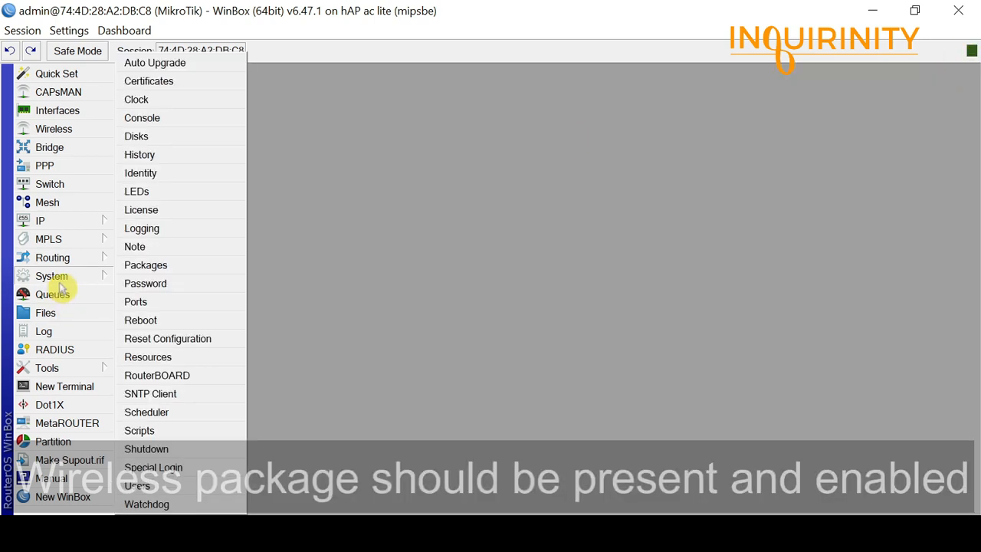
pyautogui.click(159, 265)
pyautogui.click(167, 269)
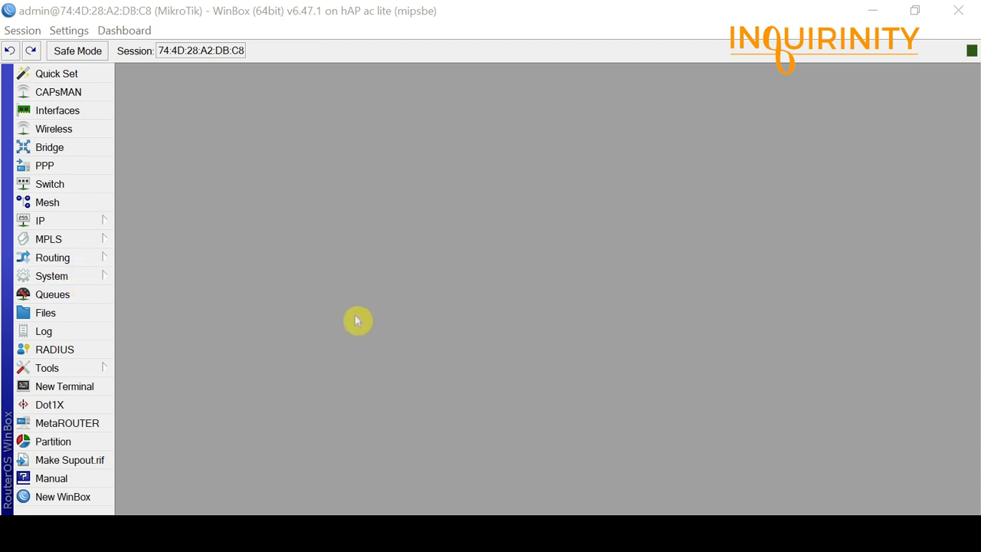
# - Open the wireless interface list and check the status flags of wlan1 and wlan2
pyautogui.click(63, 132)
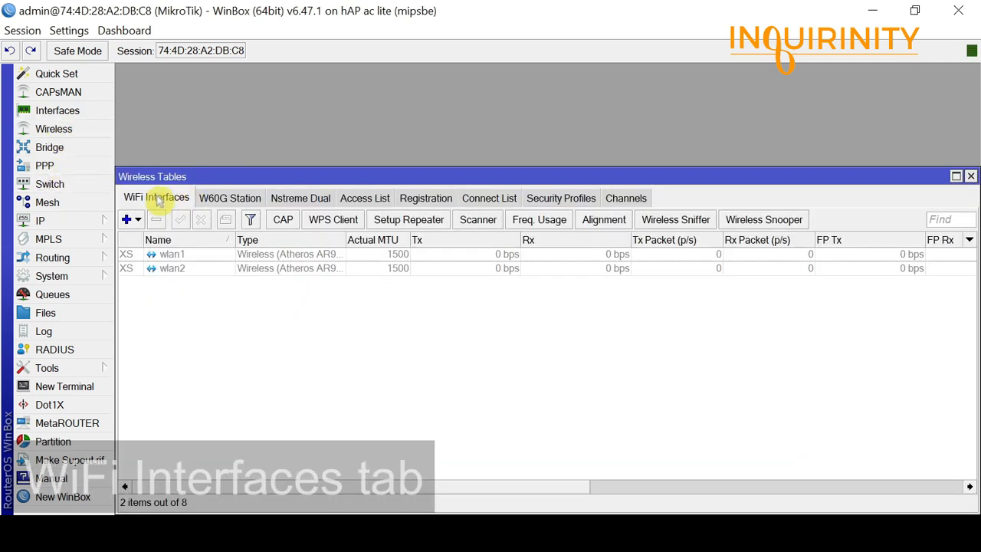
pyautogui.click(162, 256)
pyautogui.click(173, 269)
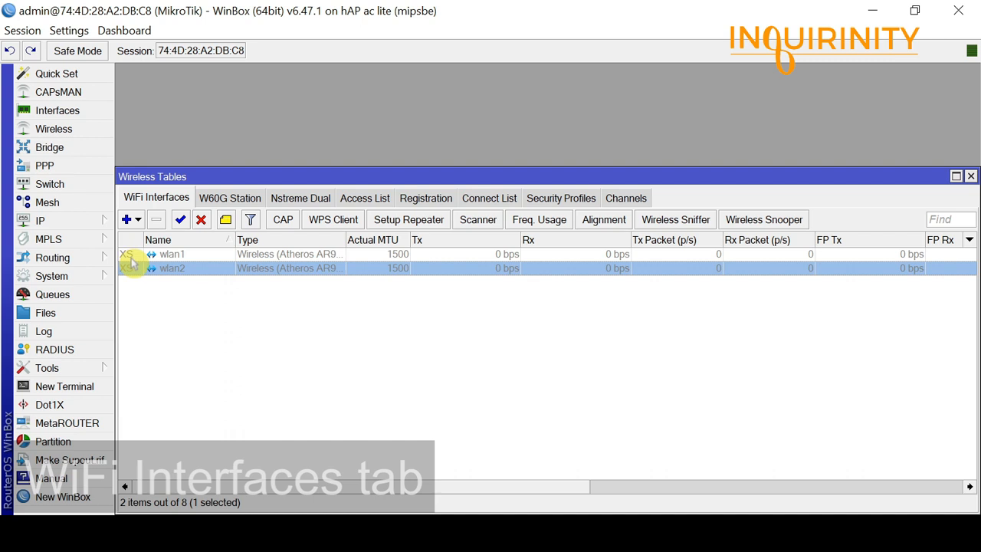
pyautogui.moveTo(132, 262)
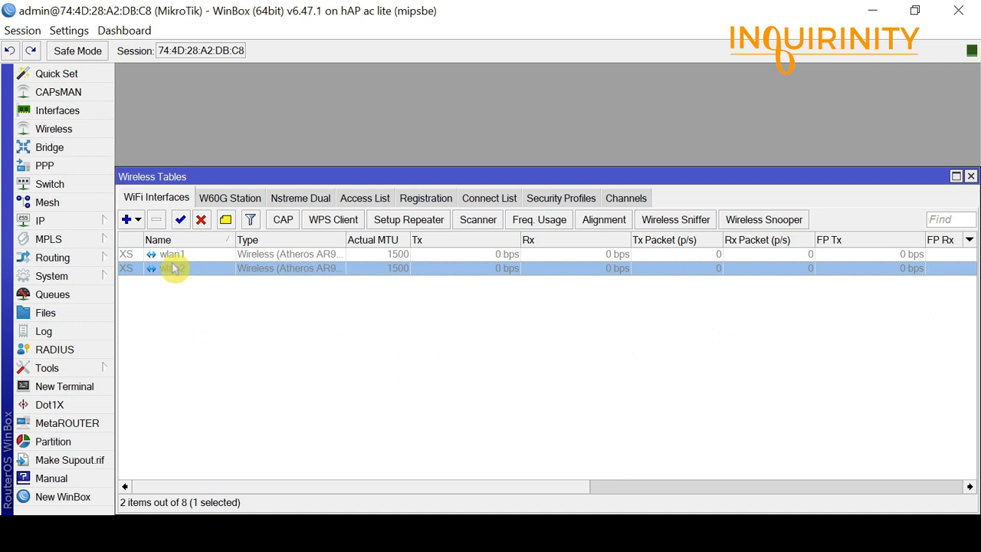
# - Inspect the default bridge and its ports to check the wlan1 and wlan2 membership, and close the bridge settings
pyautogui.click(49, 148)
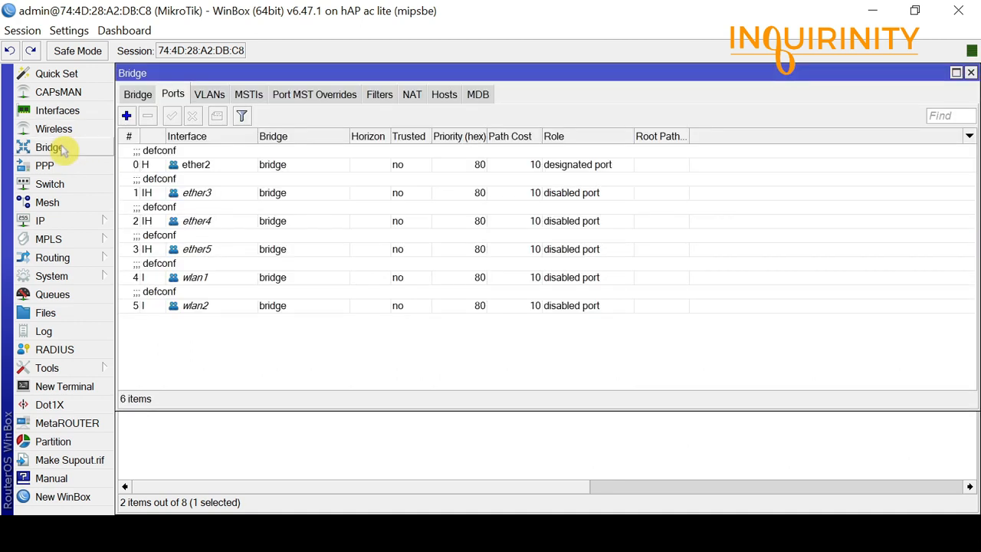
pyautogui.click(138, 95)
pyautogui.click(163, 166)
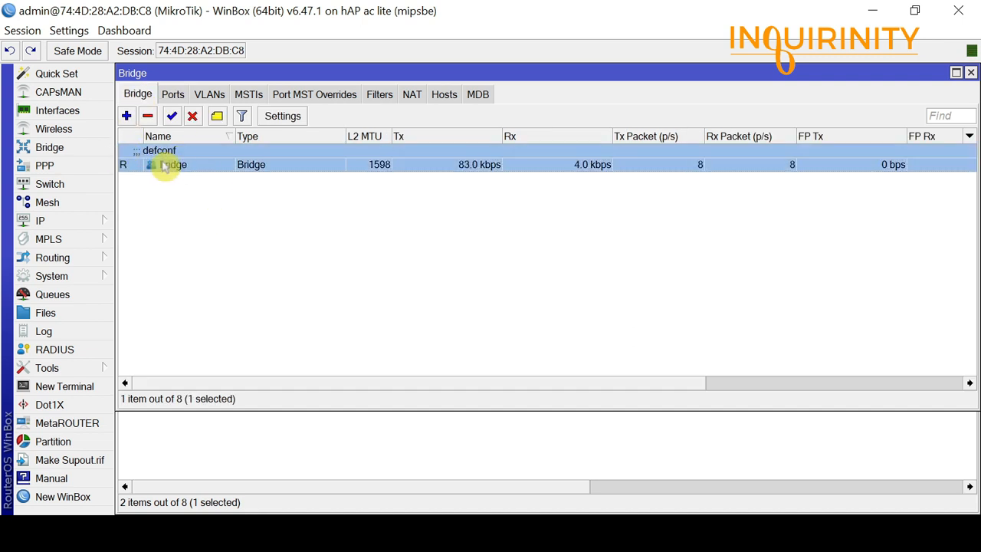
pyautogui.click(173, 95)
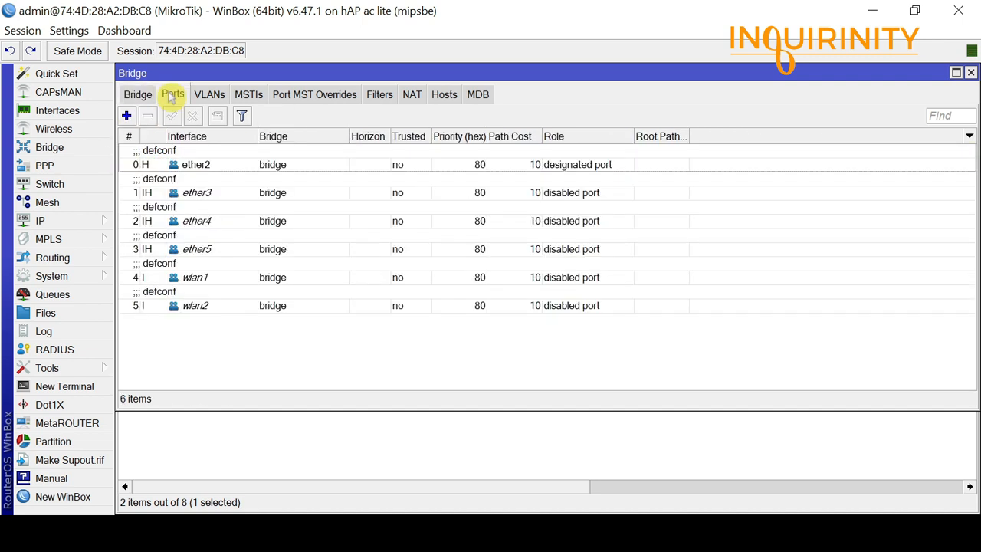
pyautogui.click(193, 278)
pyautogui.click(202, 307)
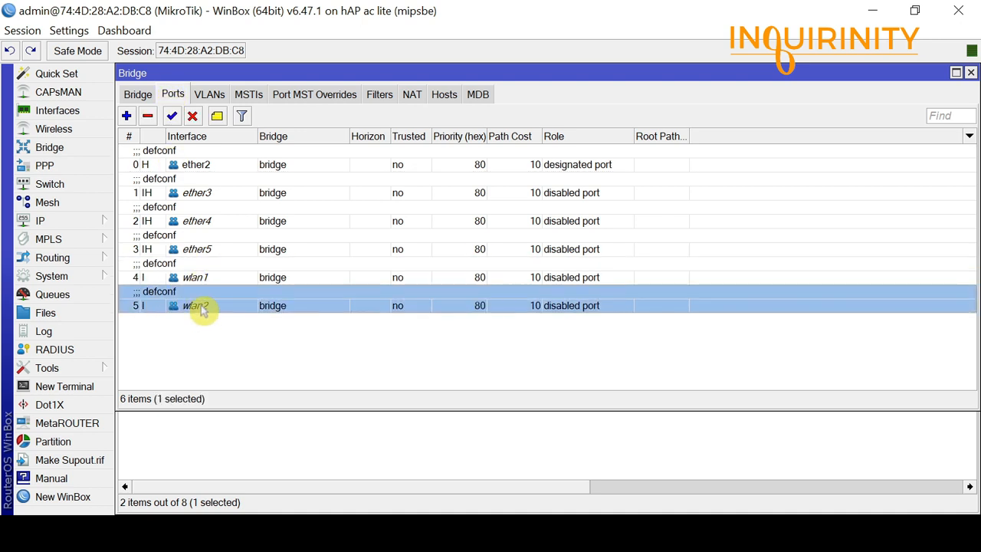
pyautogui.click(971, 72)
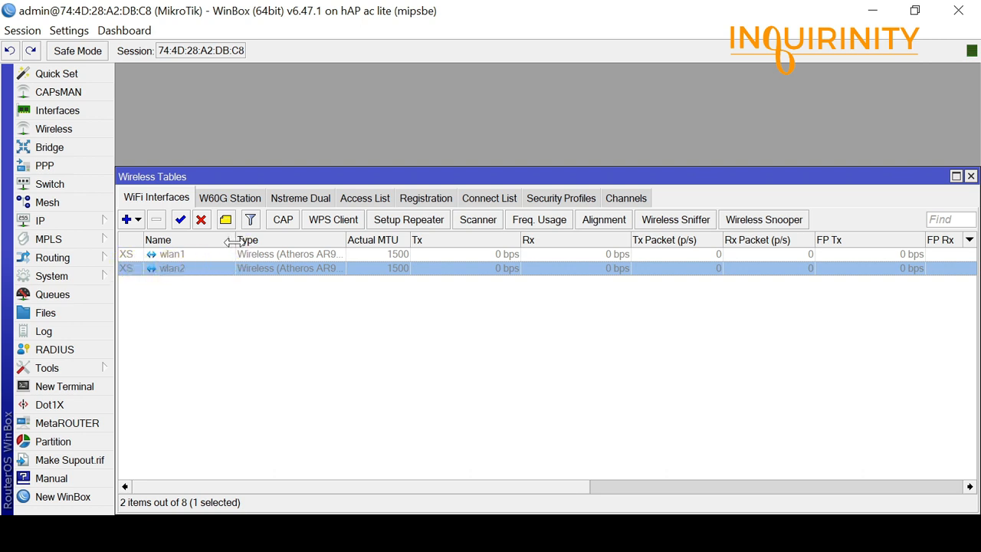
# - Widen the Name column of the wireless interface list and enable the wlan1 interface
pyautogui.moveTo(234, 240); pyautogui.dragTo(269, 239)
pyautogui.click(175, 254)
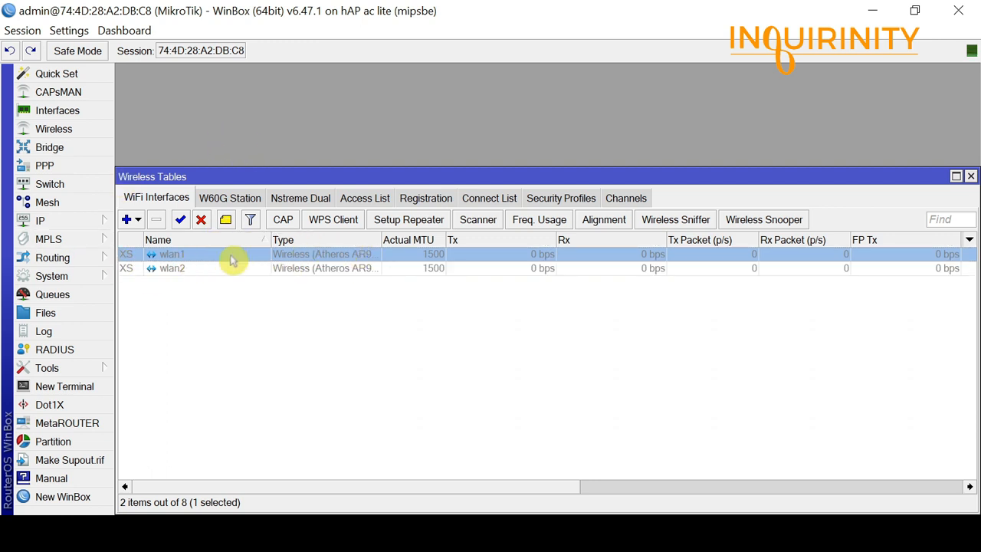
pyautogui.click(183, 269)
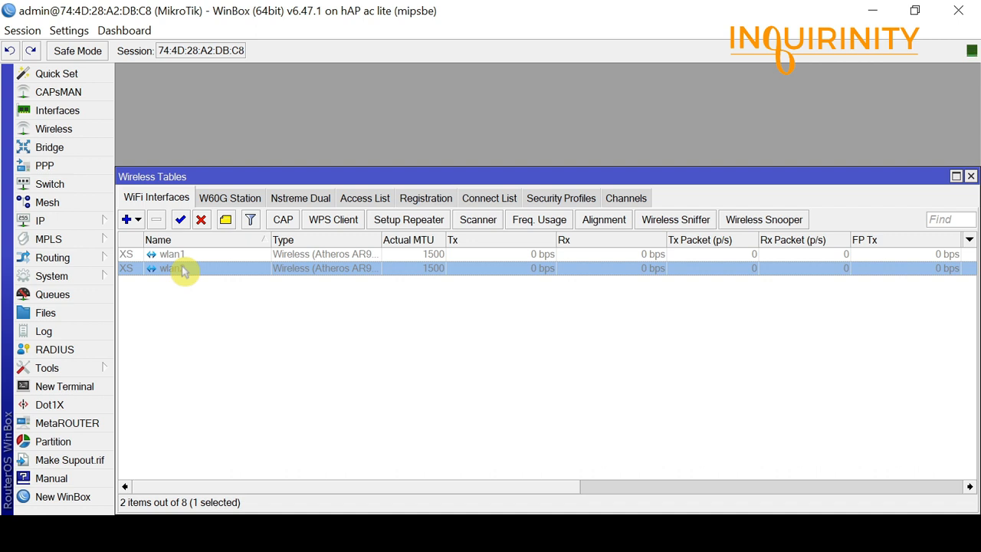
pyautogui.click(180, 256)
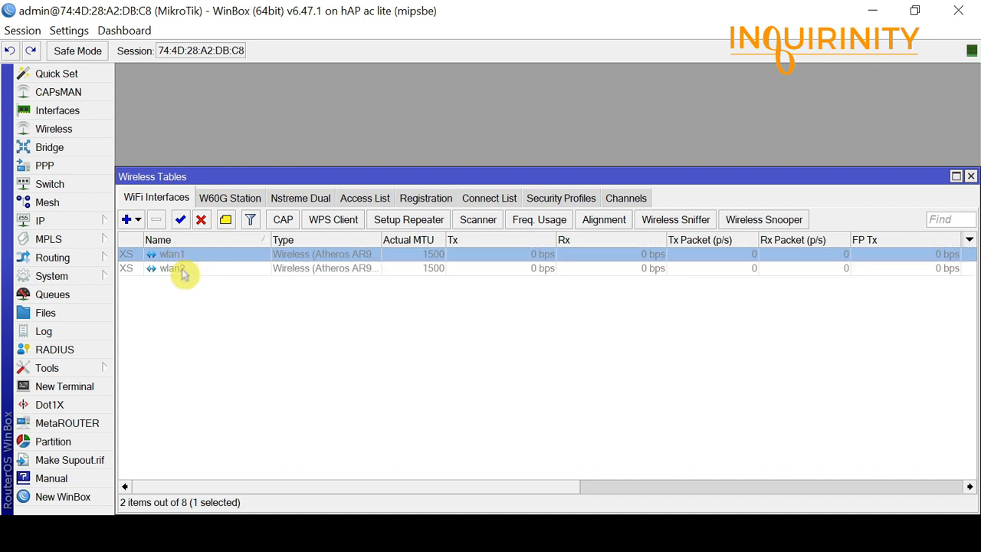
pyautogui.click(185, 267)
pyautogui.click(184, 256)
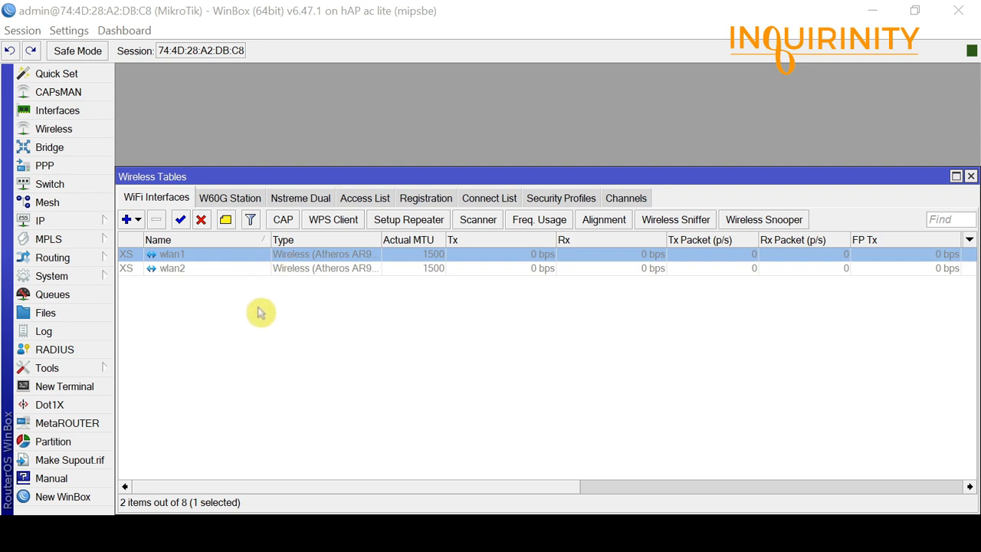
pyautogui.click(189, 262)
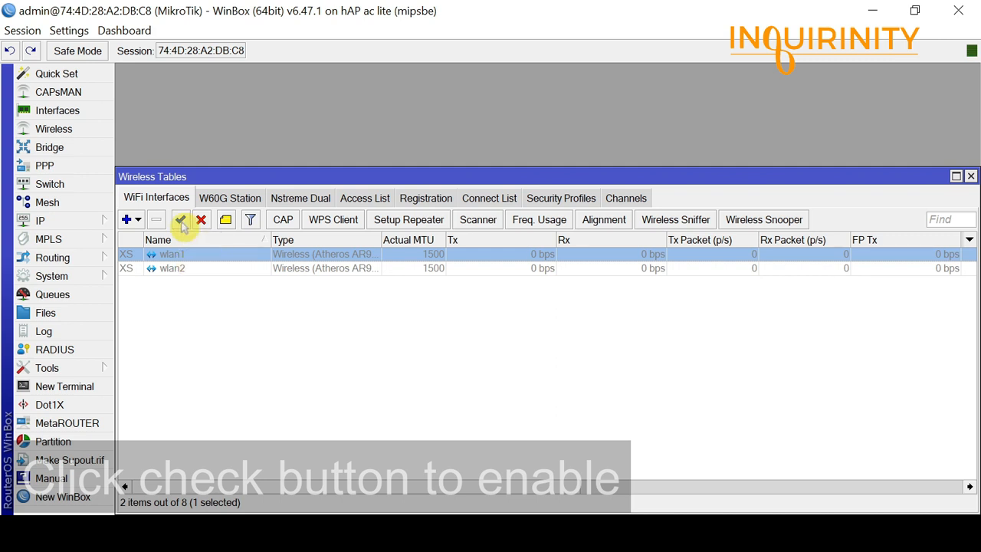
pyautogui.click(181, 221)
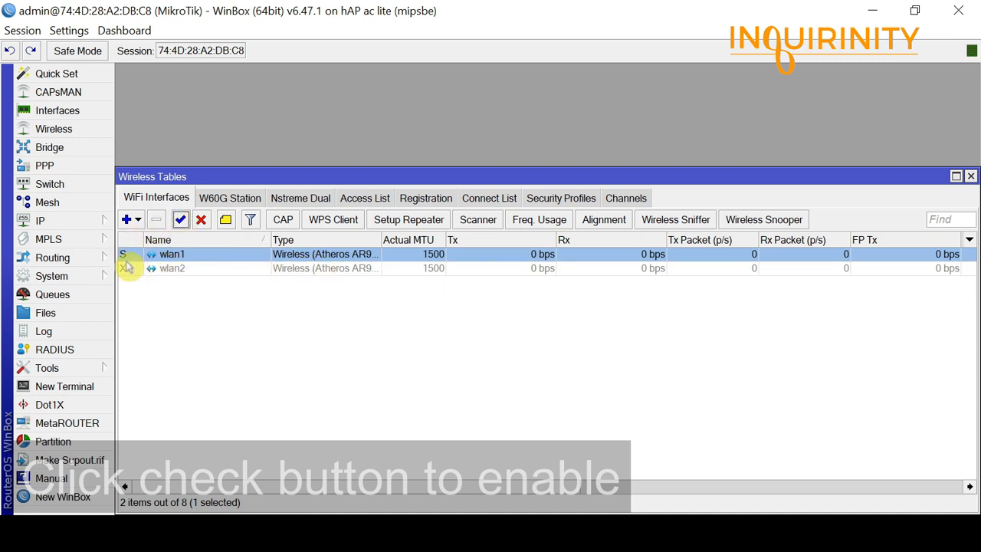
# - Open the wlan1 interface properties, review the general settings, and close them without changes
pyautogui.doubleClick(201, 260)
pyautogui.click(423, 95)
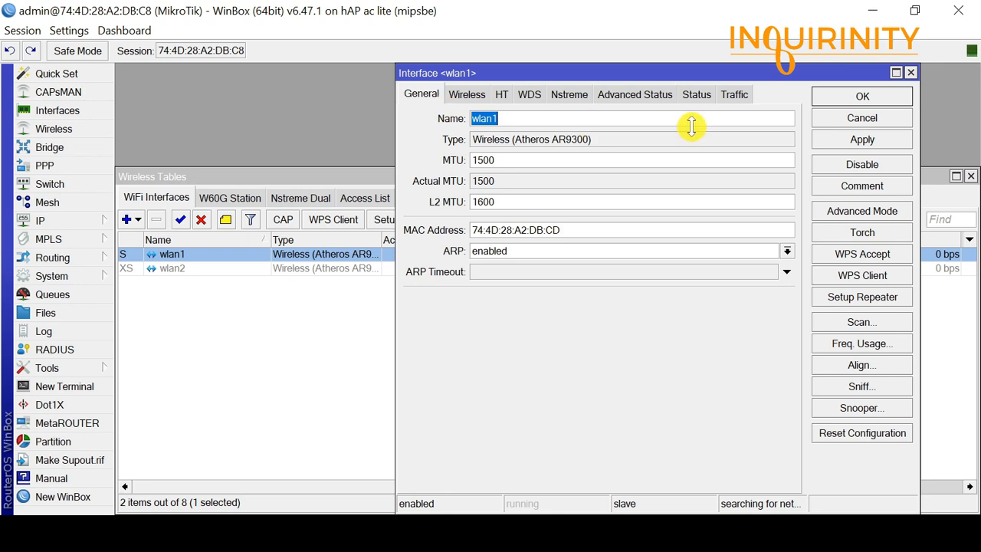
pyautogui.click(911, 73)
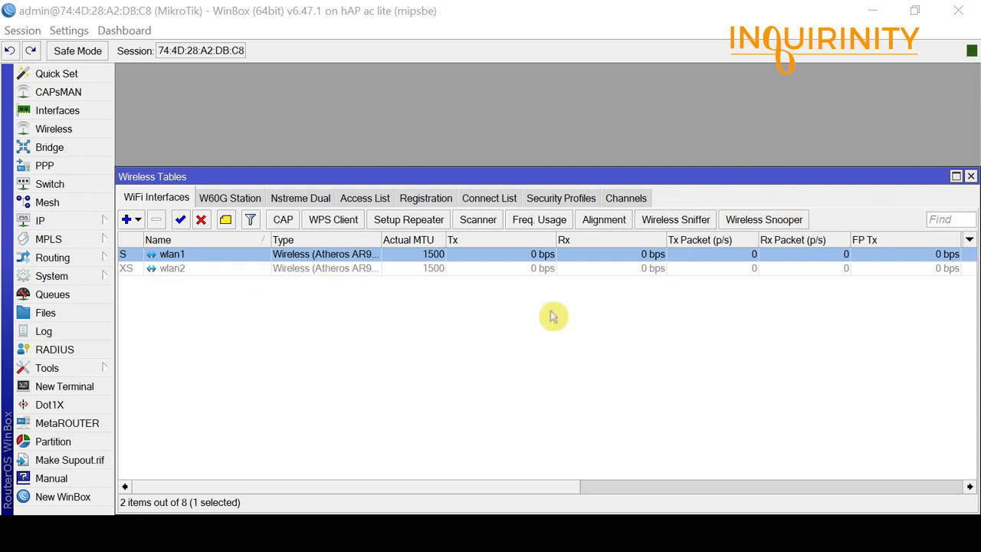
# - Run the frequency usage scan on wlan1 and compare the usage of the channels from 2412 to 2472 MHz
pyautogui.click(543, 223)
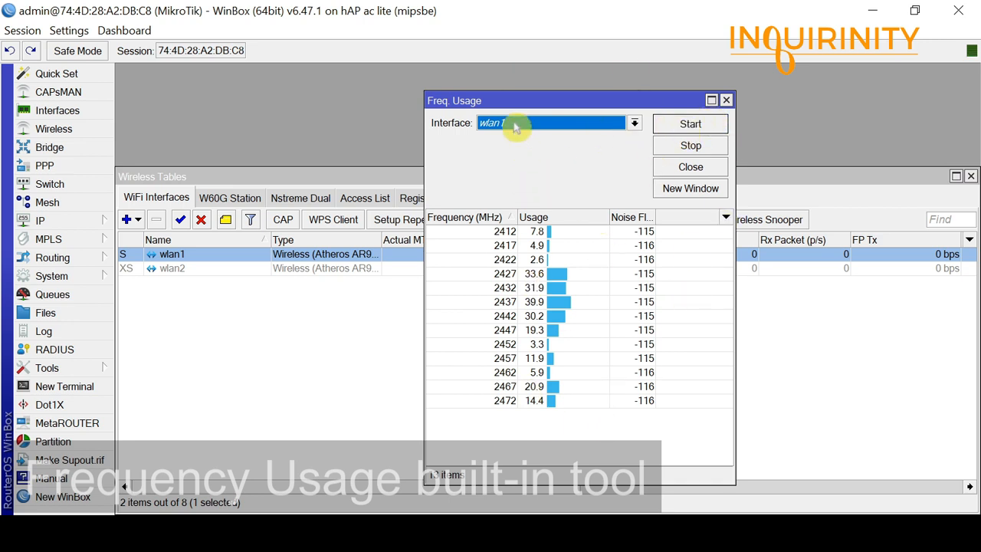
pyautogui.click(694, 130)
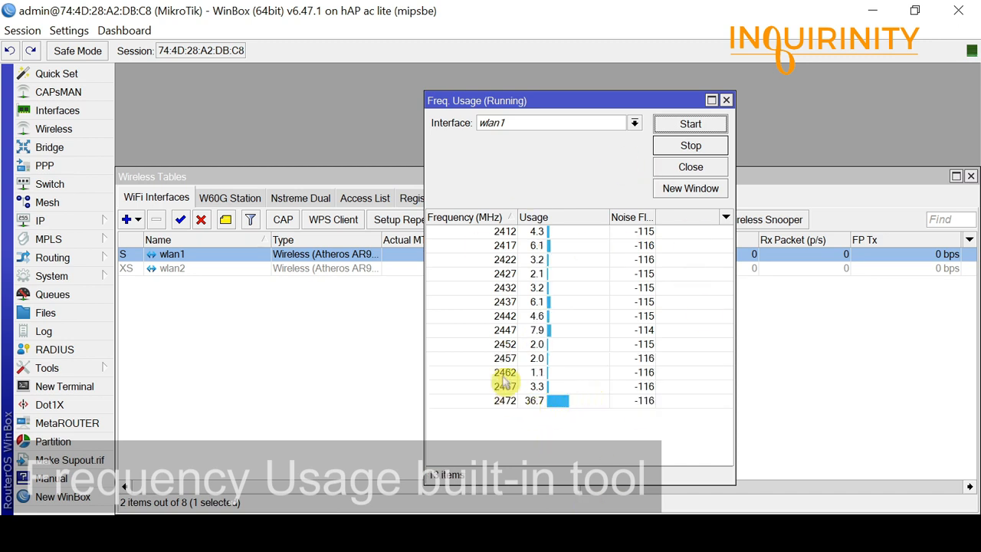
pyautogui.click(503, 233)
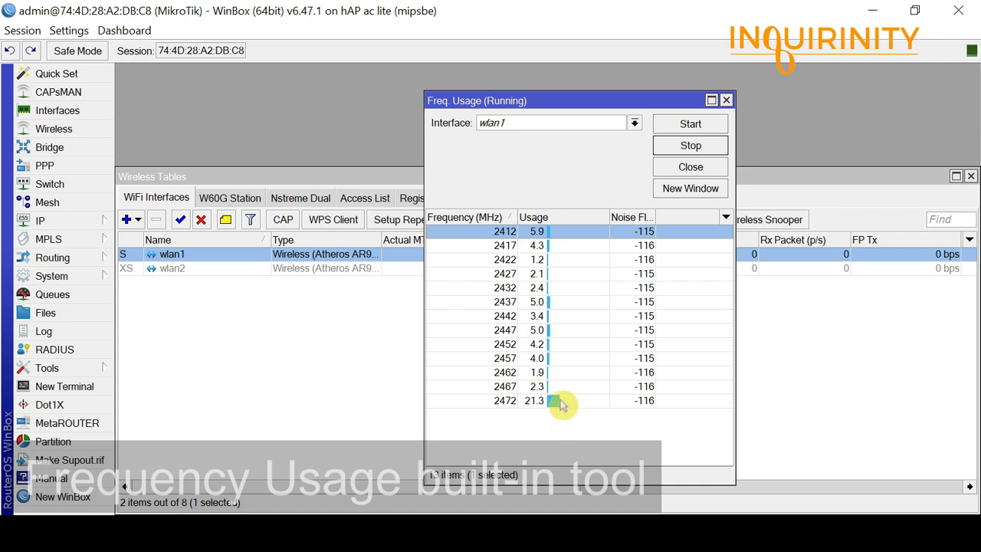
pyautogui.click(560, 400)
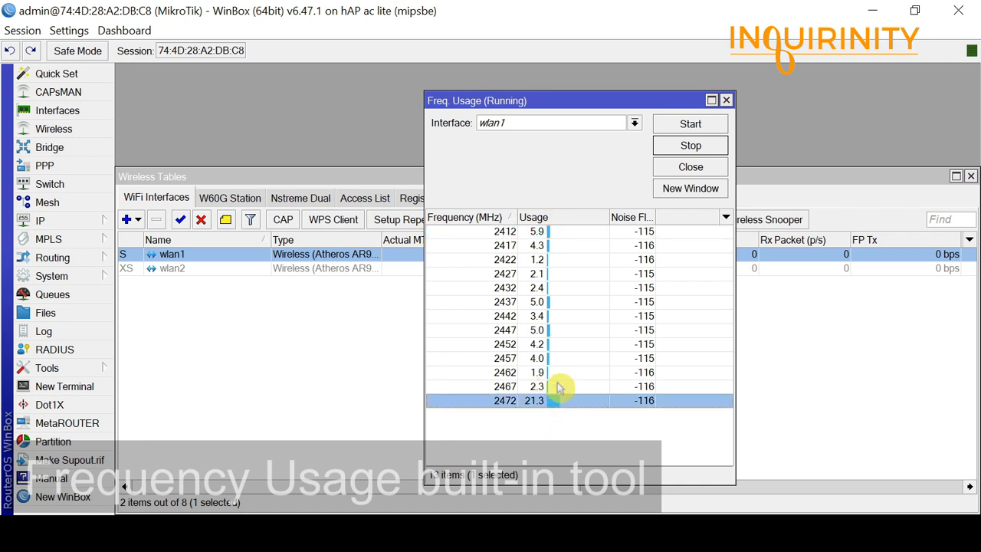
pyautogui.click(505, 232)
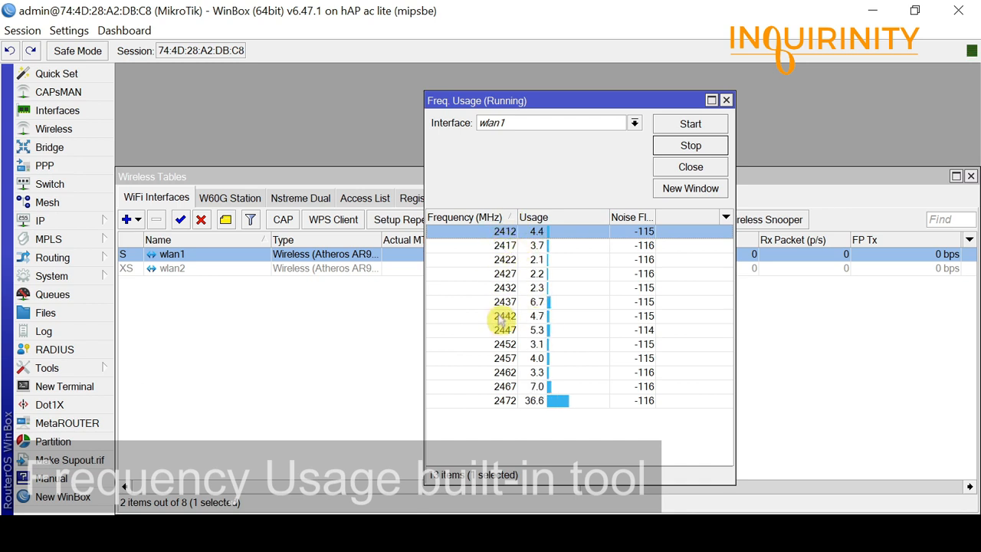
pyautogui.click(502, 403)
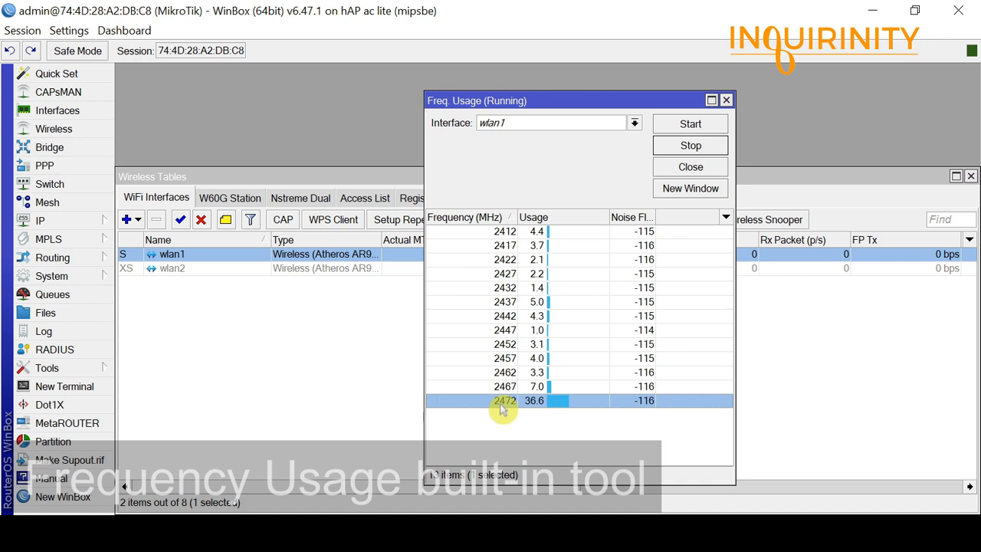
pyautogui.click(502, 231)
pyautogui.click(502, 245)
pyautogui.click(501, 259)
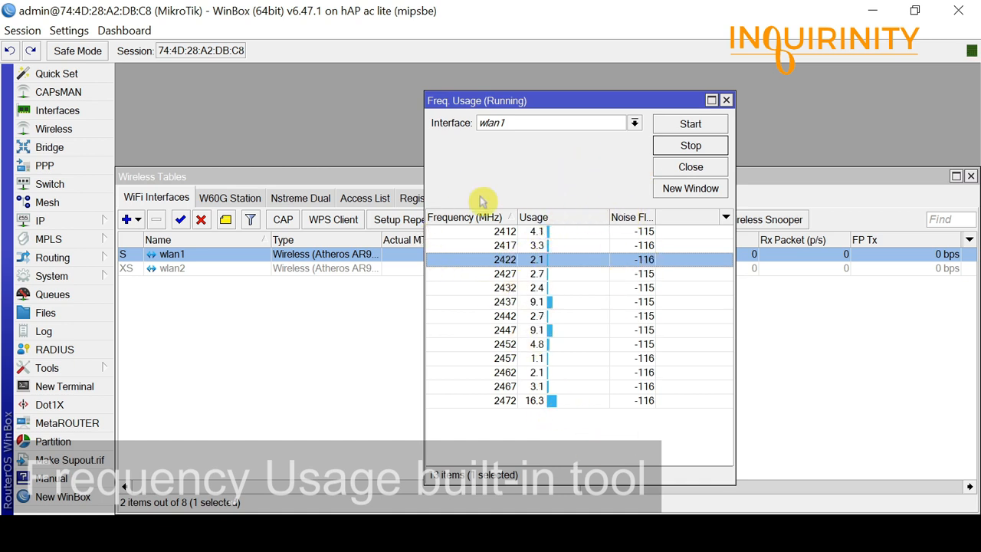
# - Compare the usage of the 2427, 2457 and 2462 MHz channels in the running scan, and close the frequency usage tool
pyautogui.click(575, 275)
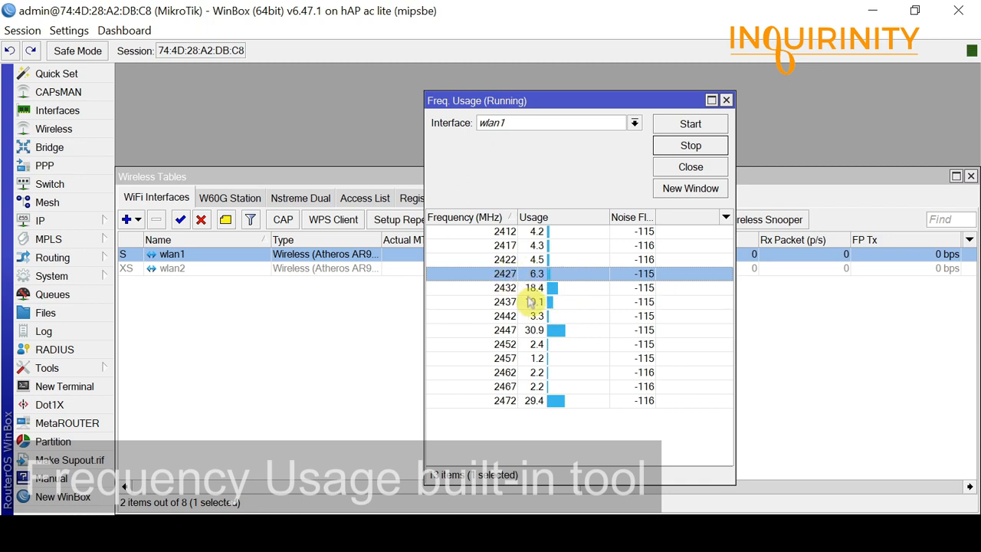
pyautogui.click(558, 361)
pyautogui.click(555, 371)
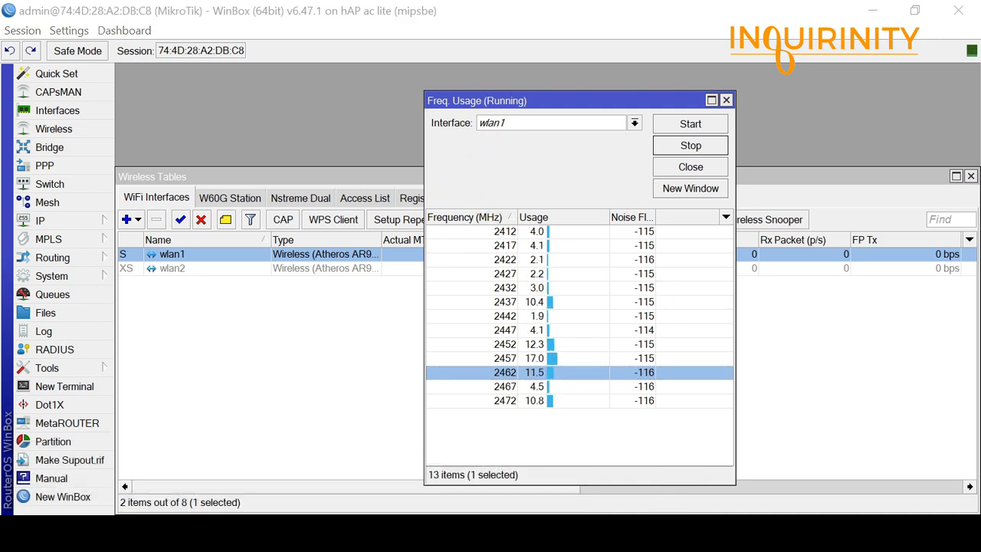
pyautogui.press('Escape')
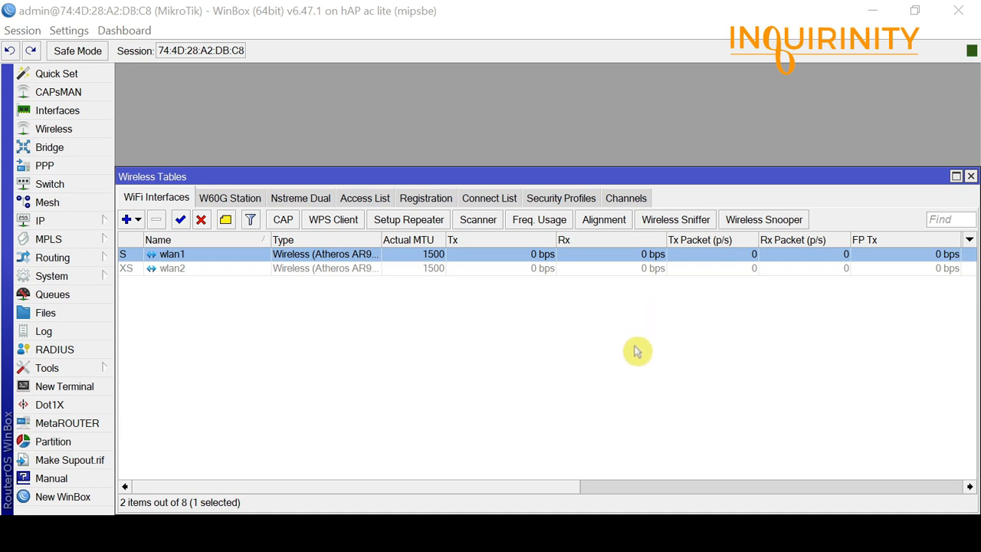
# - Run the Wireless Snooper on wlan1 to examine the networks, stations and traffic on each channel
pyautogui.click(760, 221)
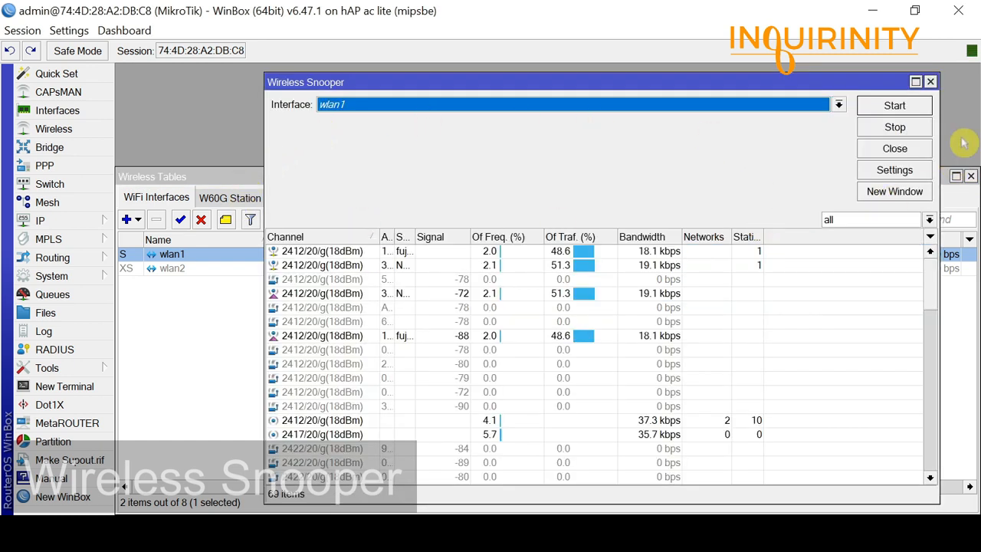
pyautogui.click(895, 107)
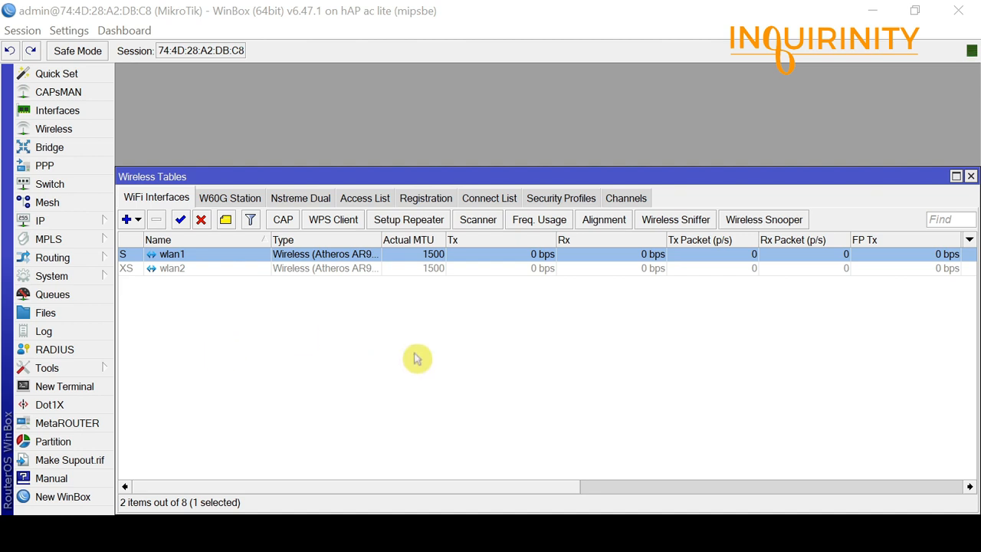
# - Open the wireless settings of the wlan1 interface and set its mode to ap bridge
pyautogui.doubleClick(184, 257)
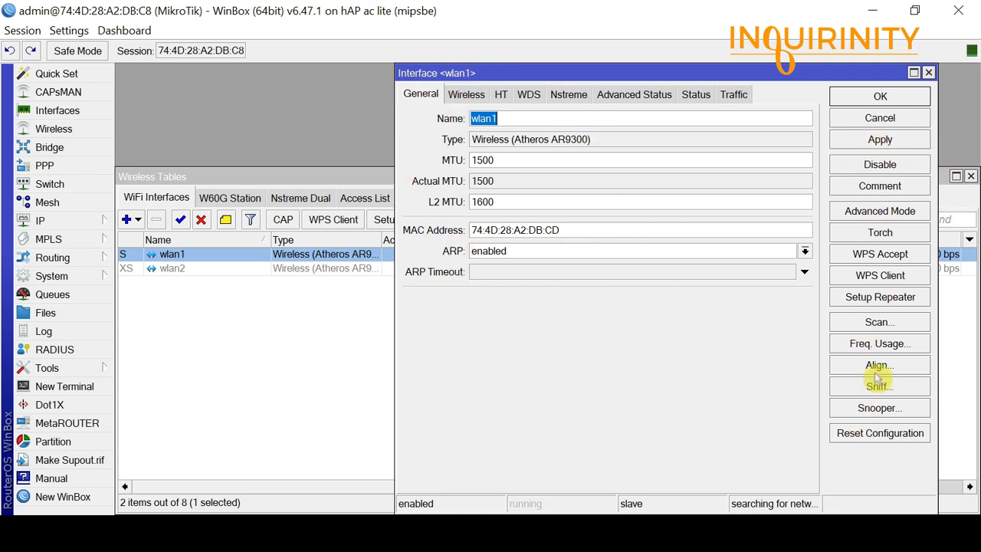
pyautogui.moveTo(795, 72); pyautogui.dragTo(463, 74)
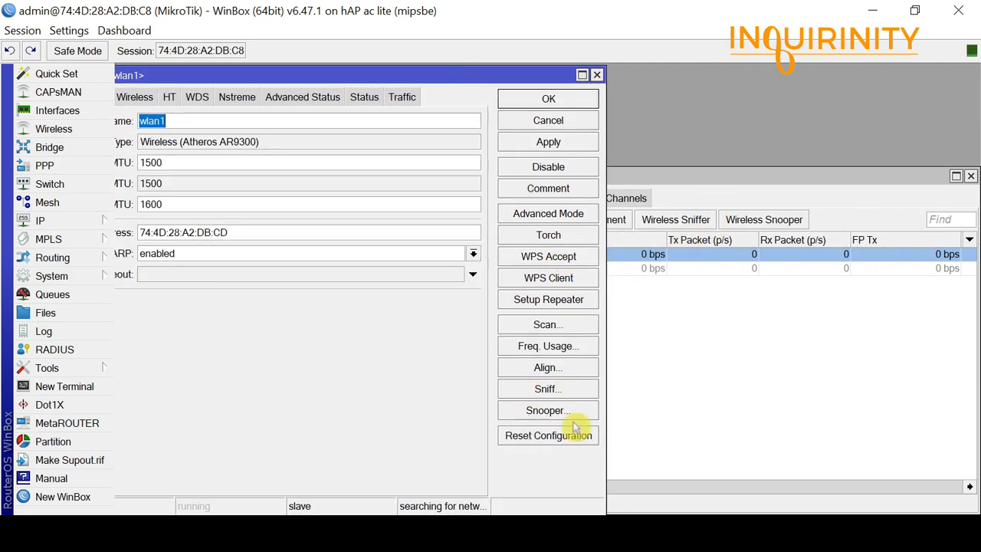
pyautogui.moveTo(392, 78); pyautogui.dragTo(789, 127)
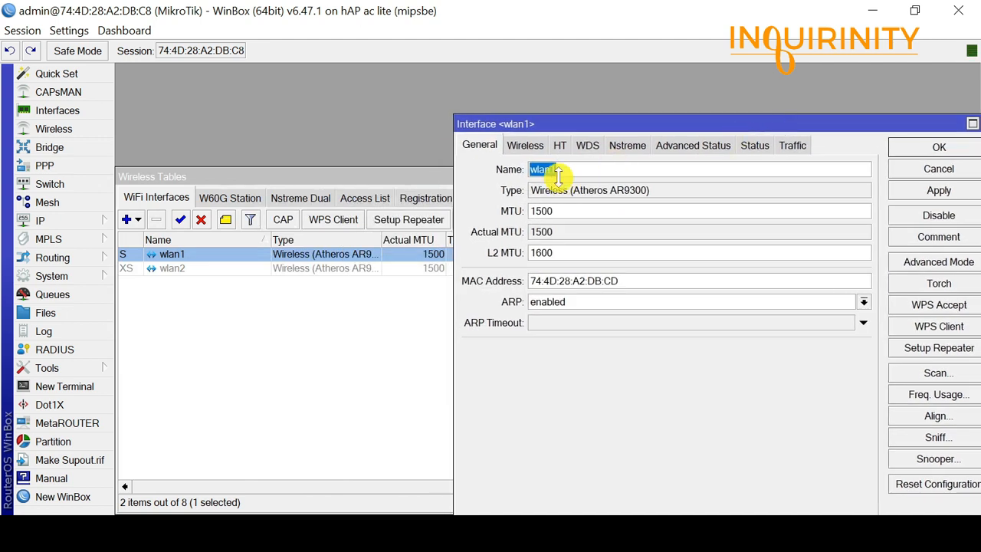
pyautogui.click(523, 148)
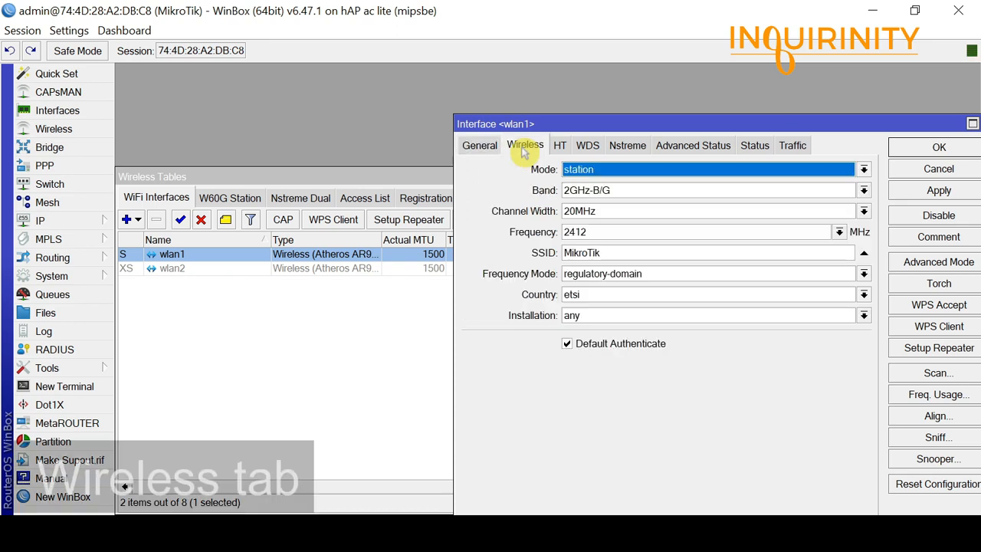
pyautogui.moveTo(618, 124); pyautogui.dragTo(465, 95)
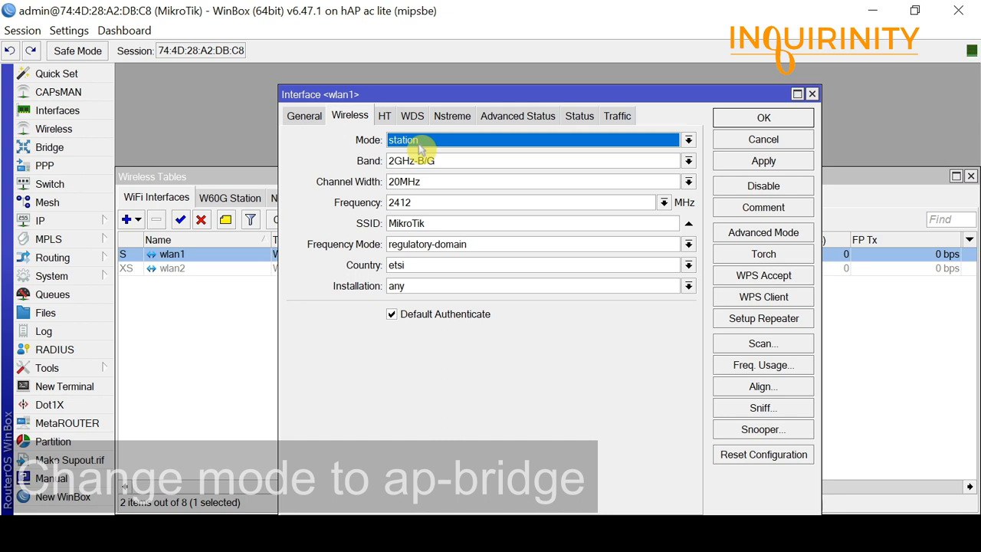
pyautogui.click(688, 143)
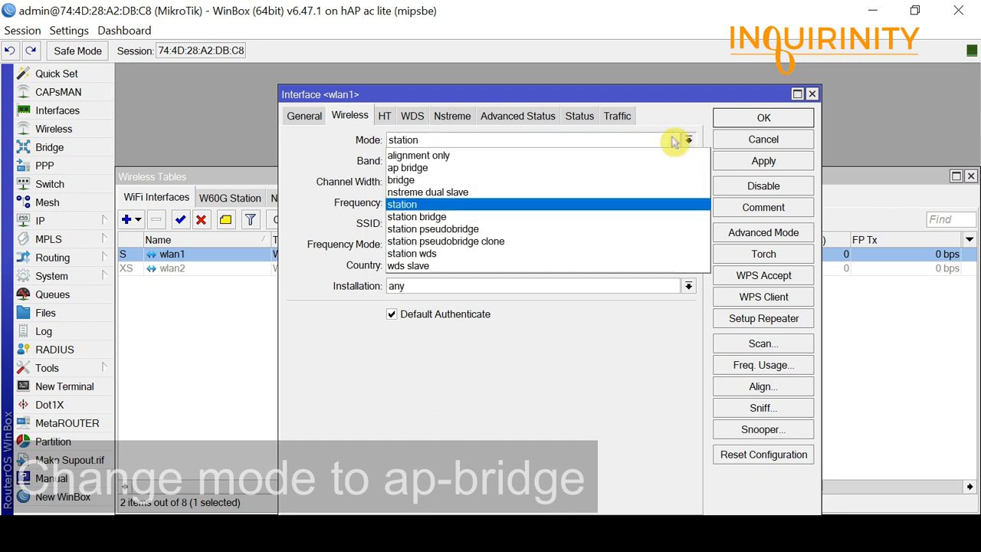
pyautogui.click(417, 168)
pyautogui.click(688, 118)
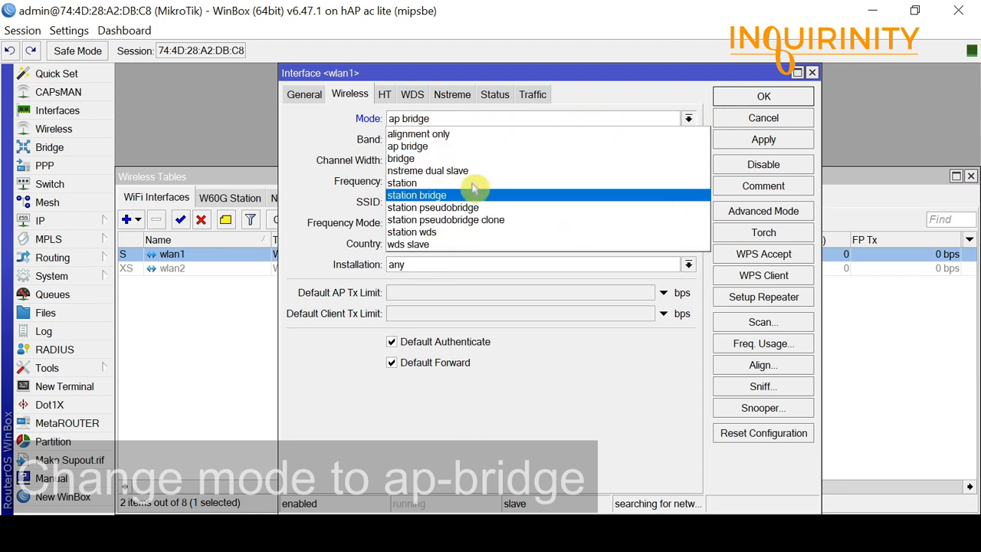
pyautogui.click(445, 150)
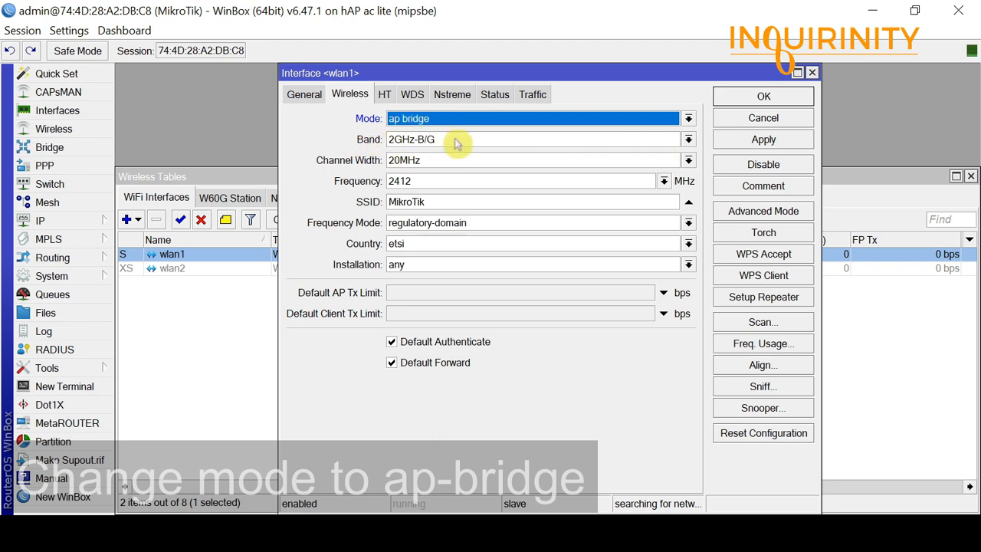
pyautogui.moveTo(417, 73); pyautogui.dragTo(450, 140)
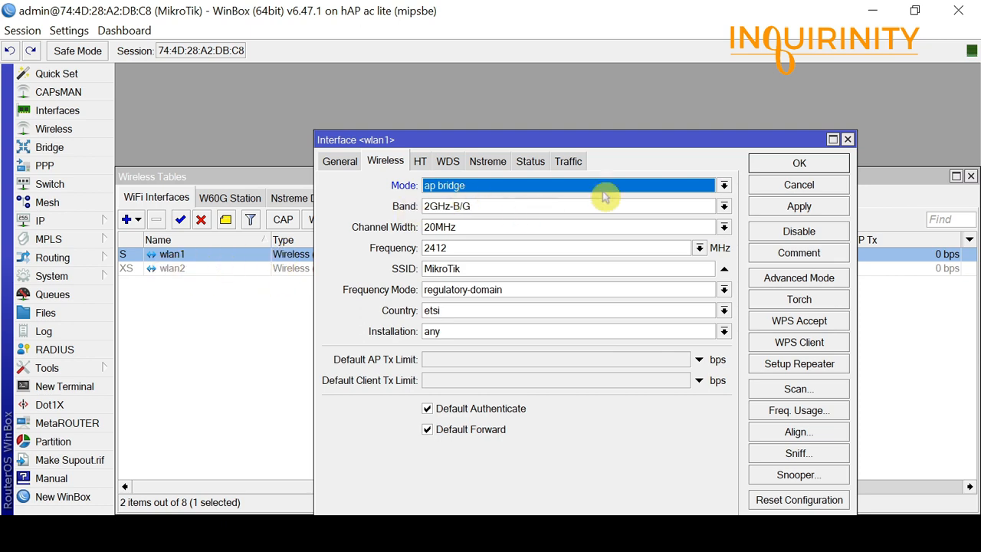
pyautogui.moveTo(665, 141); pyautogui.dragTo(569, 93)
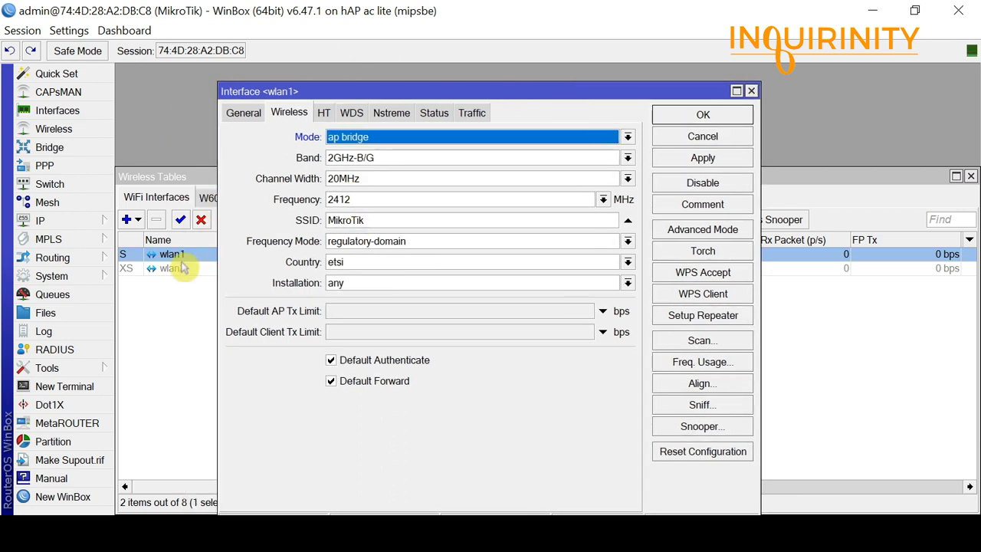
# - Set the wlan1 band to 2GHz-only-N and choose 20MHz as the channel width
pyautogui.click(627, 158)
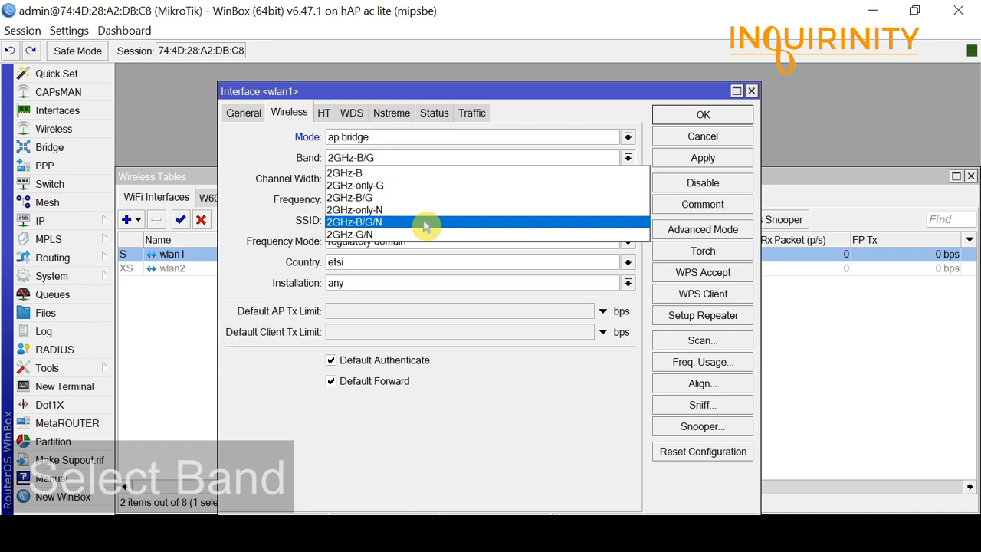
pyautogui.click(385, 210)
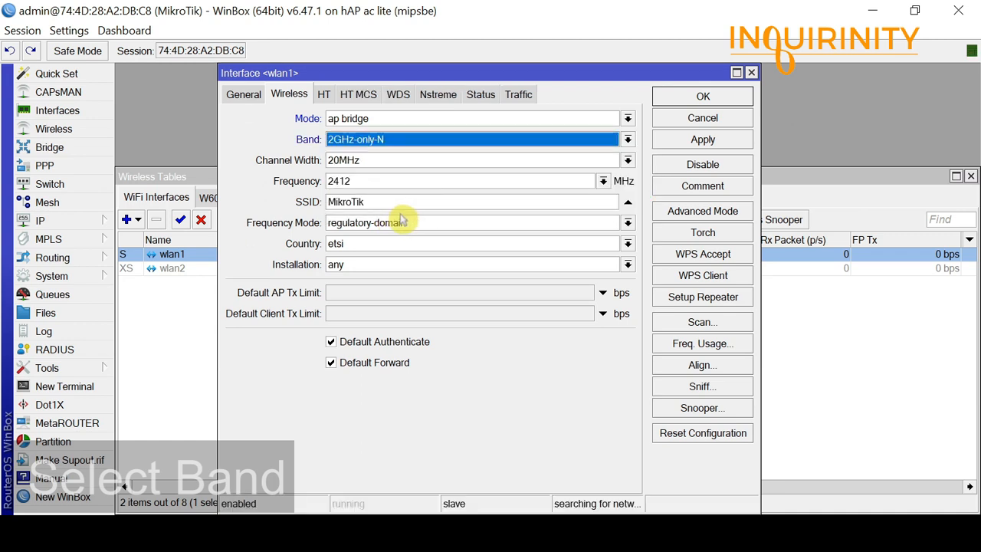
pyautogui.moveTo(562, 72); pyautogui.dragTo(575, 99)
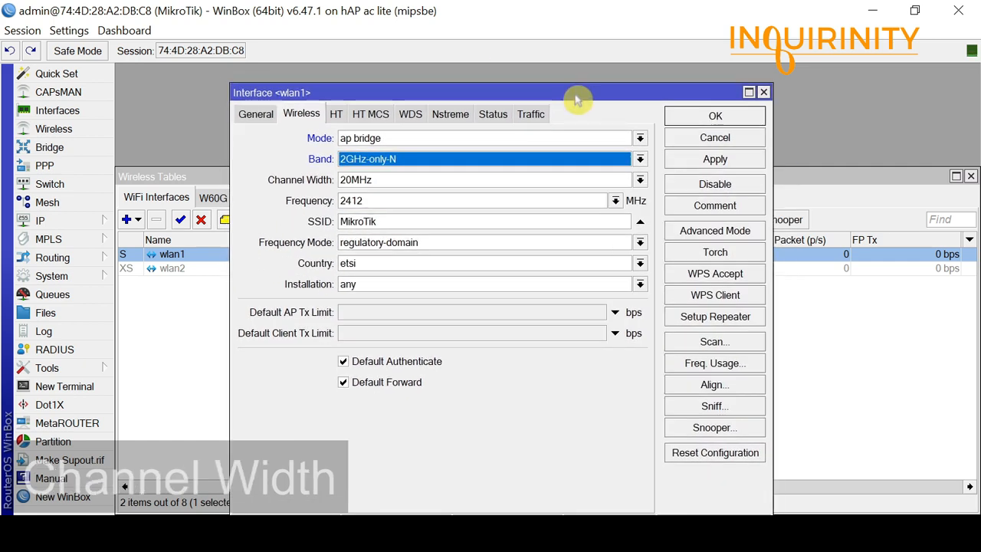
pyautogui.click(639, 180)
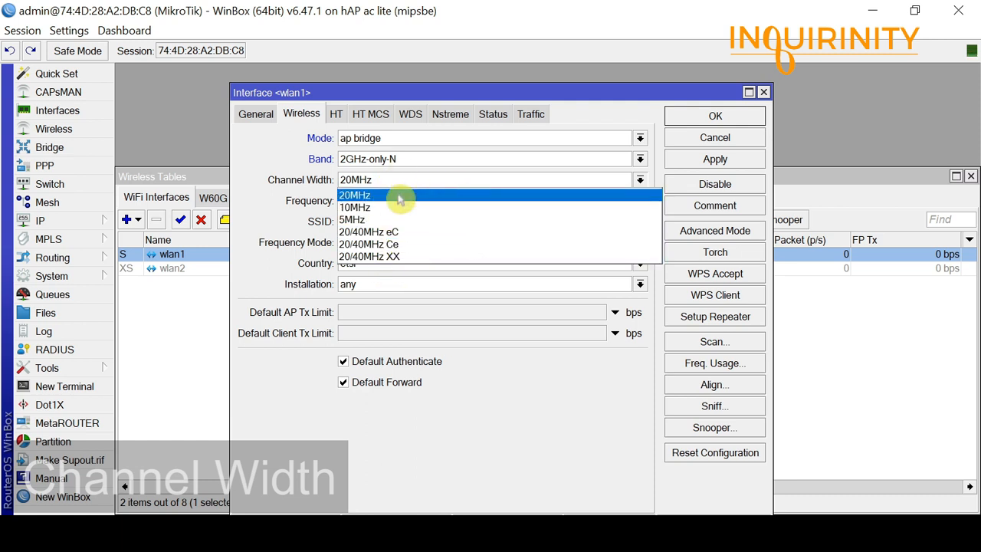
pyautogui.click(371, 196)
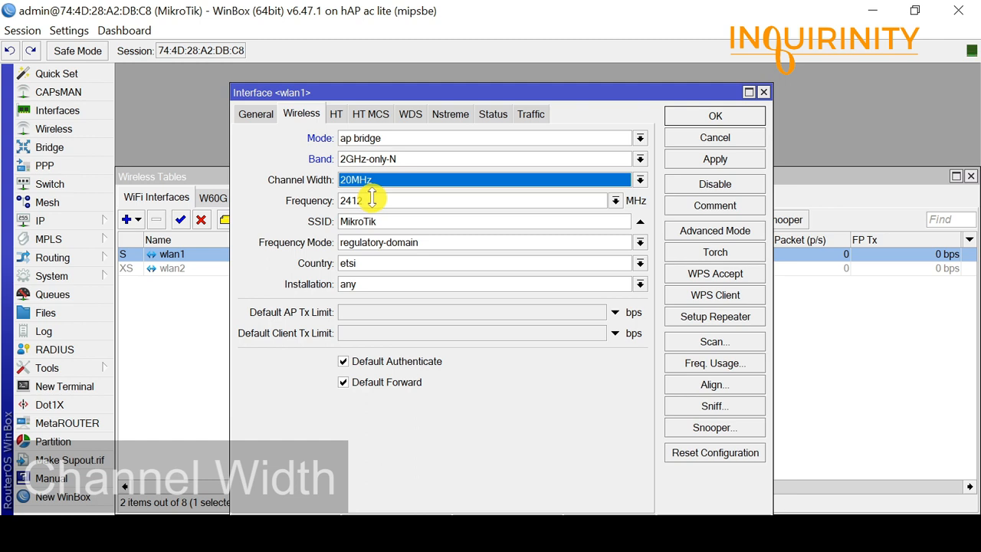
pyautogui.click(573, 182)
pyautogui.click(554, 194)
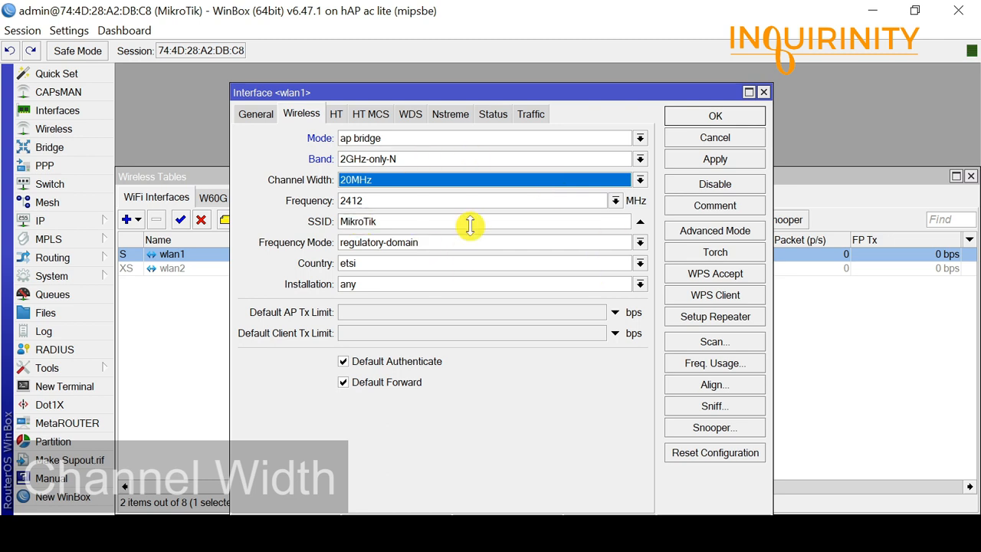
# - Set the wlan1 frequency to 2427 MHz and the SSID to MyDemoWIFI
pyautogui.click(615, 201)
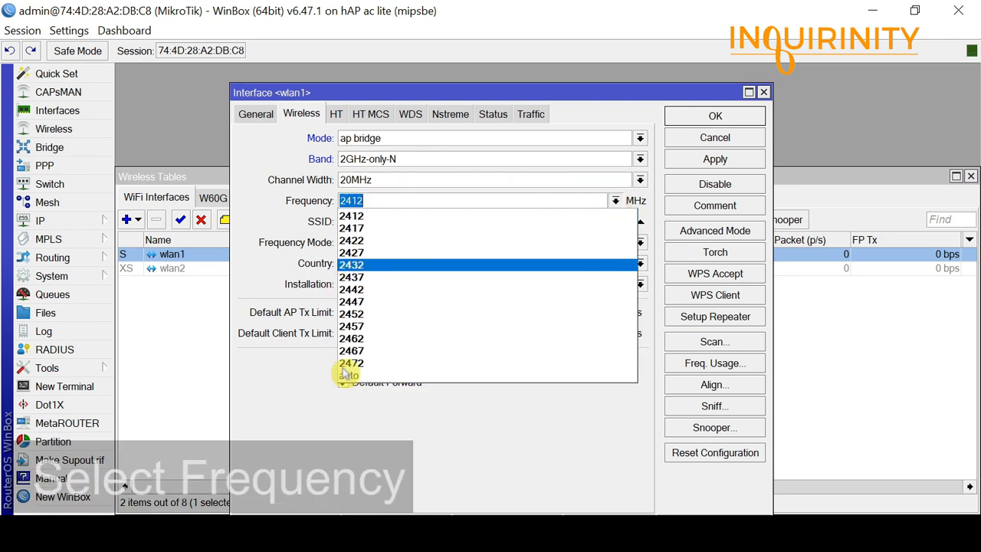
pyautogui.click(360, 254)
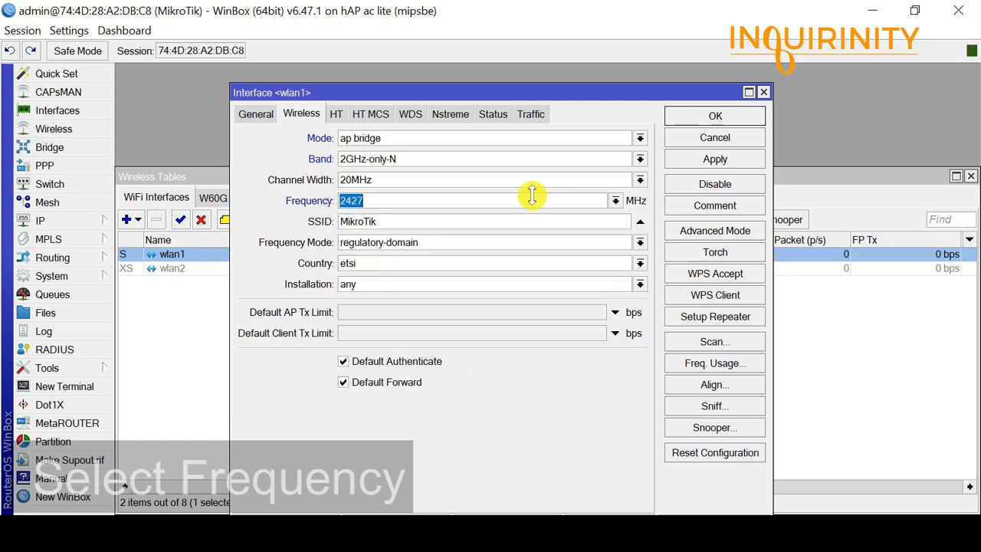
pyautogui.click(616, 200)
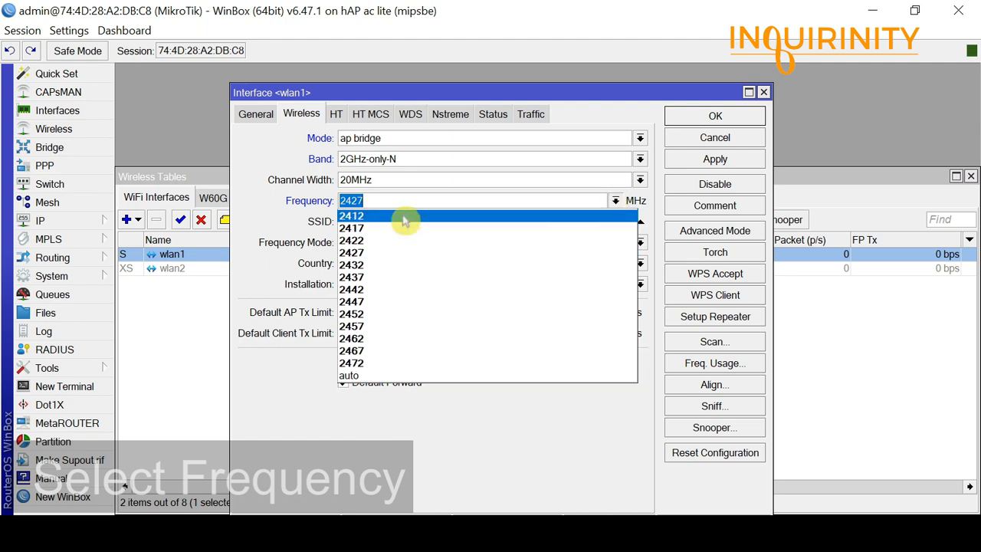
pyautogui.click(391, 255)
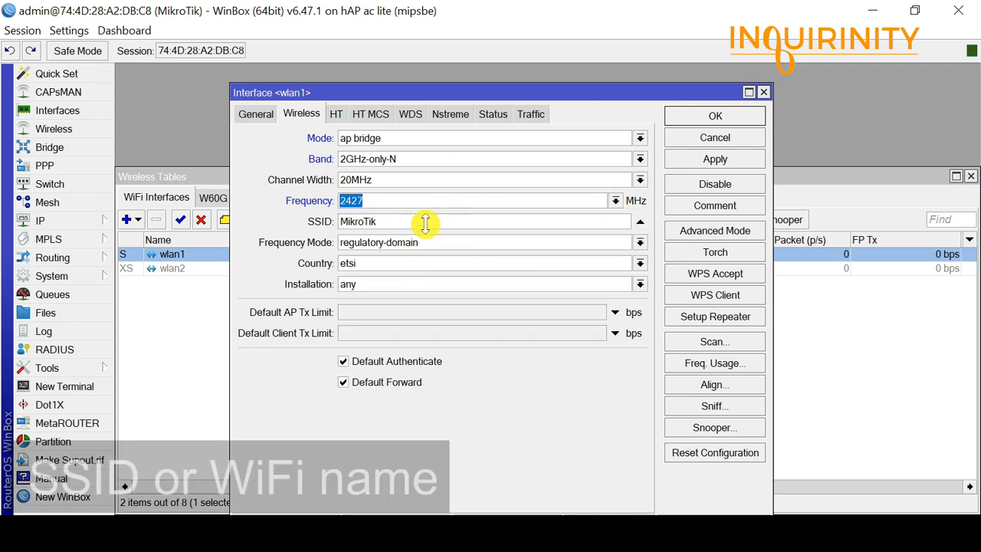
pyautogui.doubleClick(390, 220)
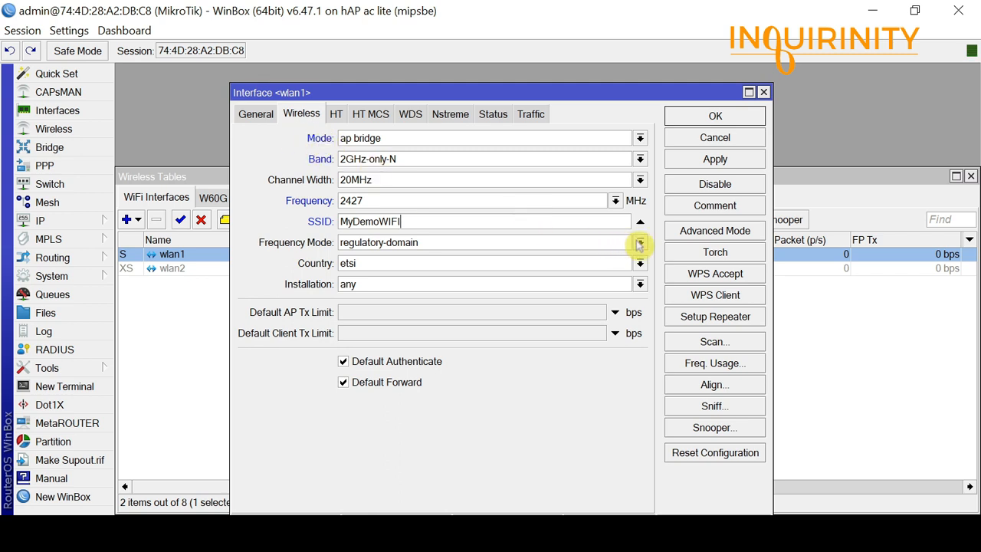
# - Select the regulatory-domain frequency mode for wlan1, with philippines as the country and any as the installation
pyautogui.click(639, 242)
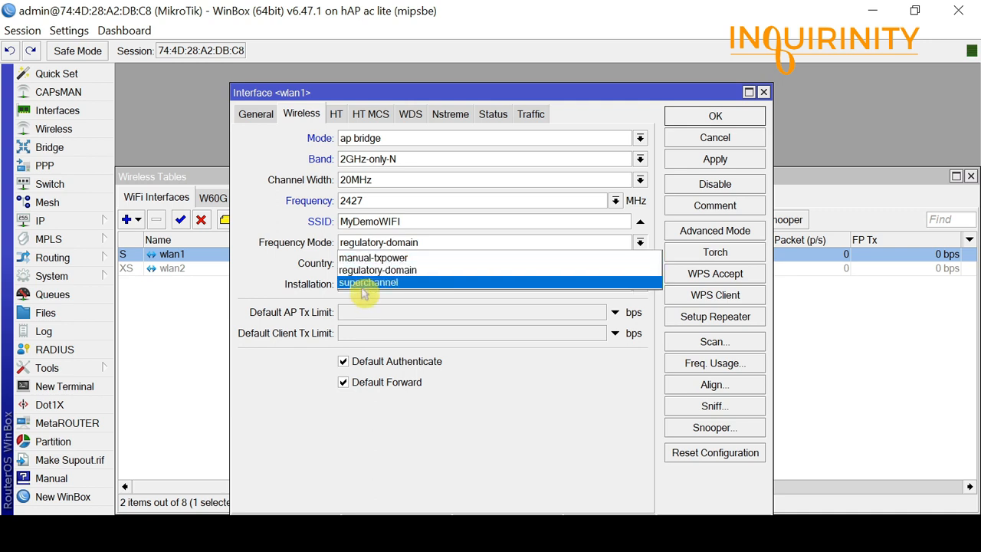
pyautogui.click(411, 273)
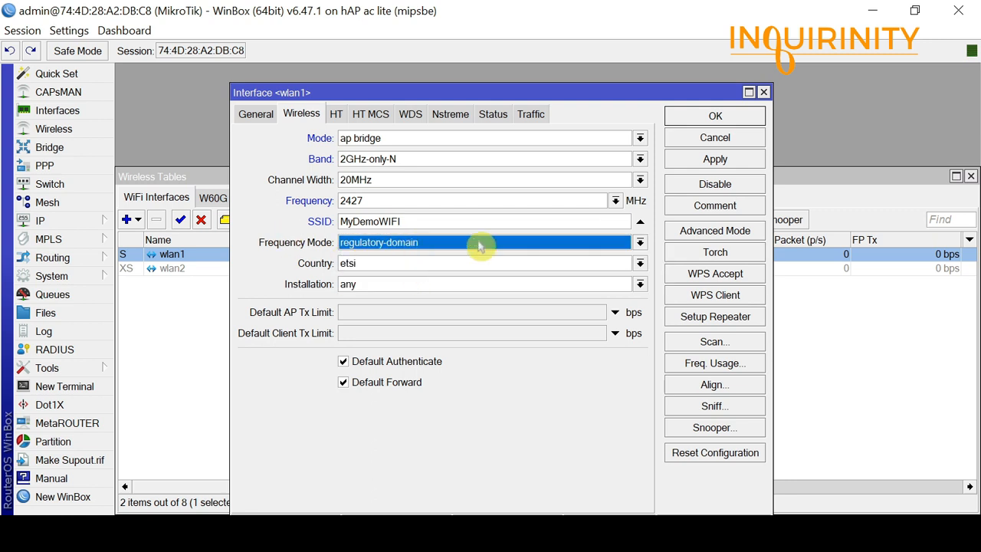
pyautogui.click(640, 263)
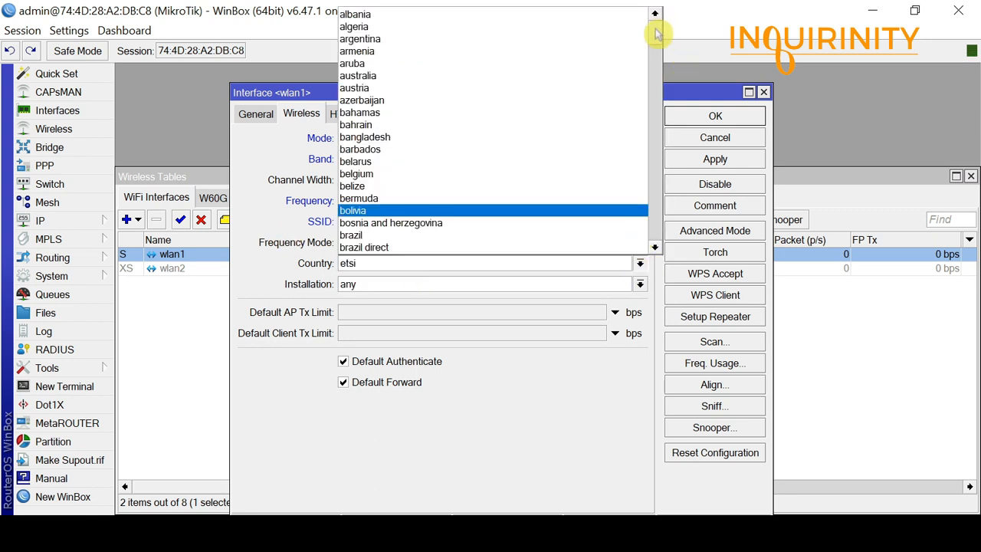
pyautogui.moveTo(657, 33); pyautogui.dragTo(659, 173)
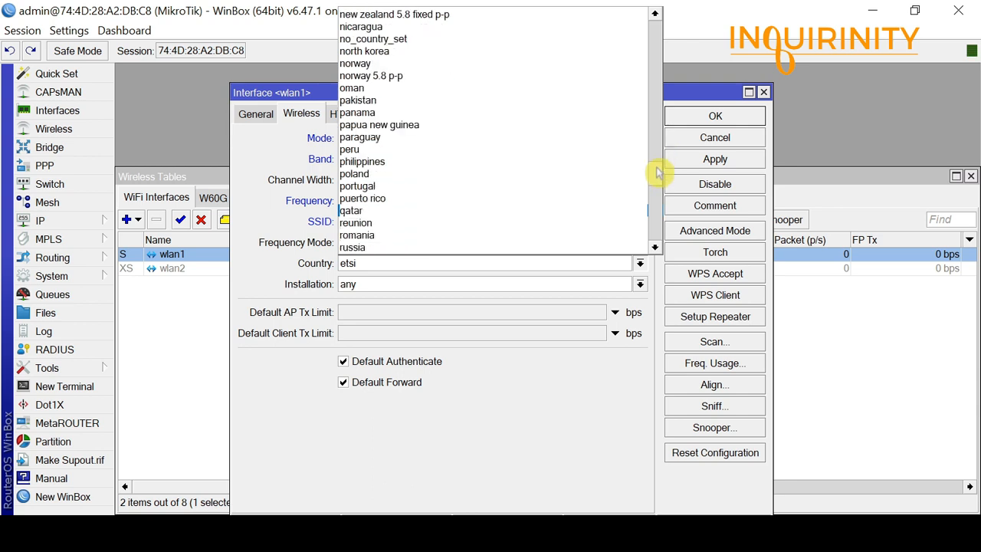
pyautogui.click(381, 162)
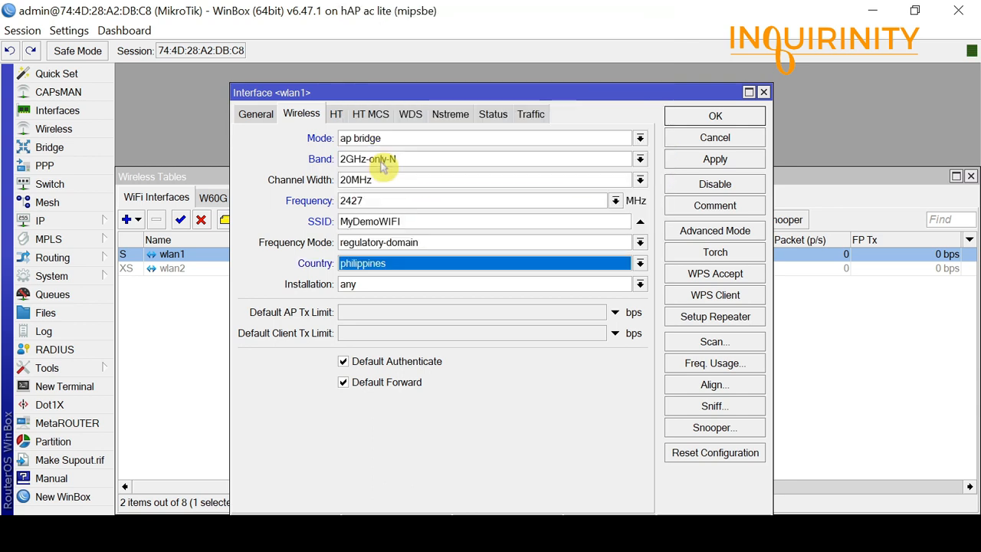
pyautogui.click(361, 287)
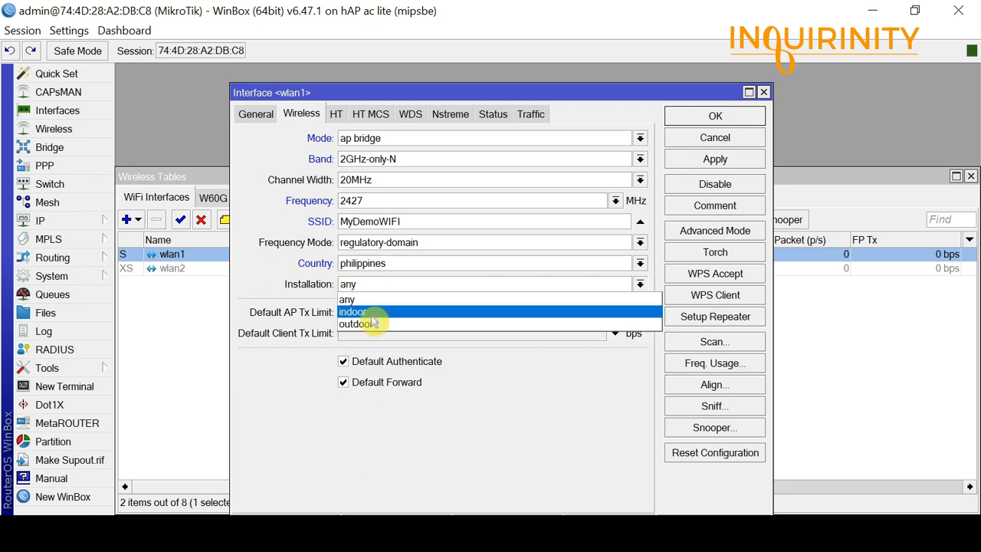
pyautogui.click(373, 302)
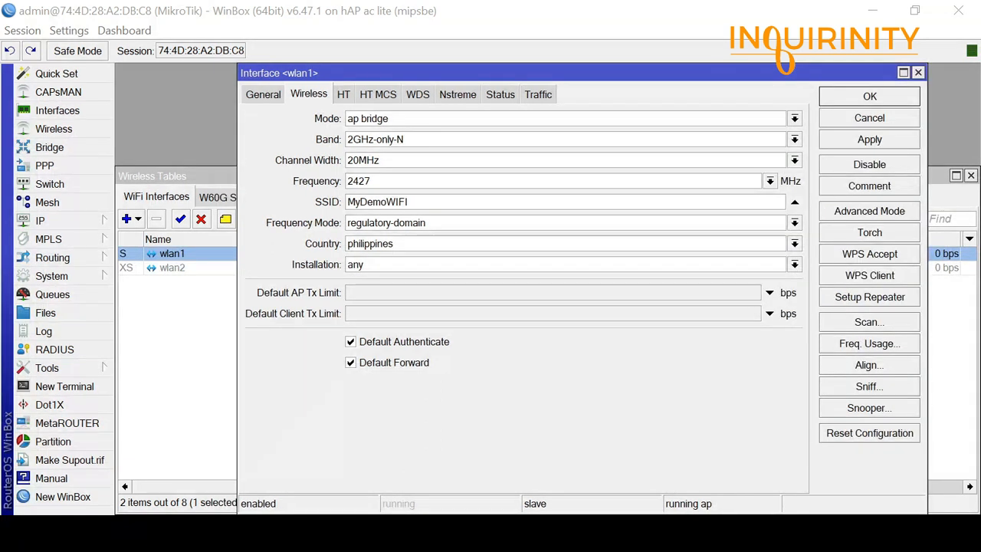
# - Show the advanced wireless settings of wlan1 and open the wireless registration table alongside them to view its Radio Name column
pyautogui.click(873, 215)
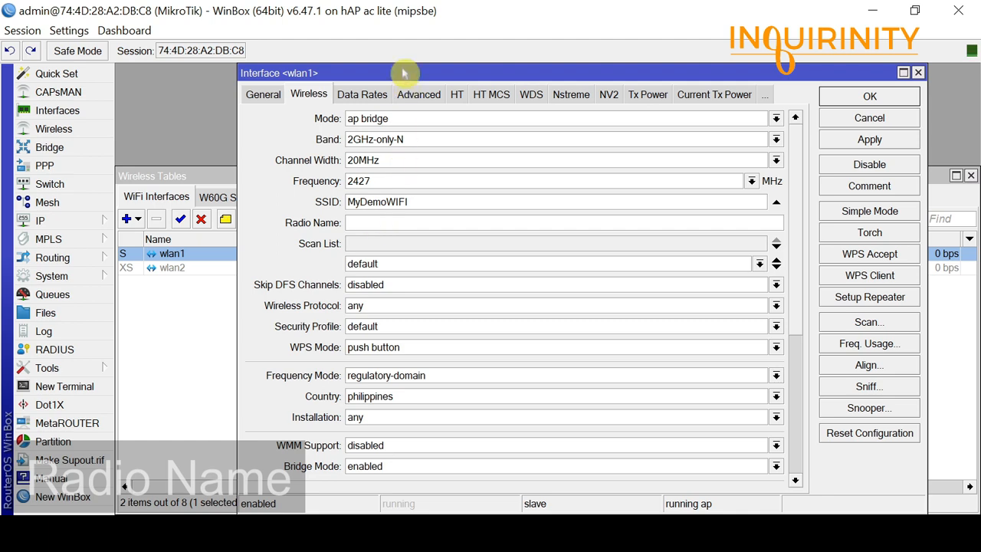
pyautogui.moveTo(320, 74); pyautogui.dragTo(350, 138)
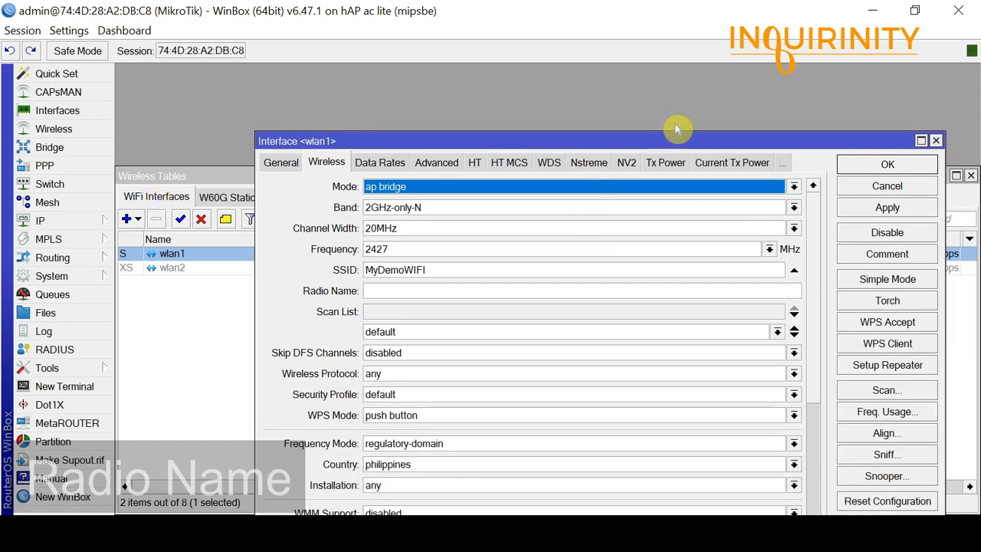
pyautogui.moveTo(667, 143); pyautogui.dragTo(667, 230)
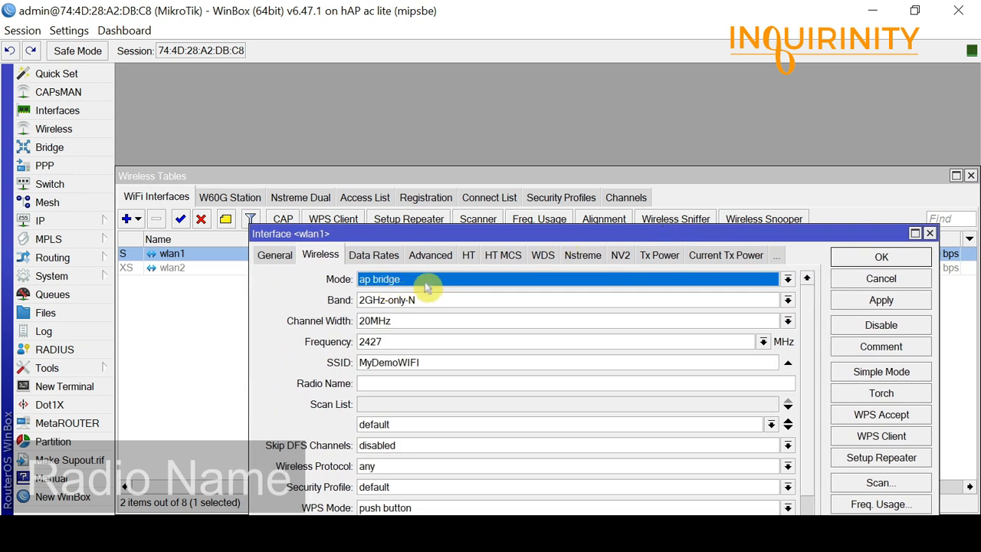
pyautogui.click(428, 198)
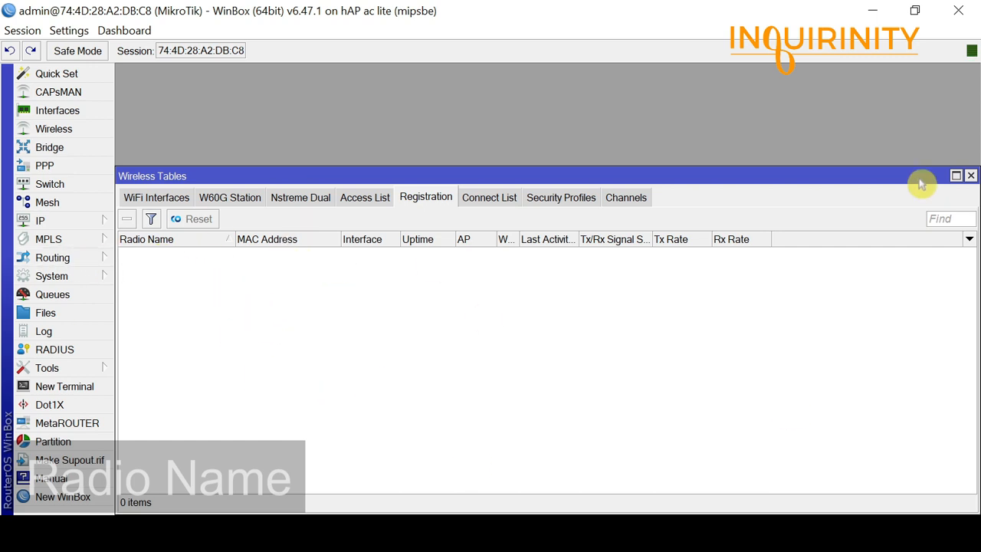
pyautogui.moveTo(690, 184); pyautogui.dragTo(717, 314)
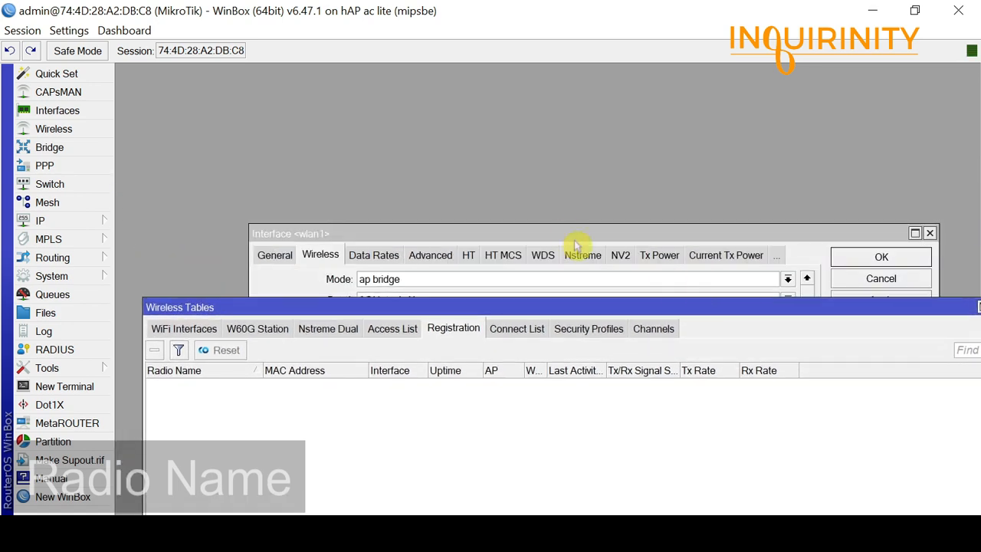
pyautogui.moveTo(565, 234); pyautogui.dragTo(609, 115)
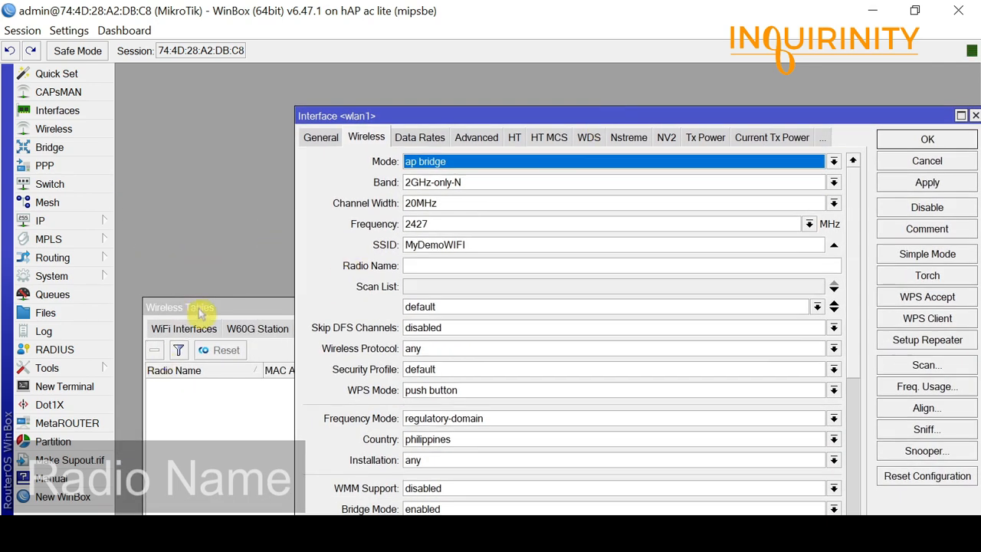
pyautogui.moveTo(197, 313)
pyautogui.mouseDown()
pyautogui.moveTo(191, 226)
pyautogui.moveTo(192, 307)
pyautogui.mouseUp()
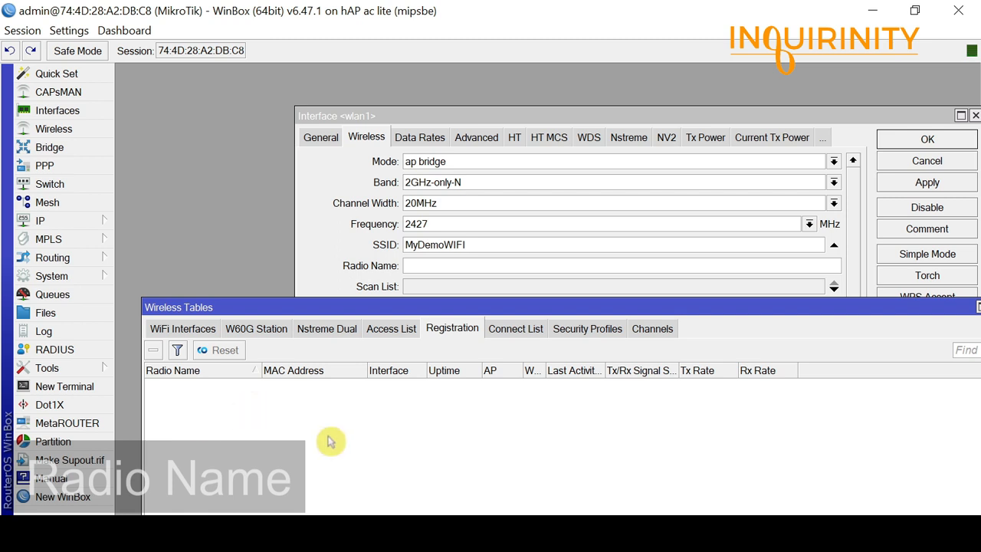
# - Set the radio name of wlan1 to MyAP01
pyautogui.click(646, 121)
pyautogui.click(459, 266)
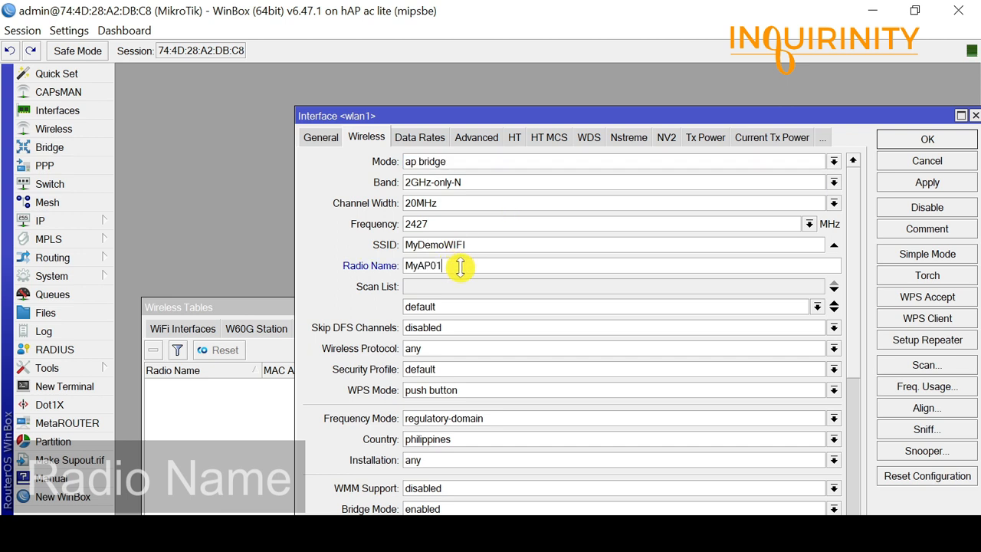
pyautogui.moveTo(450, 114); pyautogui.dragTo(377, 78)
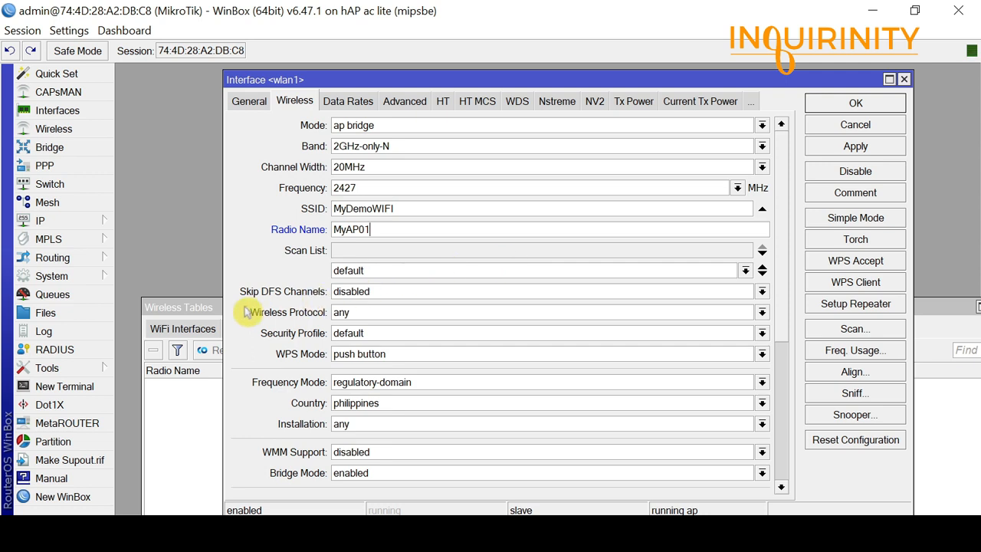
# - Choose disabled for skipping DFS channels and any as the wireless protocol on wlan1
pyautogui.click(742, 291)
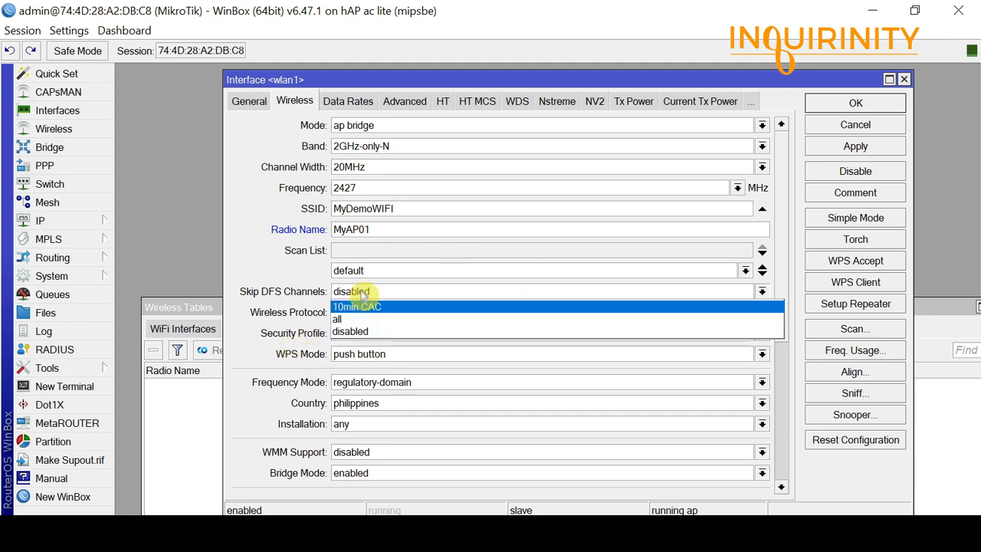
pyautogui.click(360, 332)
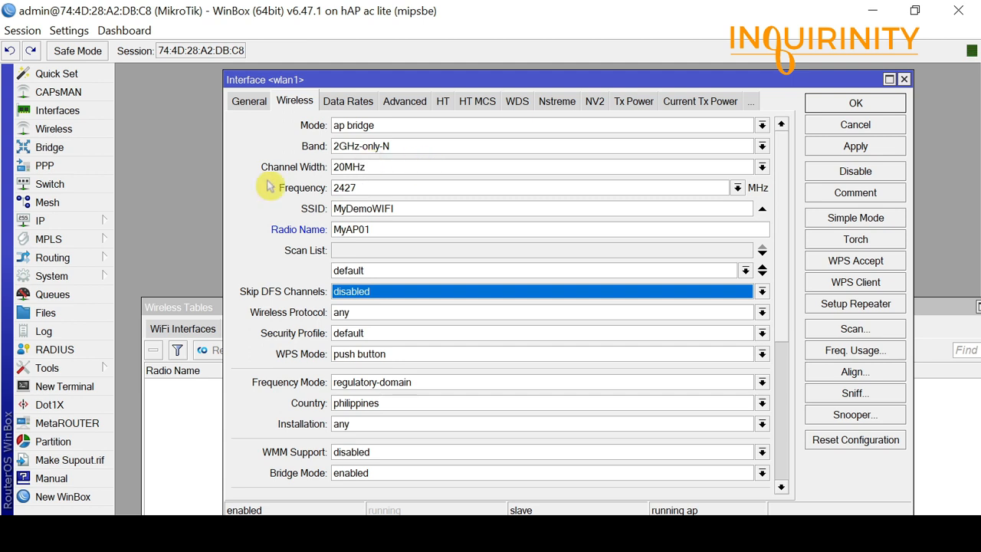
pyautogui.click(371, 314)
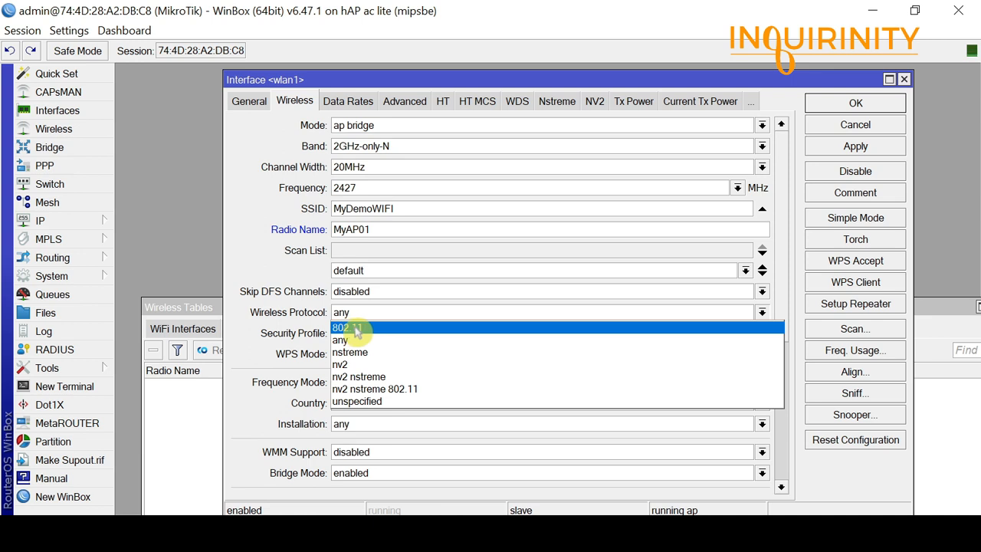
pyautogui.click(338, 339)
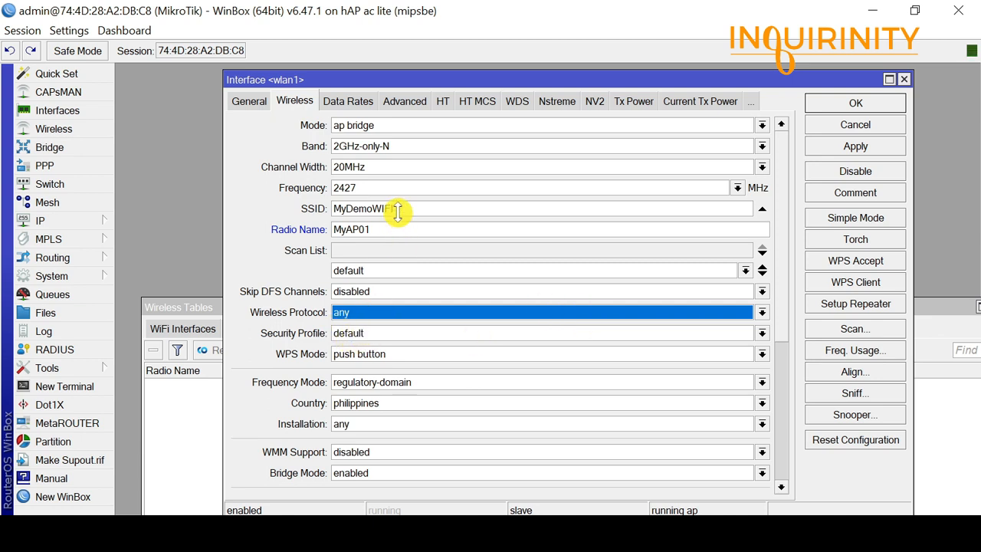
# - Check the available security profiles for wlan1 and select the default profile
pyautogui.moveTo(398, 212); pyautogui.dragTo(296, 211)
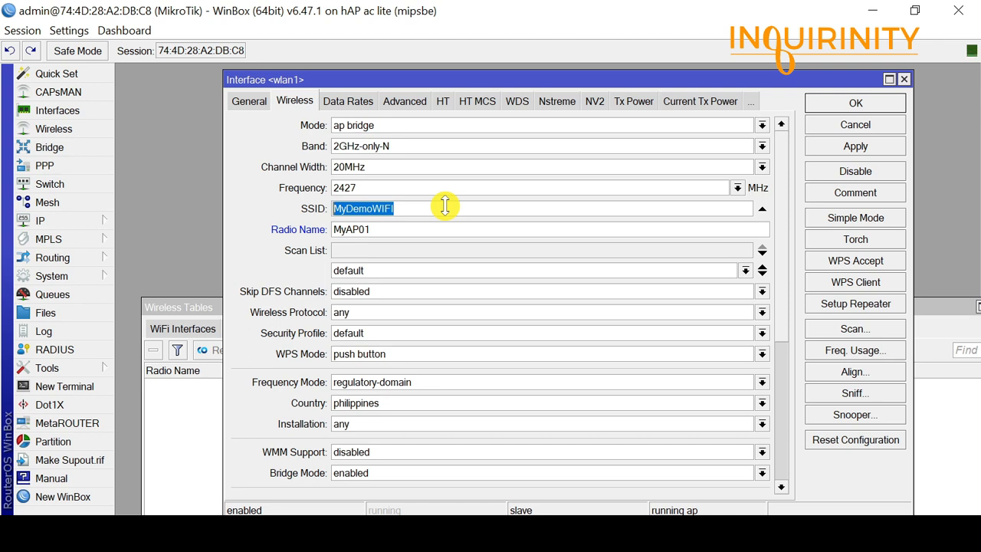
pyautogui.click(366, 334)
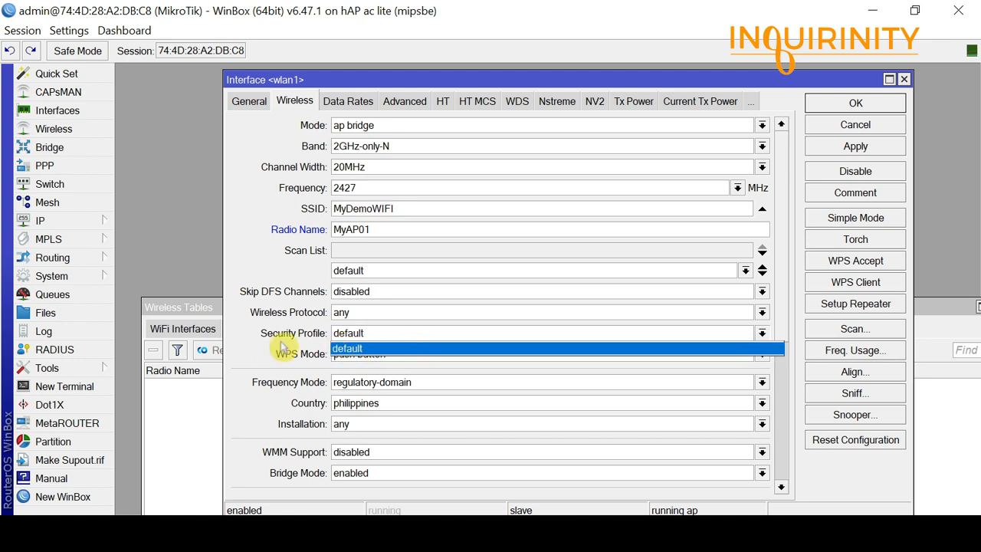
pyautogui.click(414, 212)
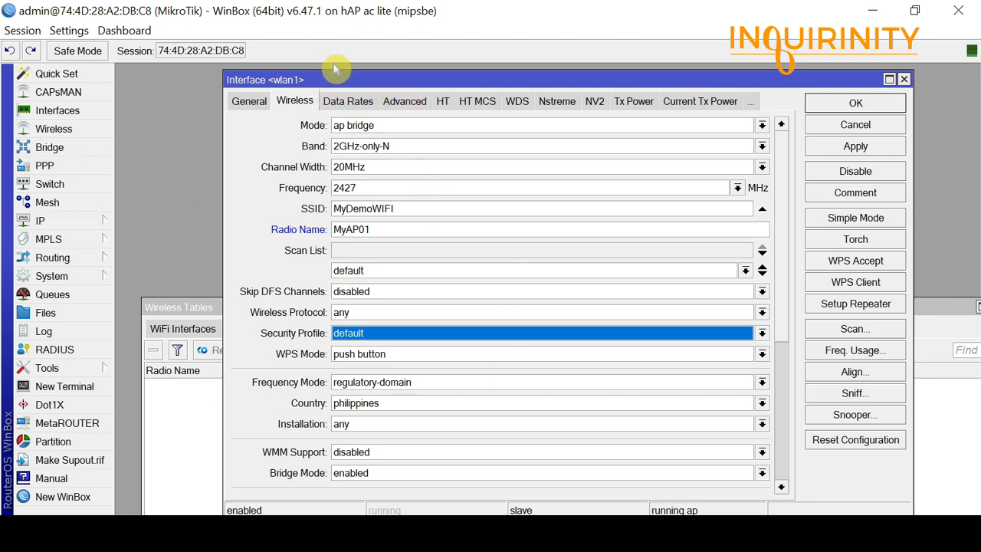
pyautogui.moveTo(334, 70); pyautogui.dragTo(311, 74)
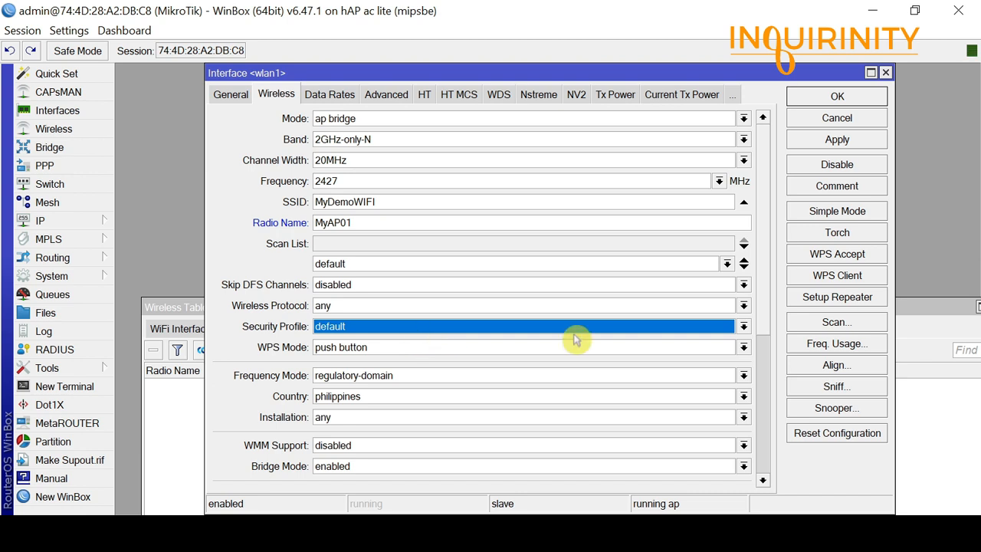
pyautogui.click(744, 326)
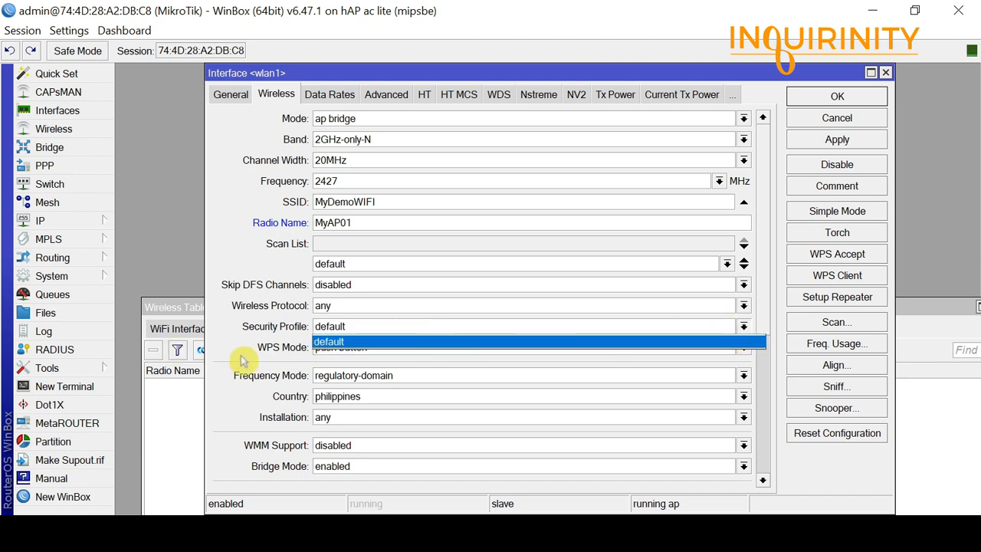
pyautogui.click(351, 329)
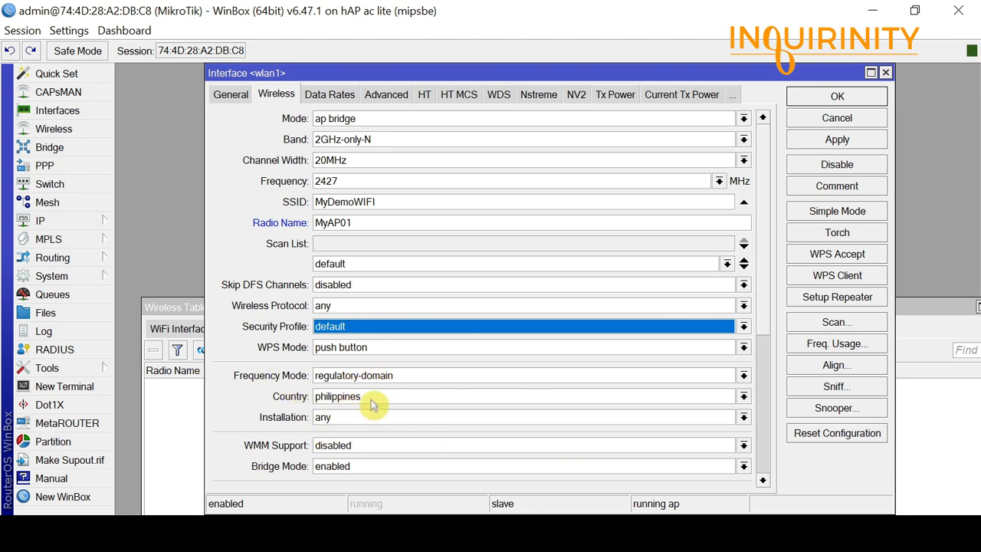
# - Review the remaining advanced wireless settings of wlan1 and apply the configuration
pyautogui.moveTo(767, 225); pyautogui.dragTo(770, 366)
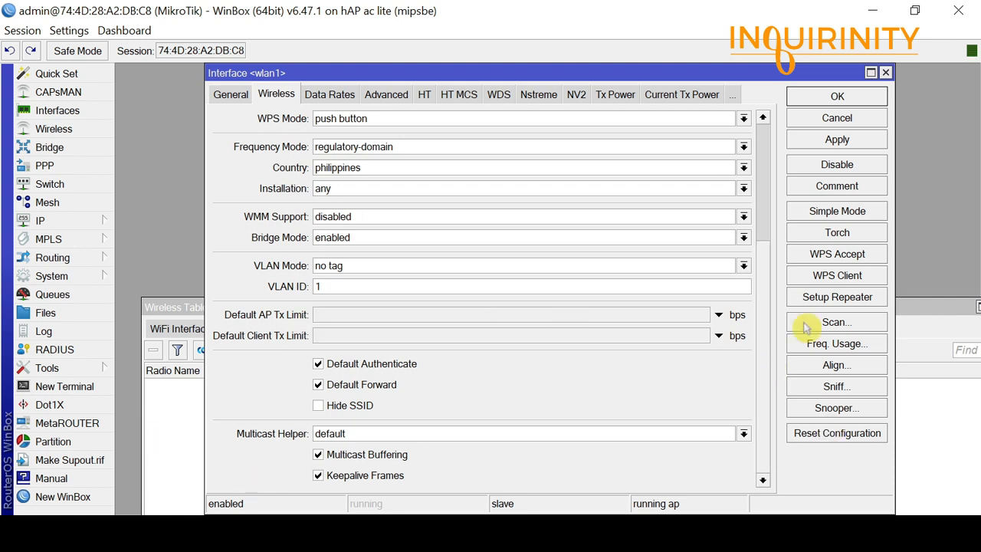
pyautogui.moveTo(765, 354); pyautogui.dragTo(763, 216)
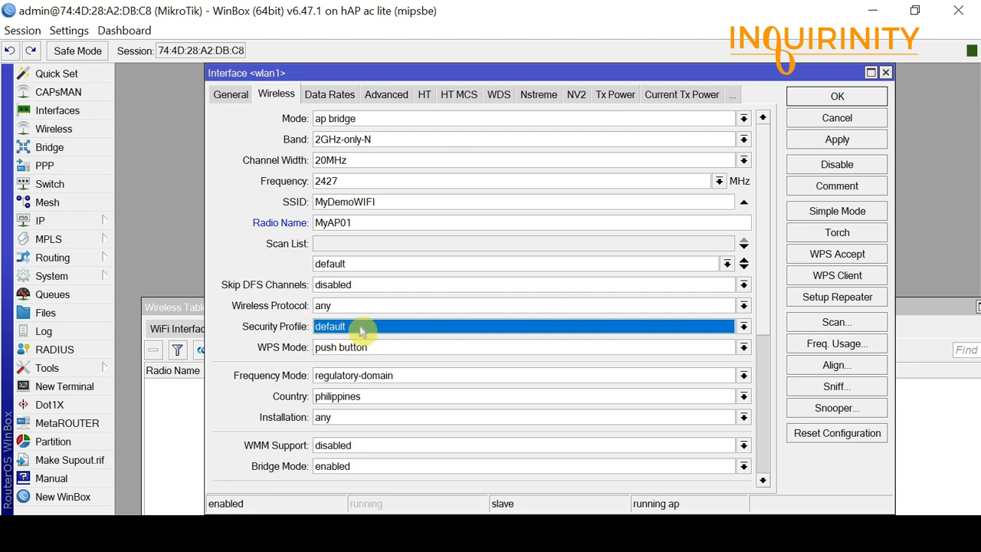
pyautogui.click(835, 141)
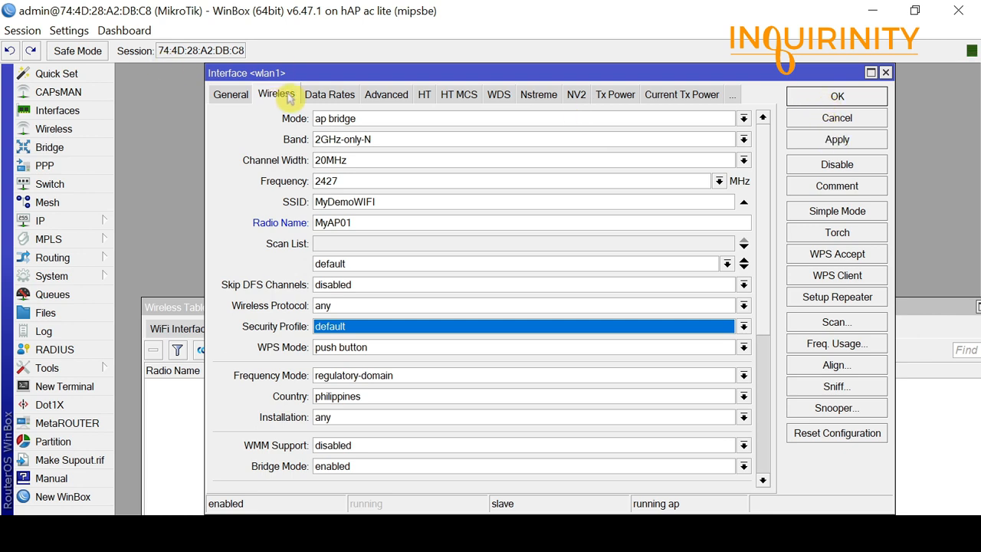
pyautogui.click(826, 147)
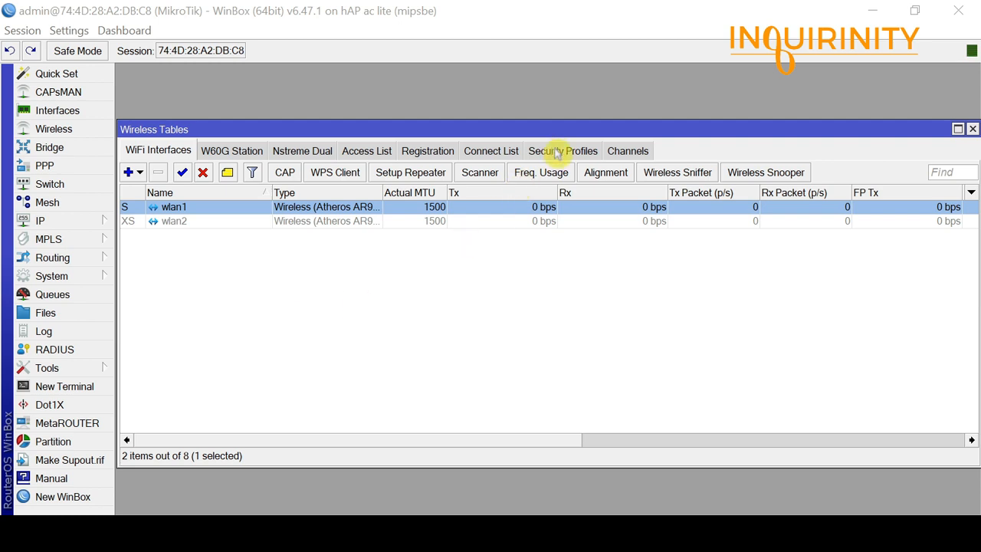
# - Reopen the wlan1 interface to check its applied wireless settings, and close it
pyautogui.doubleClick(178, 210)
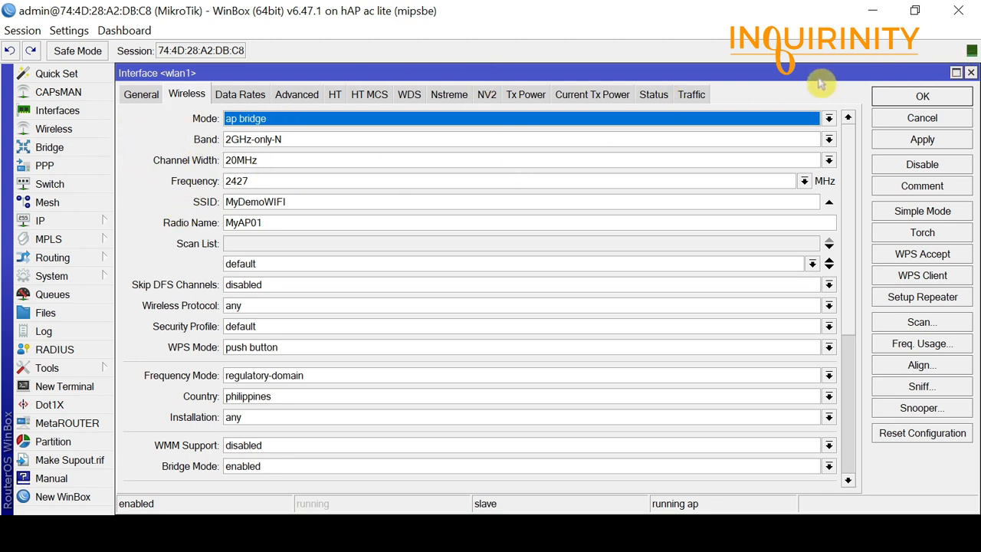
pyautogui.moveTo(803, 78); pyautogui.dragTo(749, 72)
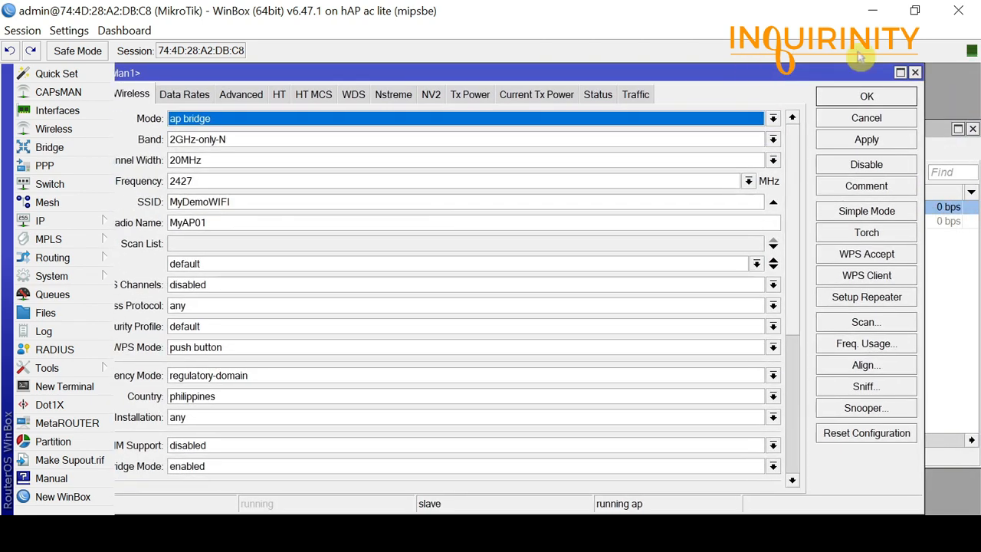
pyautogui.click(915, 73)
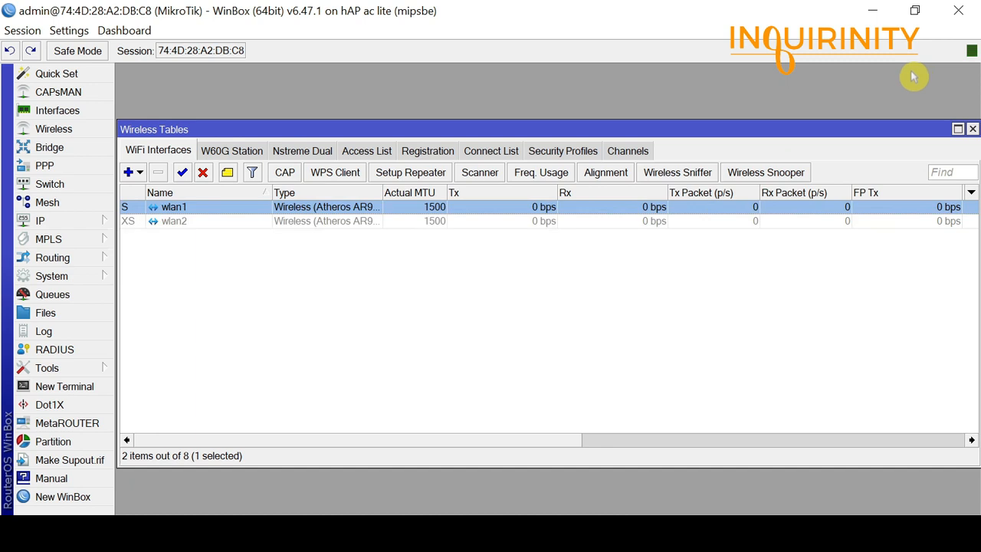
# - Open the default security profile, examine its available modes and cancel out of it
pyautogui.click(576, 153)
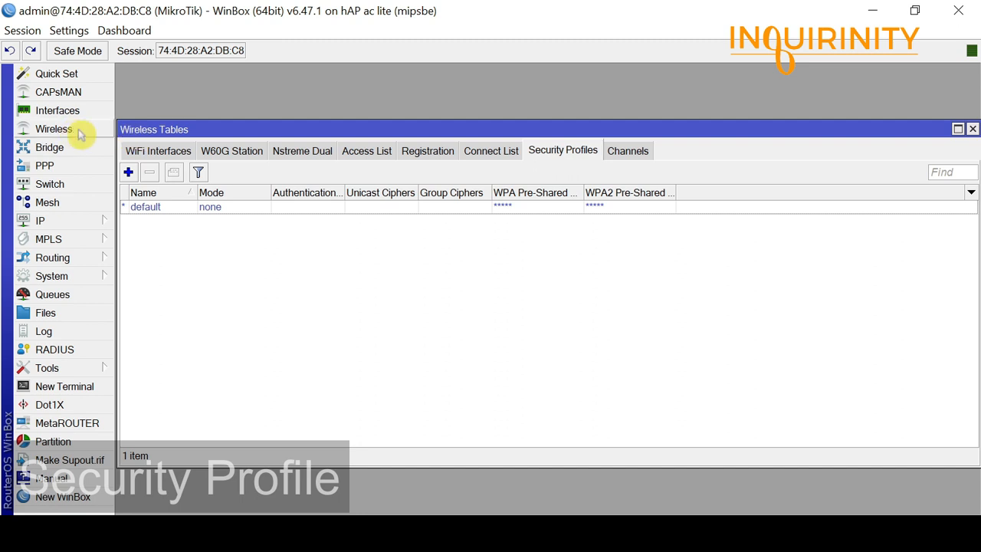
pyautogui.click(143, 212)
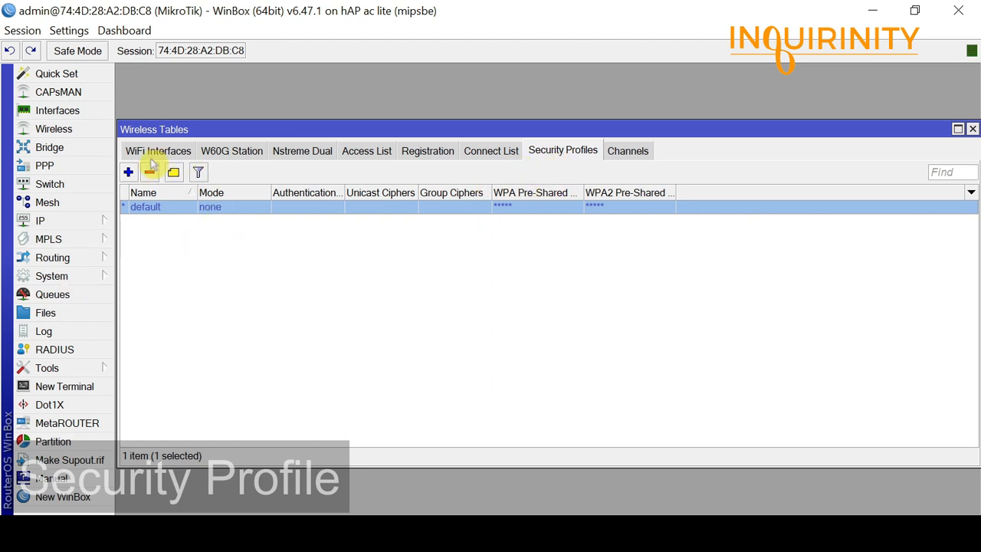
pyautogui.doubleClick(155, 211)
pyautogui.moveTo(575, 114); pyautogui.dragTo(503, 115)
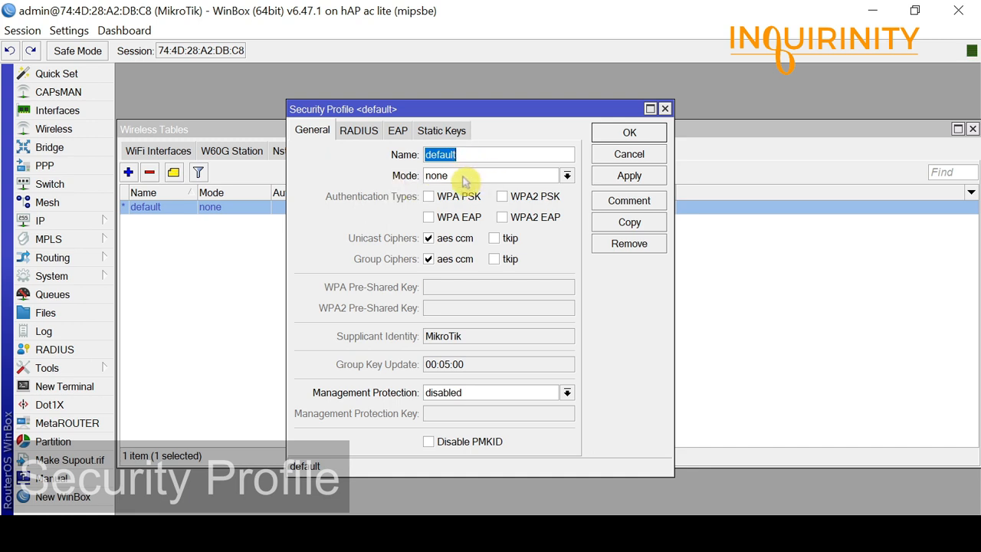
pyautogui.click(567, 177)
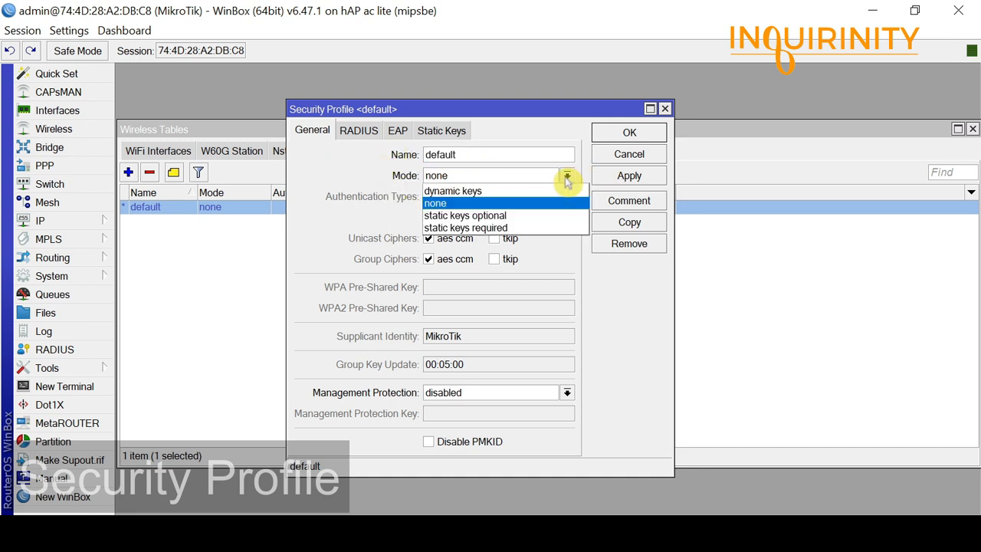
pyautogui.click(474, 203)
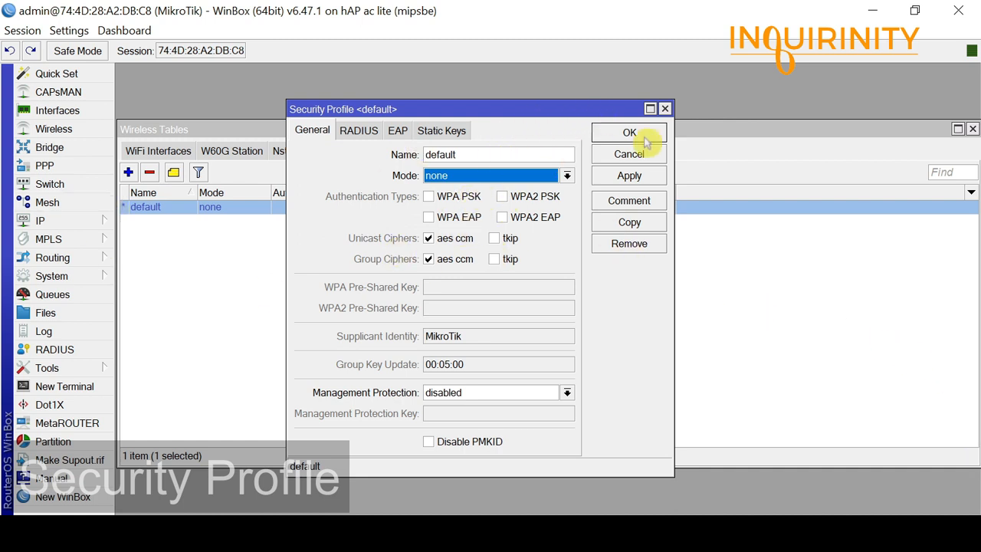
pyautogui.click(649, 159)
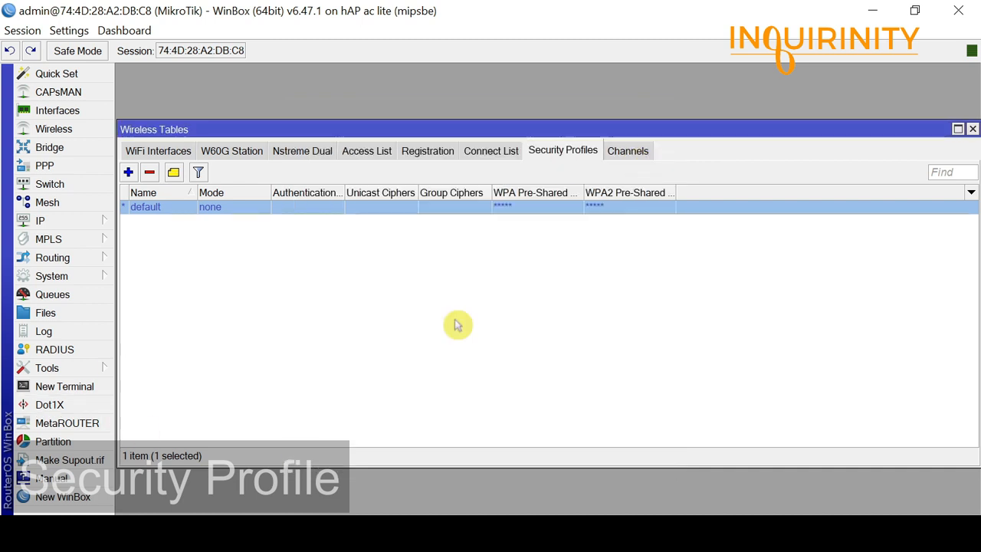
# - Start a new security profile named MySecurityProfile and set its mode to dynamic keys
pyautogui.click(127, 172)
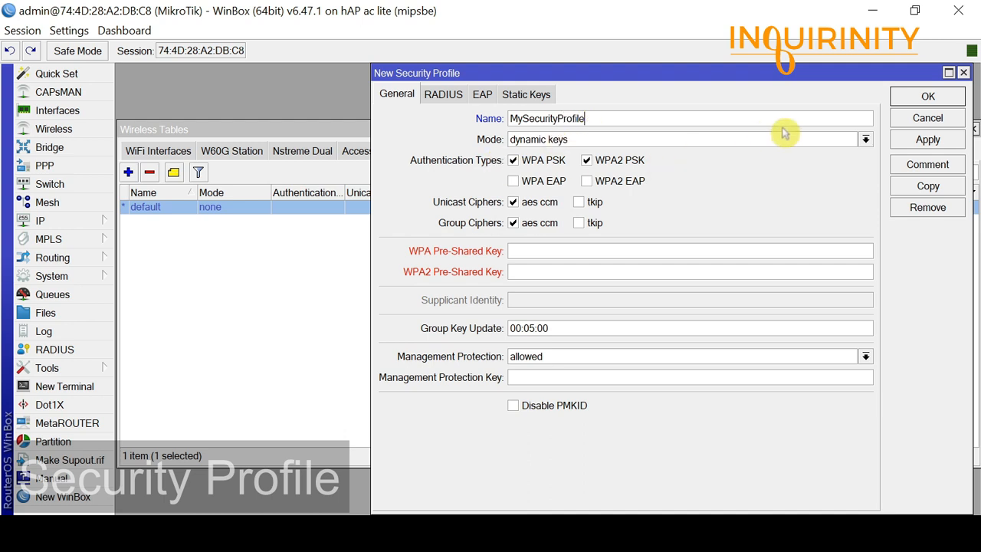
pyautogui.click(865, 140)
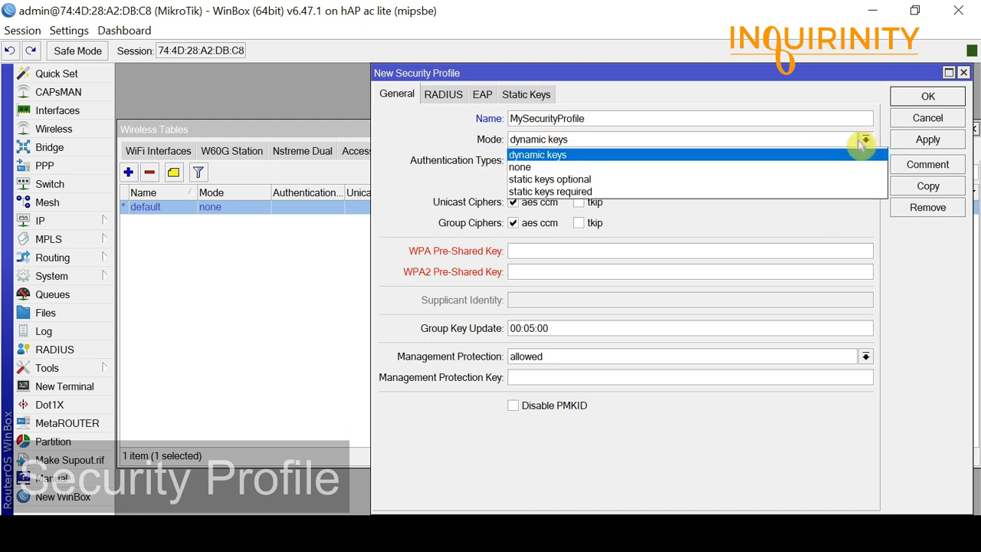
pyautogui.click(565, 155)
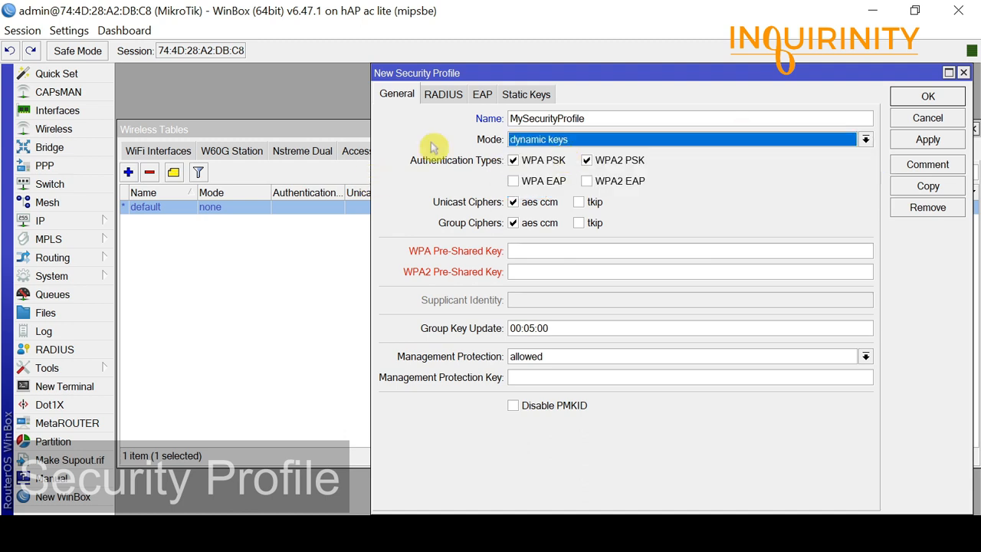
# - Reselect dynamic keys as the profile's mode, try disabling WPA PSK authentication, and re-enable it while checking both pre-shared key fields
pyautogui.click(865, 139)
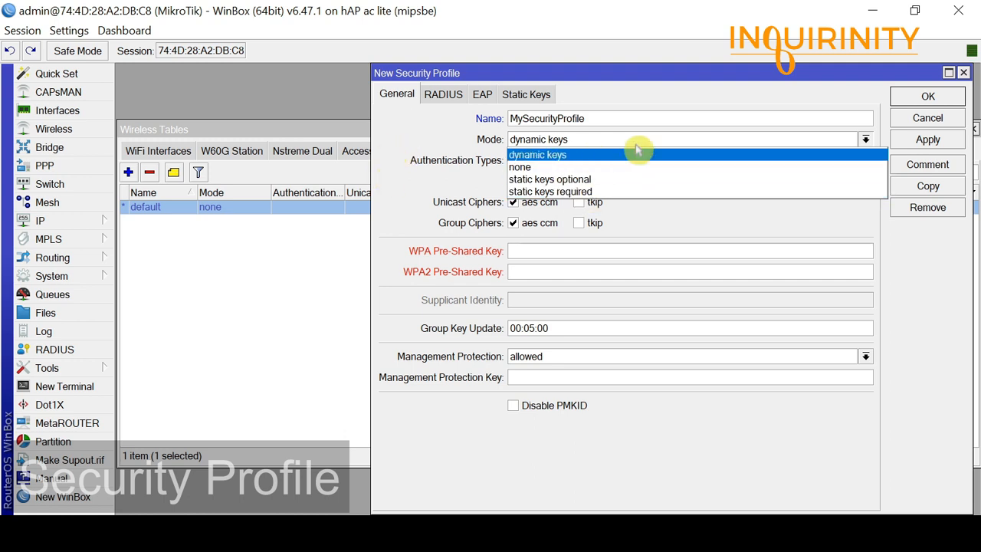
pyautogui.click(587, 156)
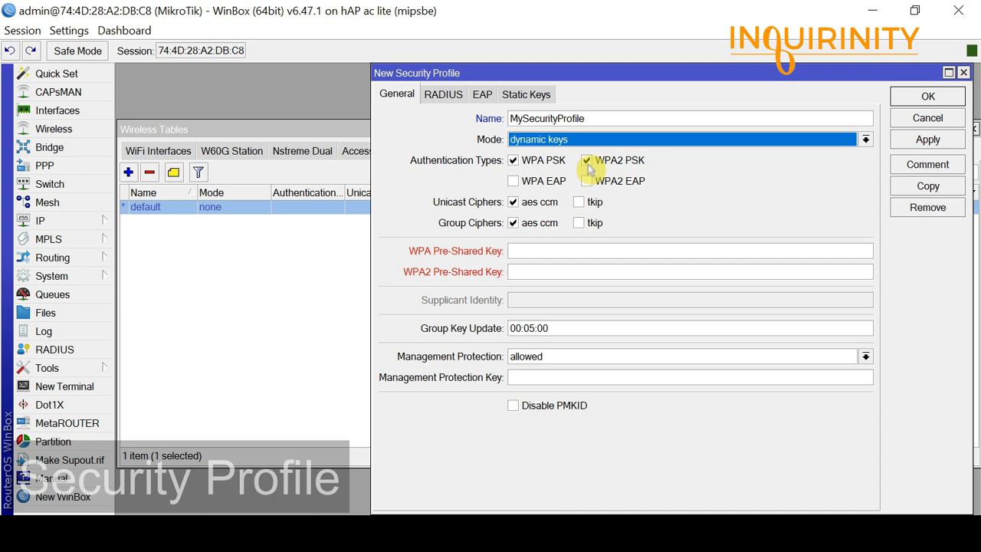
pyautogui.click(513, 161)
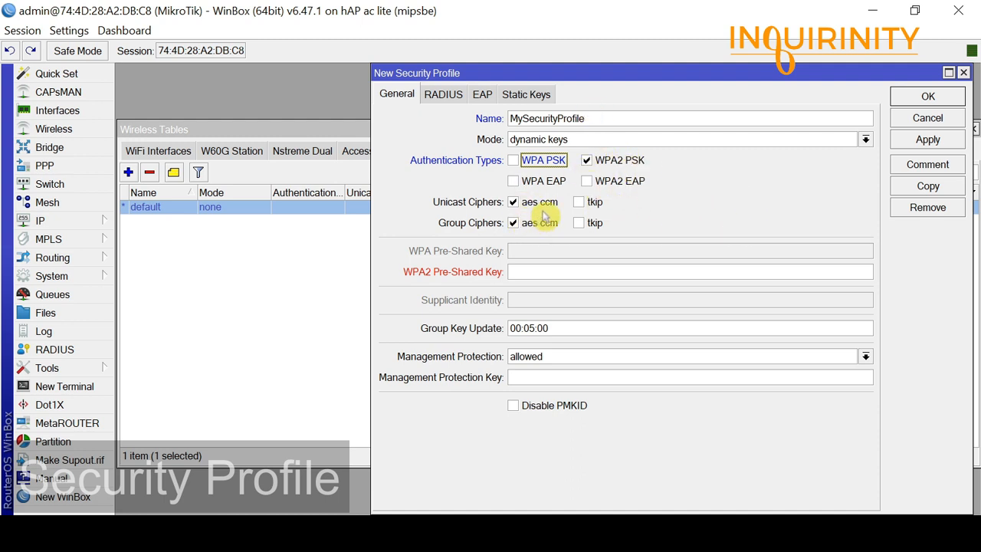
pyautogui.click(532, 269)
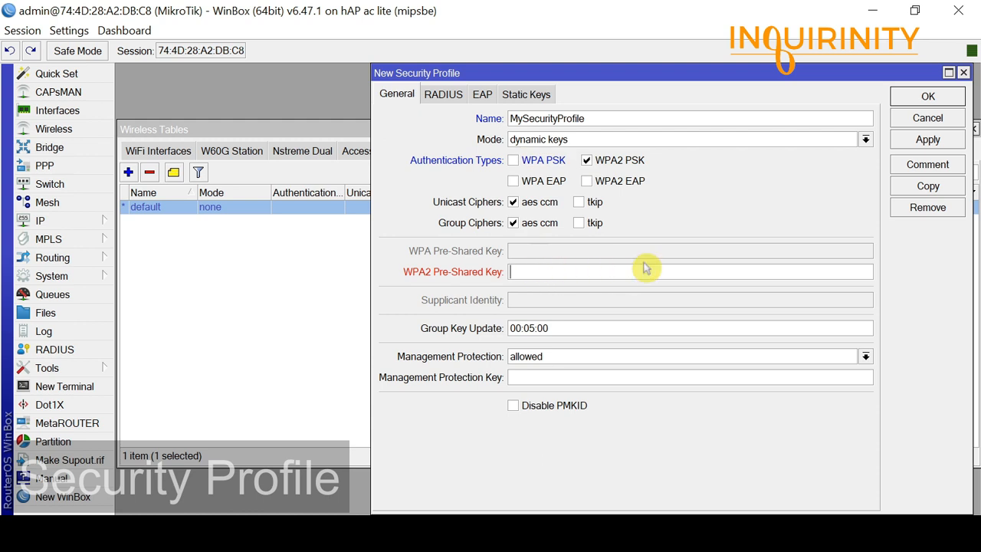
pyautogui.click(515, 165)
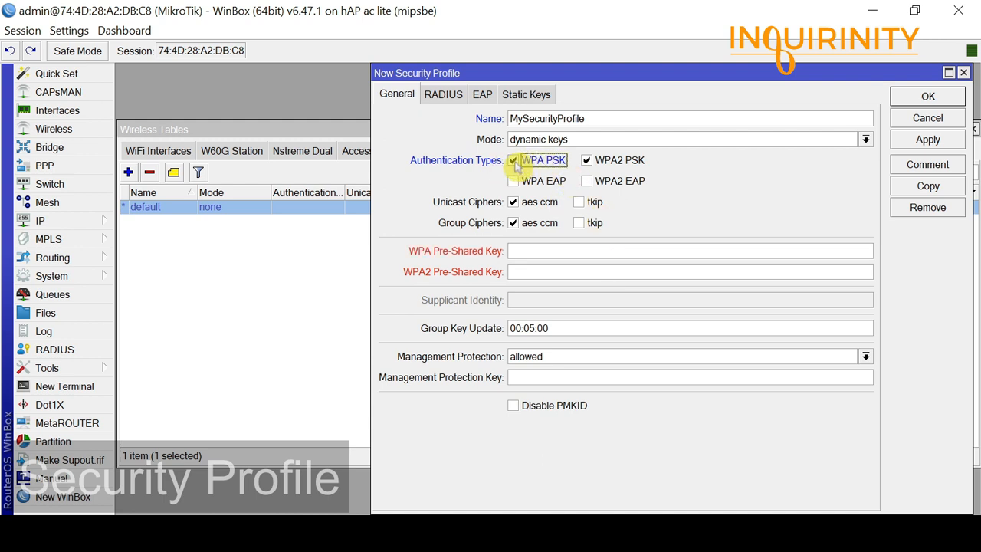
pyautogui.click(532, 251)
pyautogui.click(532, 271)
pyautogui.click(534, 250)
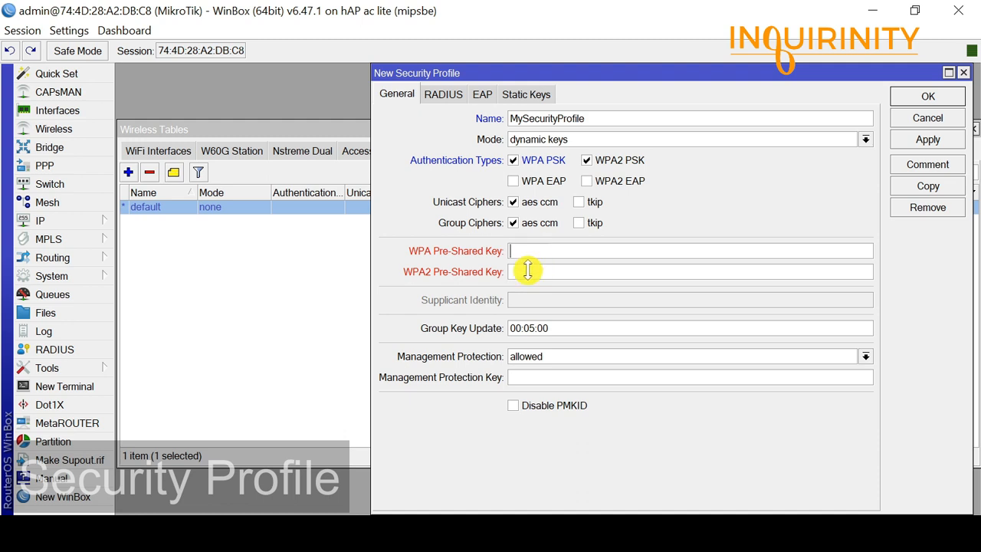
pyautogui.click(534, 271)
pyautogui.click(534, 251)
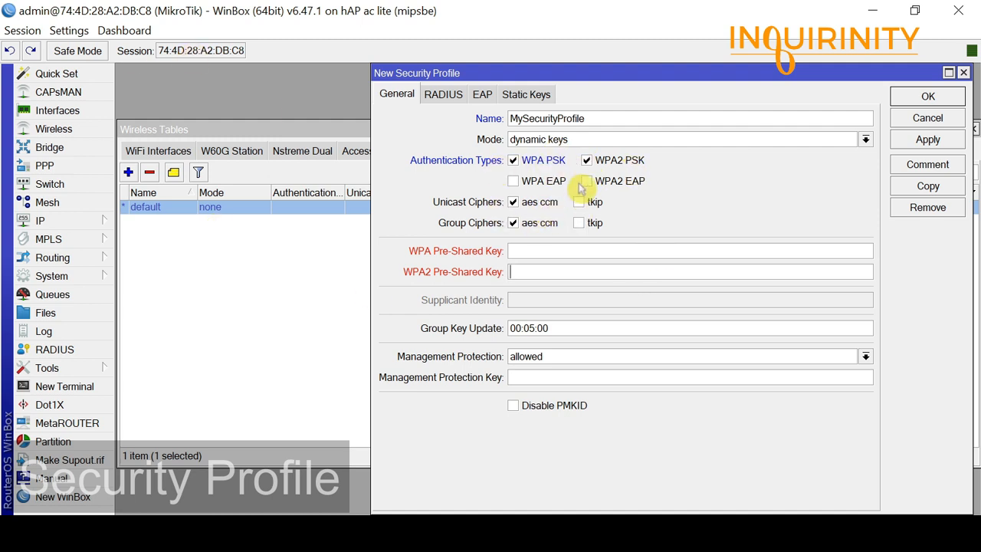
# - Enable tkip for both the unicast and group ciphers and enter the WPA pre-shared key
pyautogui.moveTo(628, 85); pyautogui.dragTo(503, 82)
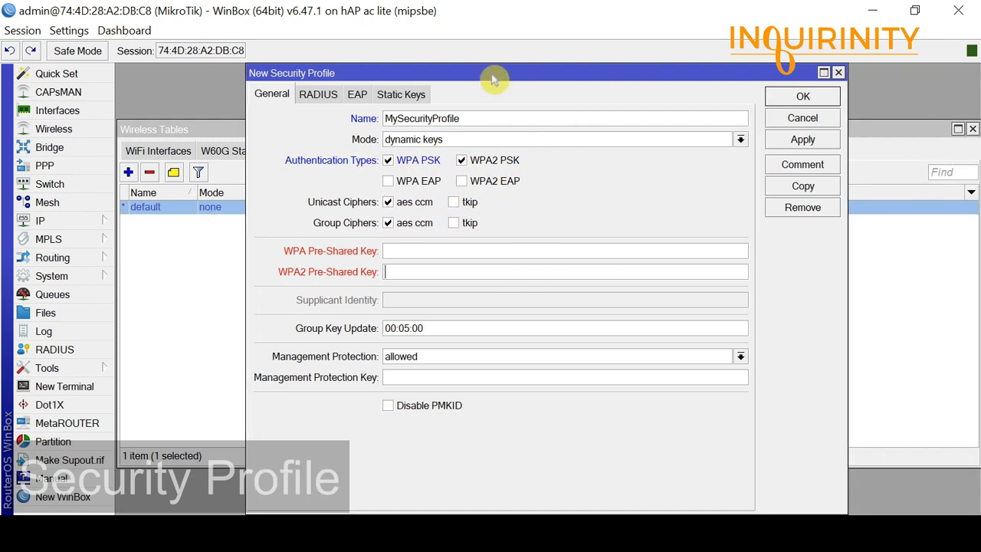
pyautogui.click(454, 203)
pyautogui.click(453, 222)
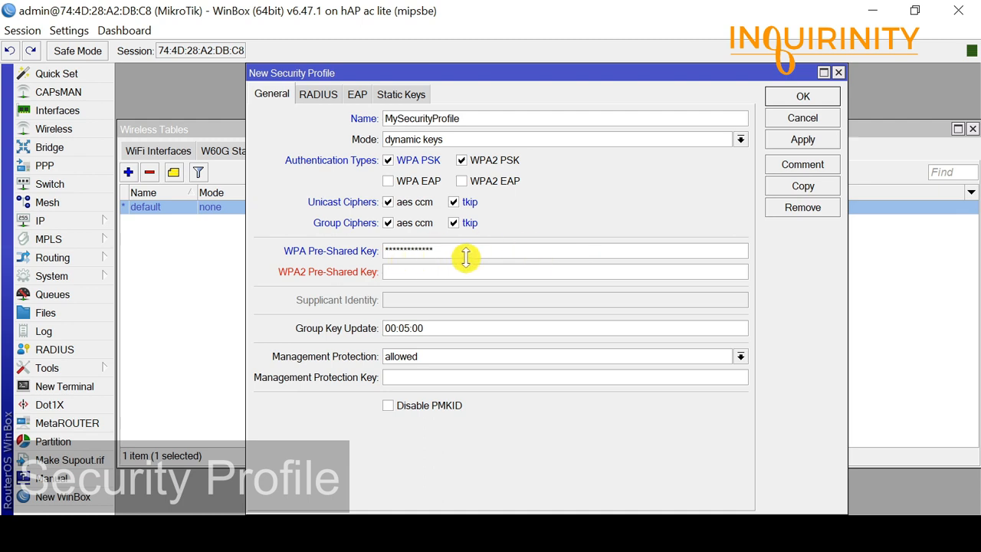
# - Turn off password hiding so that the WPA pre-shared key is shown in plain text
pyautogui.moveTo(464, 254); pyautogui.dragTo(255, 253)
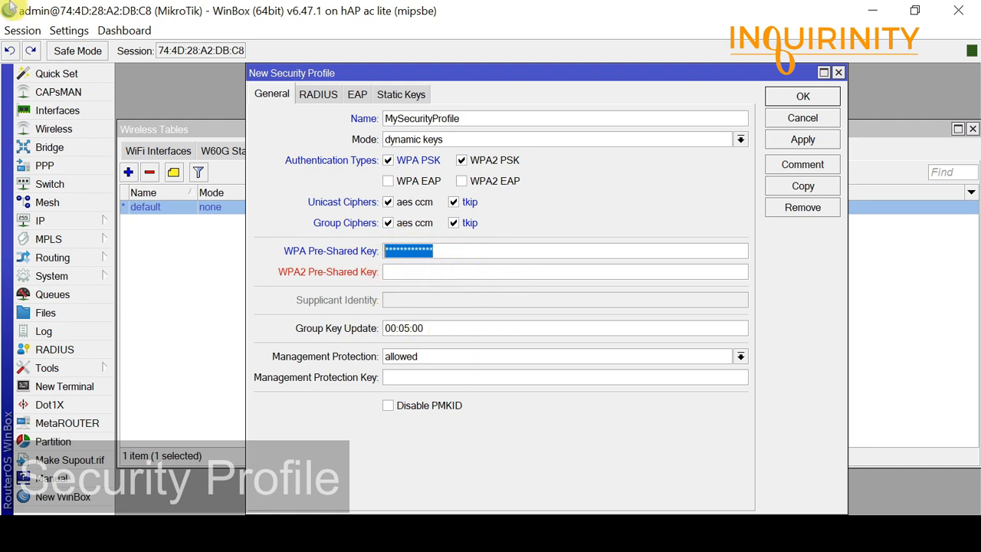
pyautogui.click(69, 31)
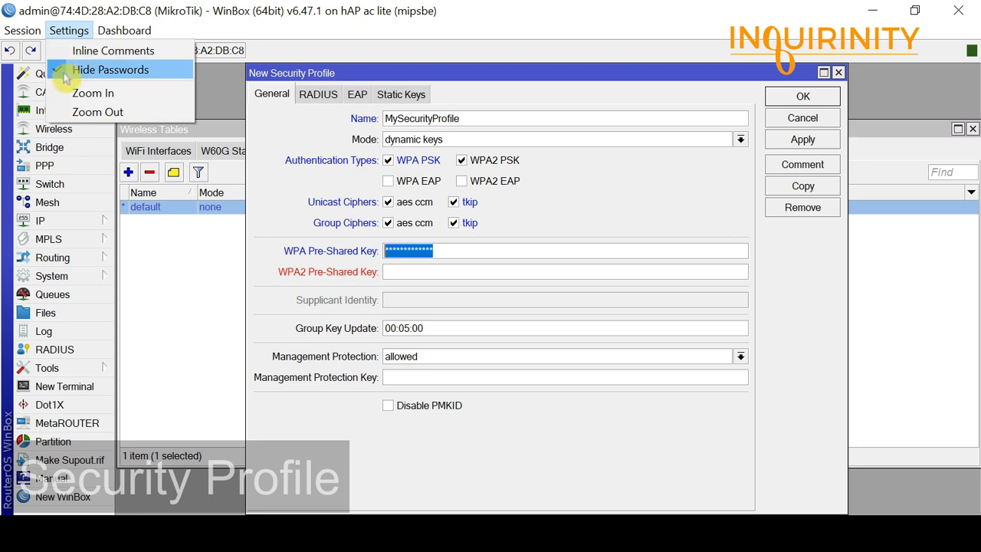
pyautogui.click(65, 75)
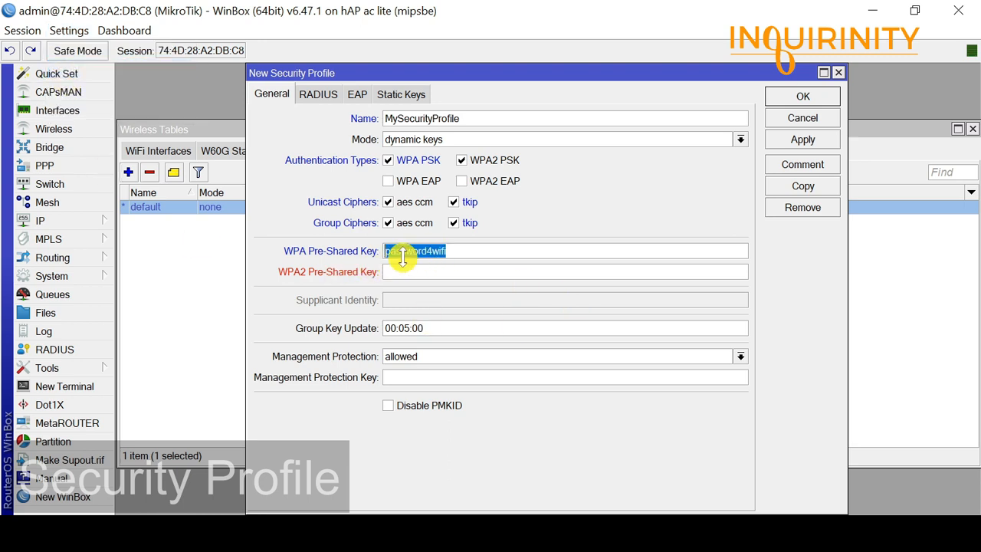
pyautogui.click(448, 251)
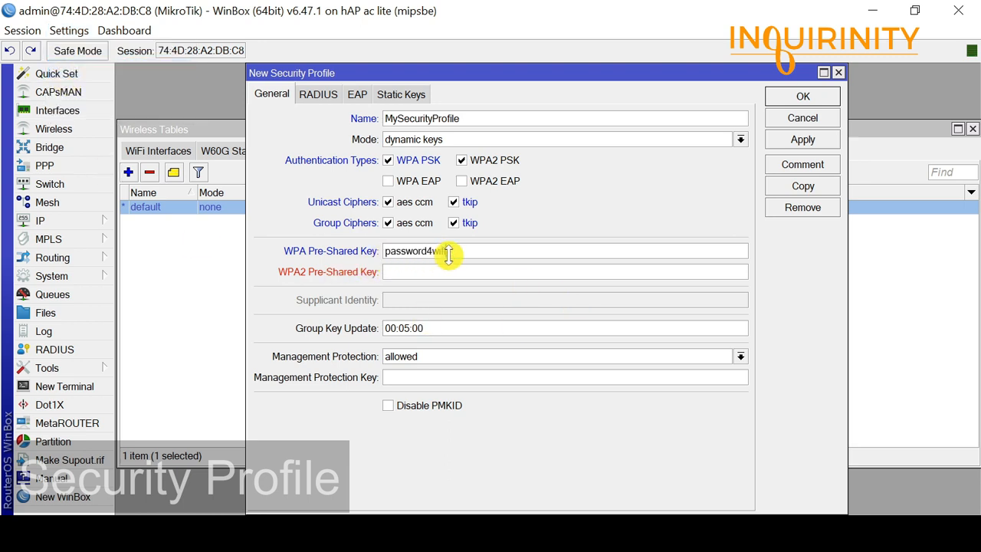
pyautogui.click(79, 32)
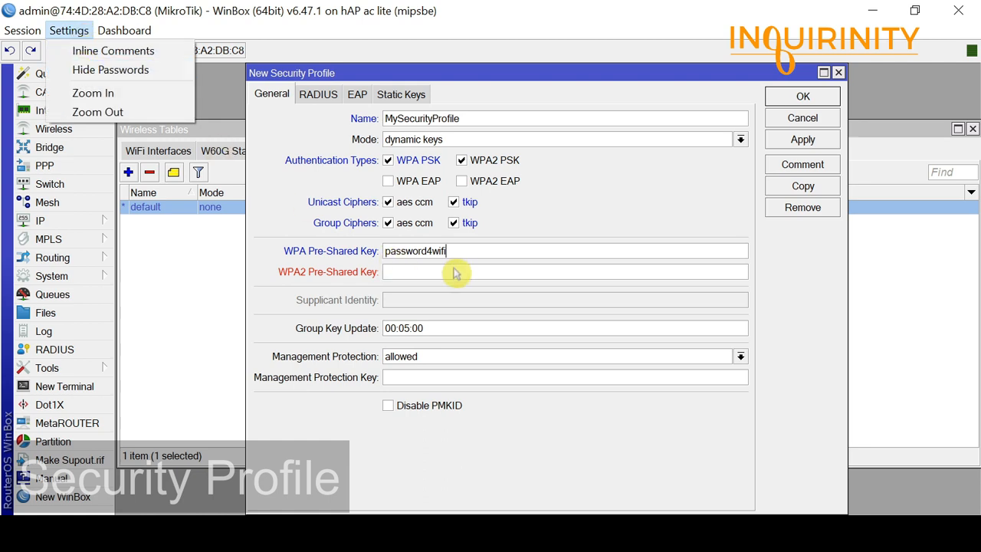
# - Copy the WPA pre-shared key into the WPA2 pre-shared key field
pyautogui.moveTo(469, 252); pyautogui.dragTo(252, 251)
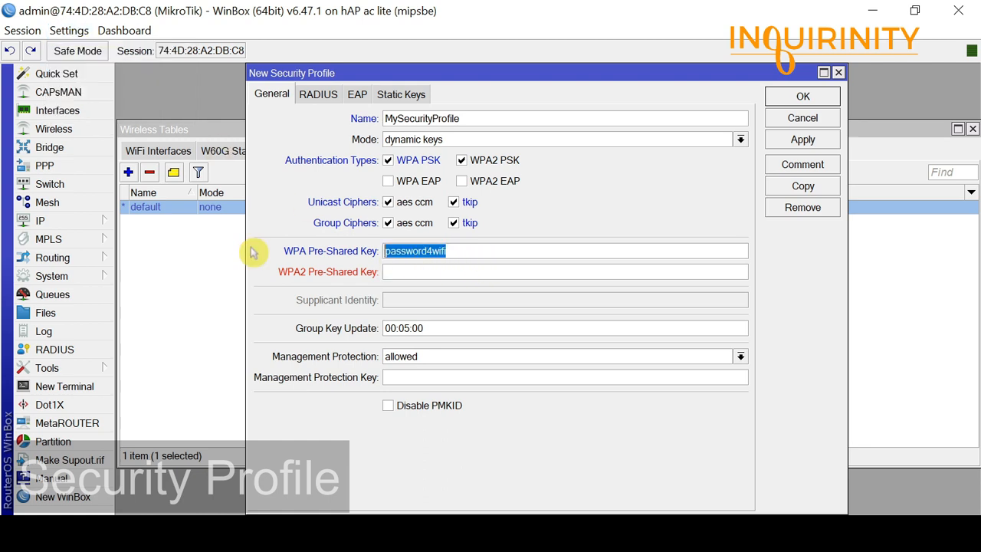
pyautogui.click(437, 268)
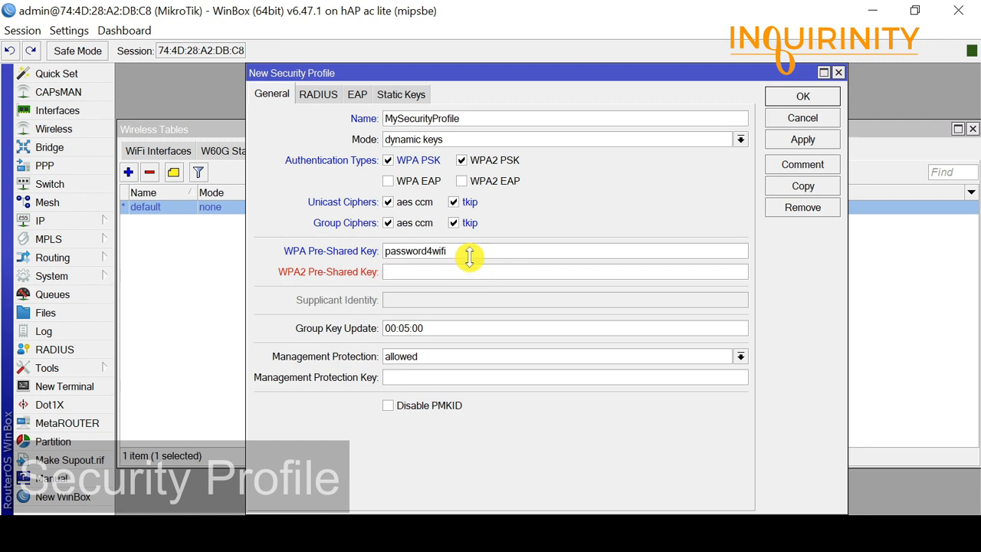
pyautogui.moveTo(458, 251); pyautogui.dragTo(293, 250)
pyautogui.rightClick(422, 251)
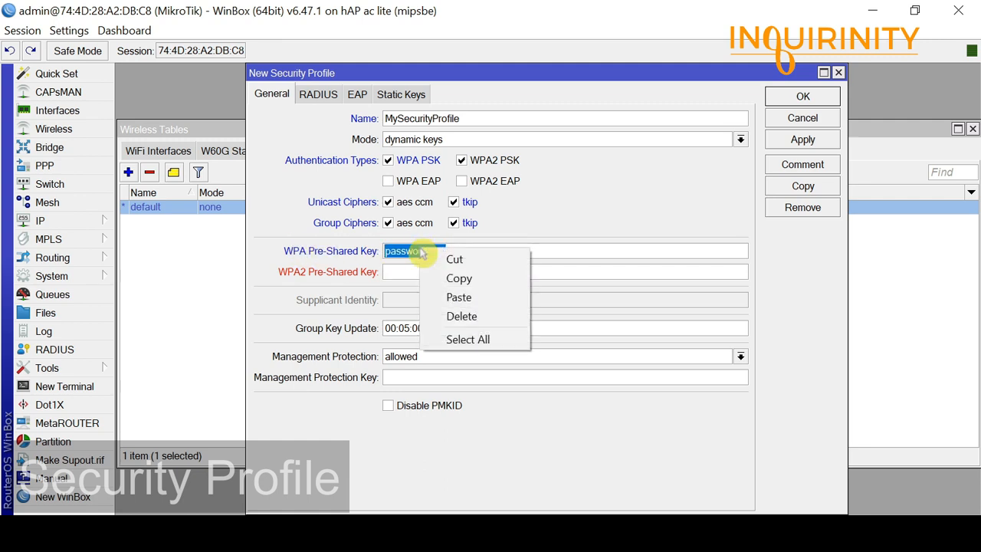
pyautogui.click(459, 278)
pyautogui.click(413, 276)
pyautogui.rightClick(412, 278)
pyautogui.click(449, 329)
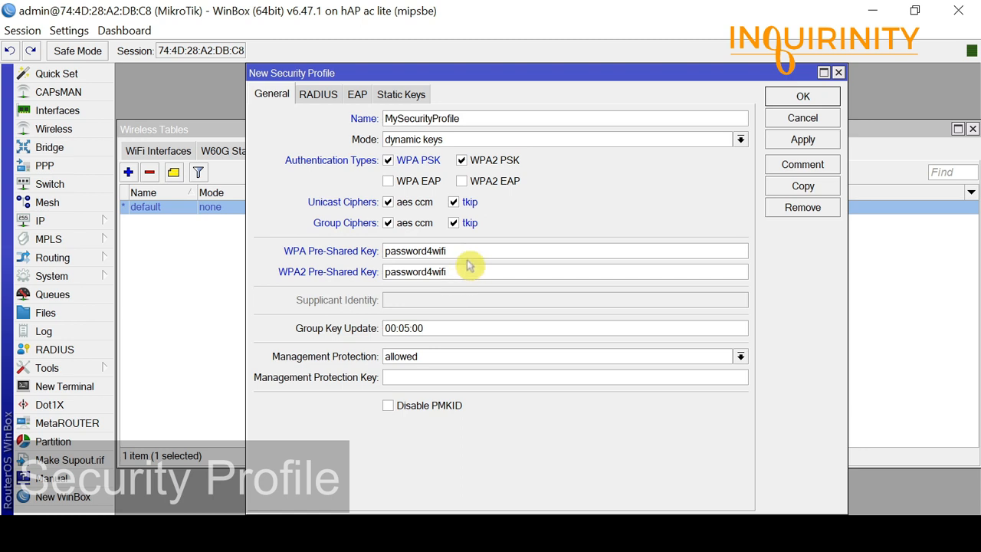
pyautogui.moveTo(460, 251); pyautogui.dragTo(281, 253)
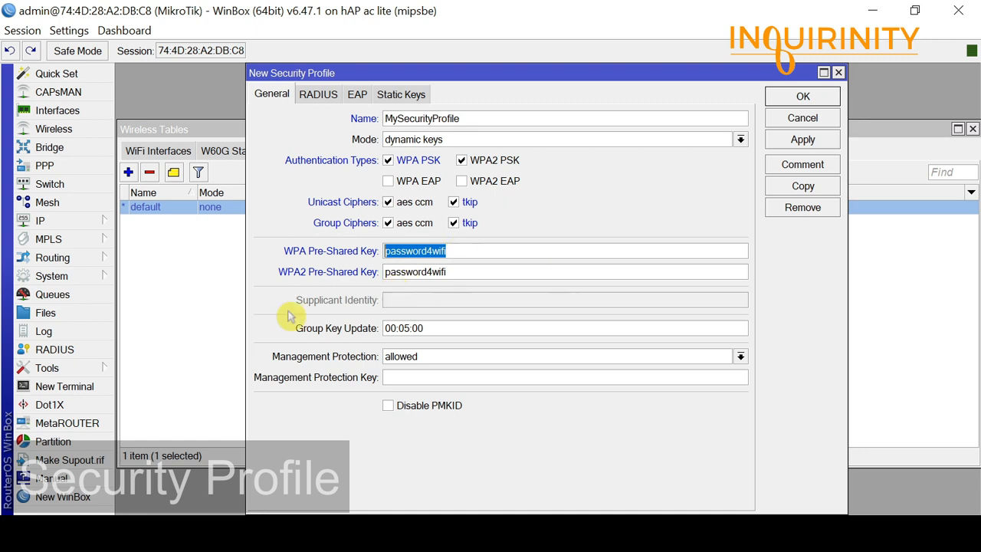
pyautogui.moveTo(458, 73); pyautogui.dragTo(418, 73)
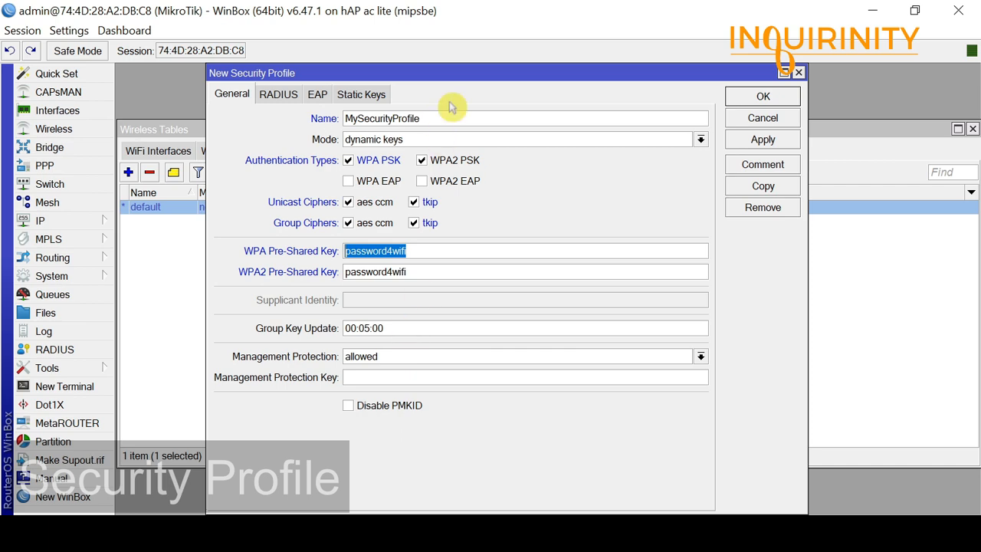
pyautogui.moveTo(457, 77); pyautogui.dragTo(438, 73)
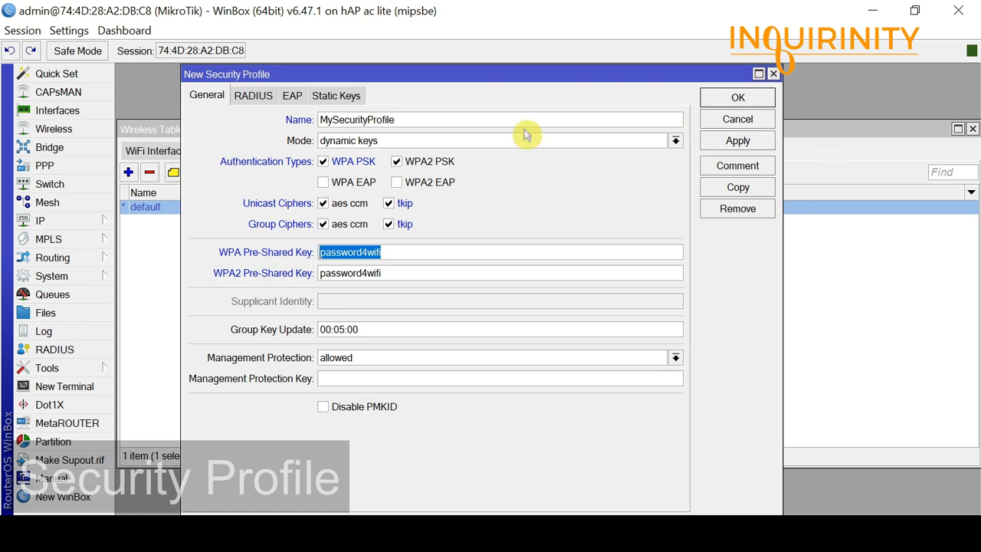
pyautogui.moveTo(471, 84)
pyautogui.mouseDown()
pyautogui.moveTo(386, 179)
pyautogui.moveTo(407, 194)
pyautogui.moveTo(531, 90)
pyautogui.moveTo(476, 89)
pyautogui.mouseUp()
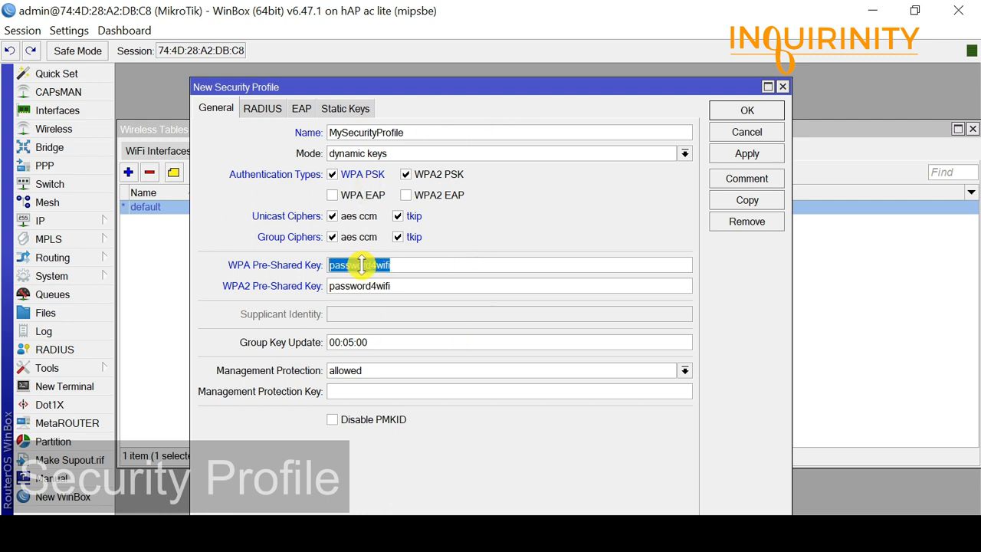
pyautogui.click(391, 266)
pyautogui.moveTo(390, 266); pyautogui.dragTo(281, 268)
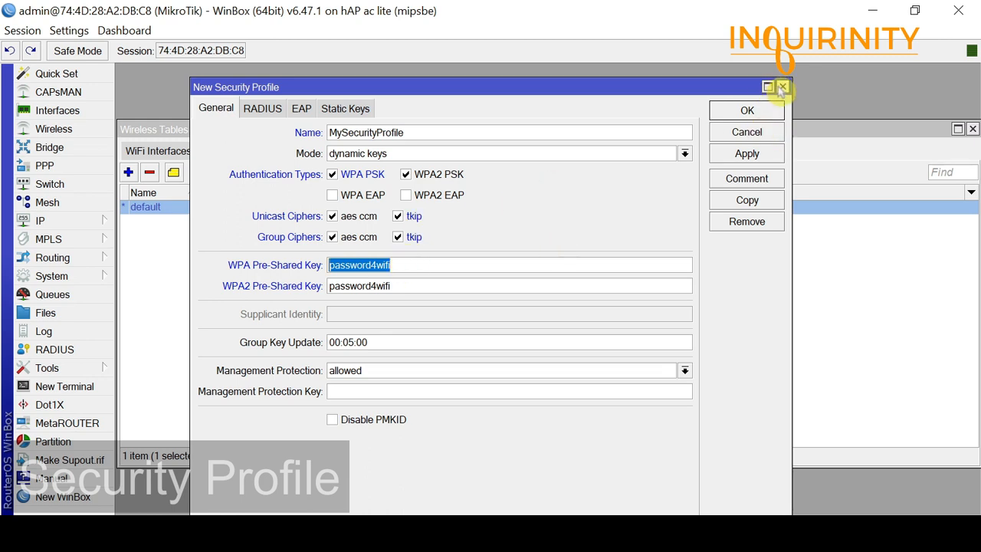
# - Apply and save the new security profile, widen the Name column of the profile list, and select MySecurityProfile
pyautogui.click(740, 154)
pyautogui.click(746, 109)
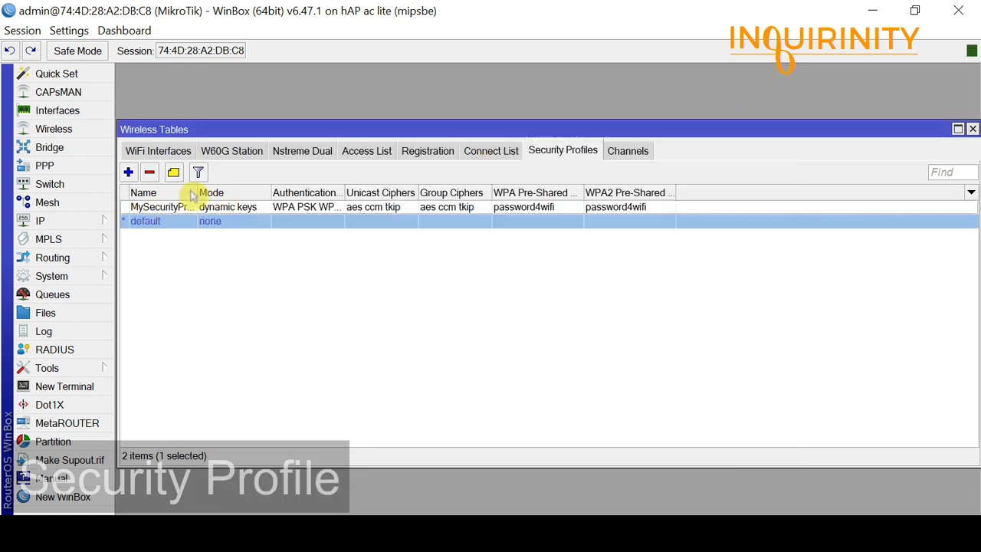
pyautogui.moveTo(197, 196); pyautogui.dragTo(239, 197)
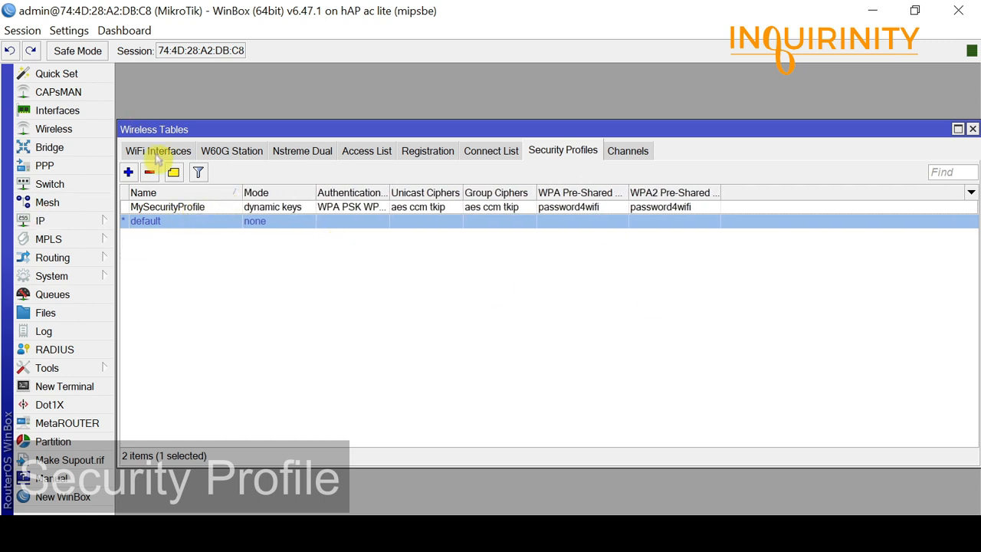
pyautogui.click(184, 208)
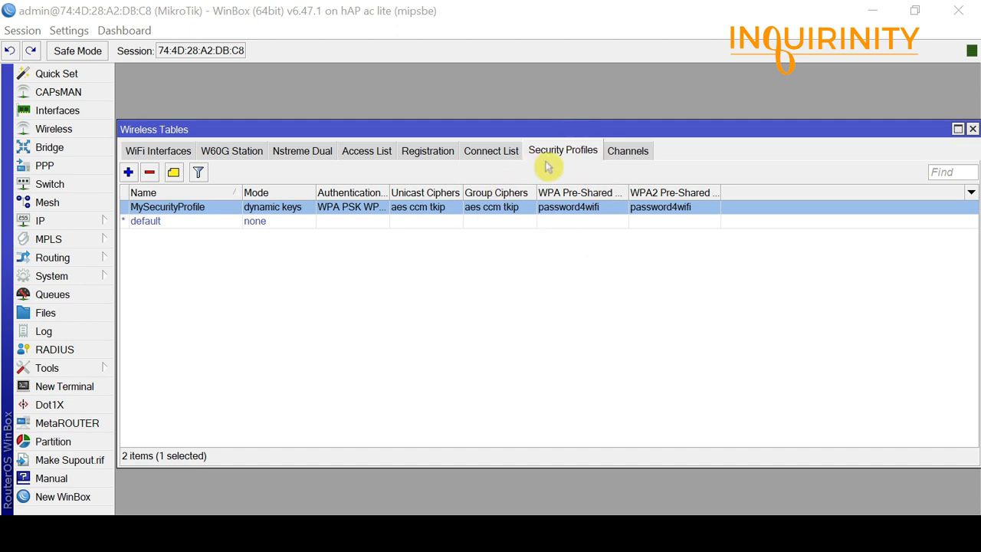
# - Open the wlan1 WiFi interface and compare its wireless settings in simple and advanced mode
pyautogui.click(142, 153)
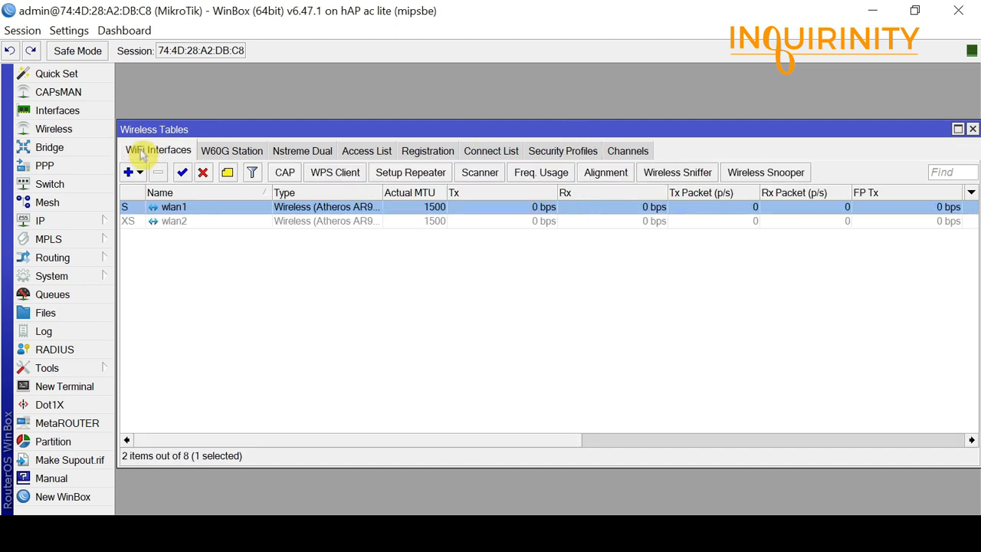
pyautogui.doubleClick(182, 211)
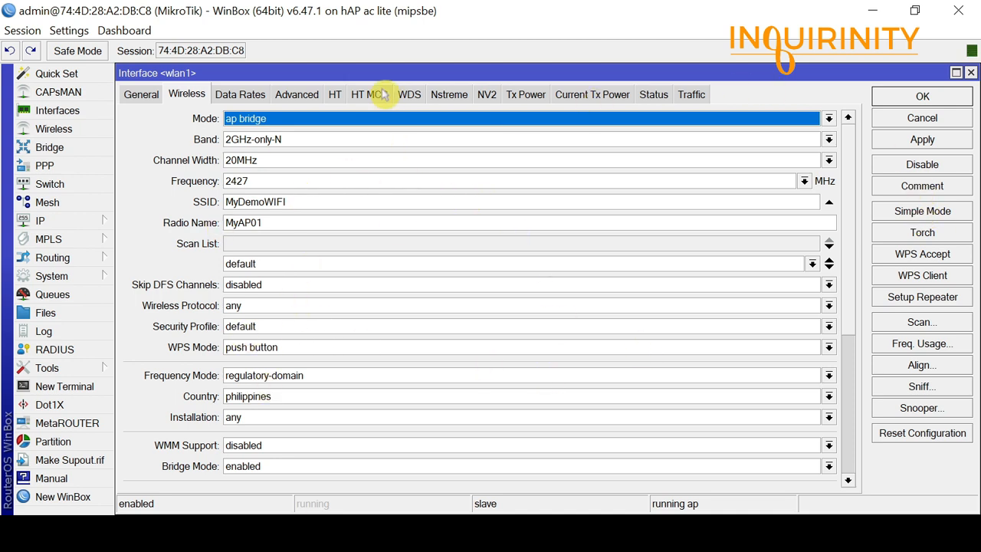
pyautogui.click(921, 213)
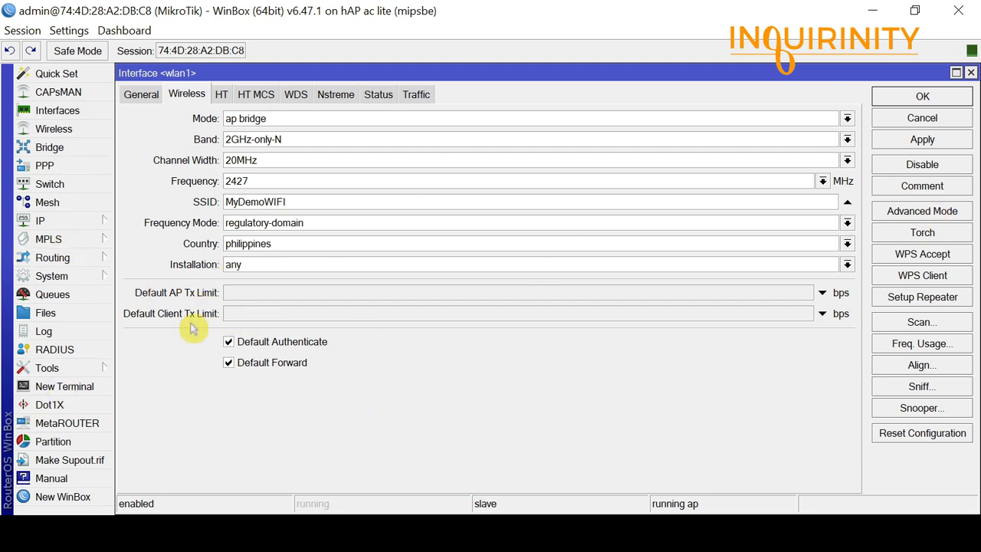
pyautogui.click(924, 212)
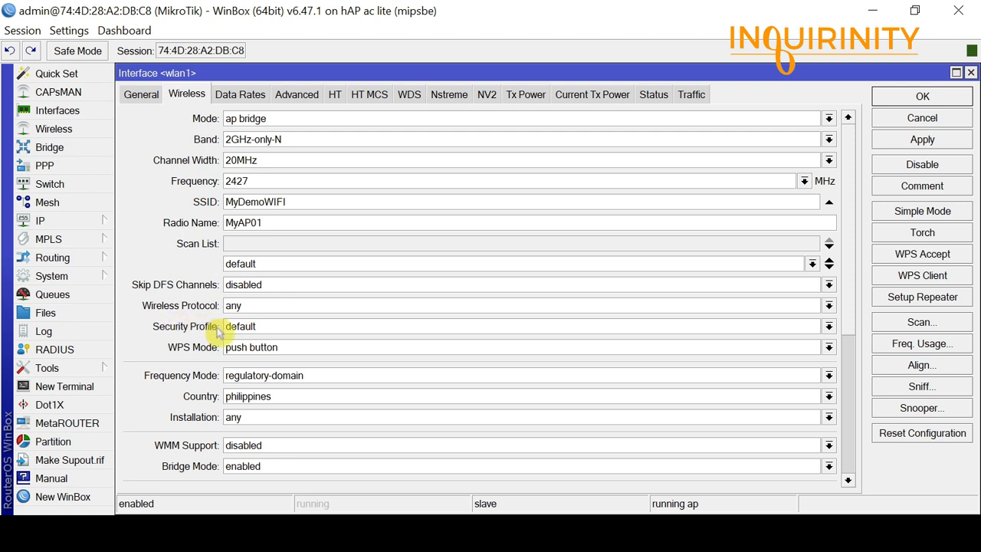
# - Set the security profile of wlan1 to MySecurityProfile, apply the change and close the interface settings
pyautogui.click(829, 327)
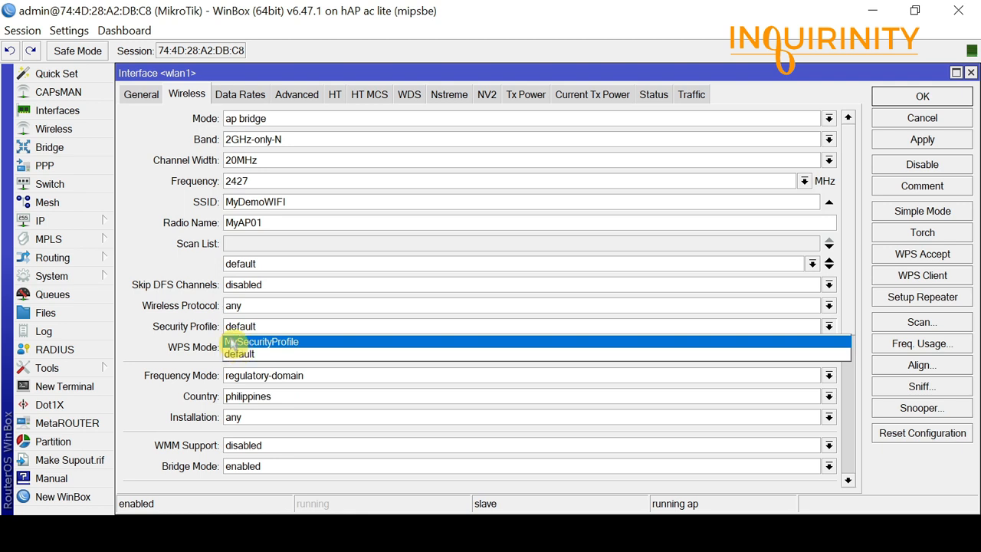
pyautogui.click(238, 341)
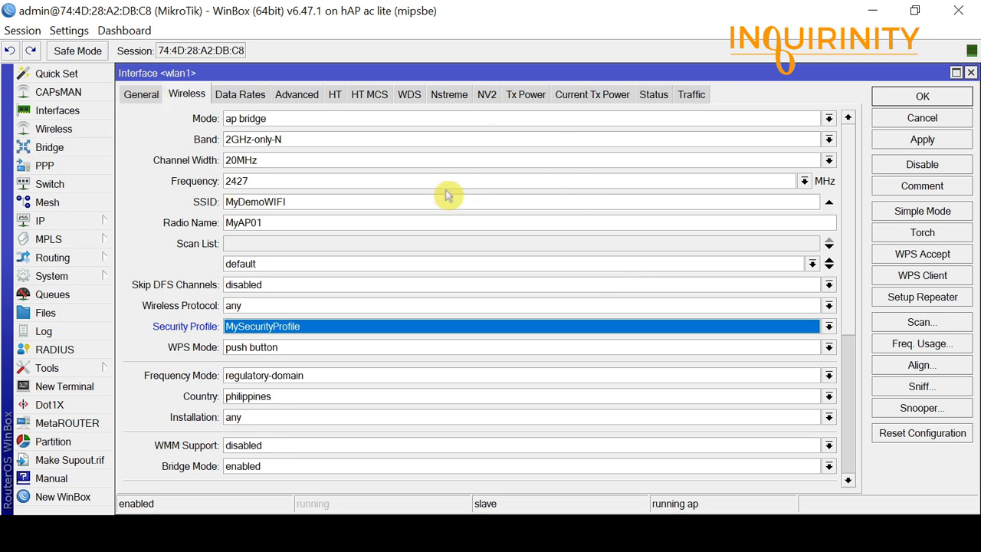
pyautogui.click(912, 141)
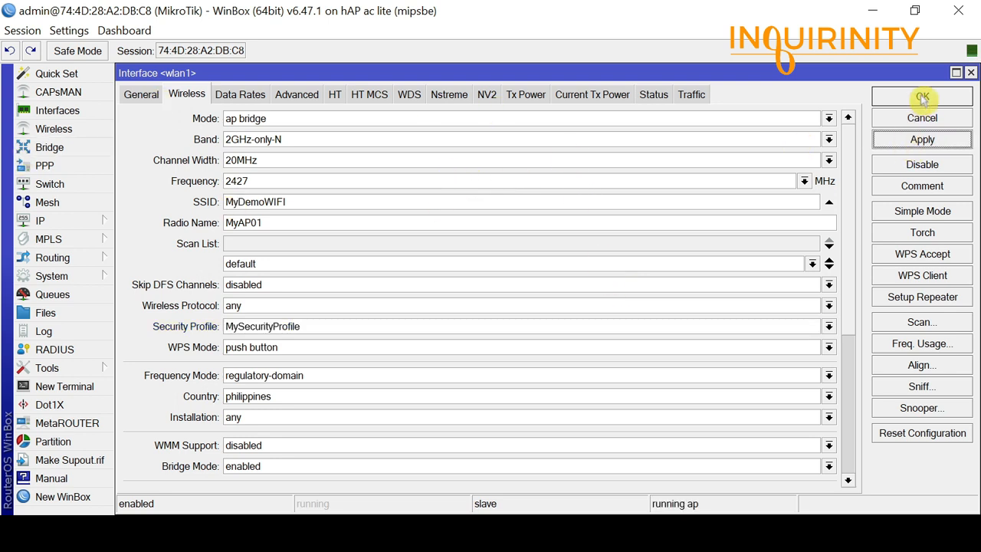
pyautogui.click(921, 98)
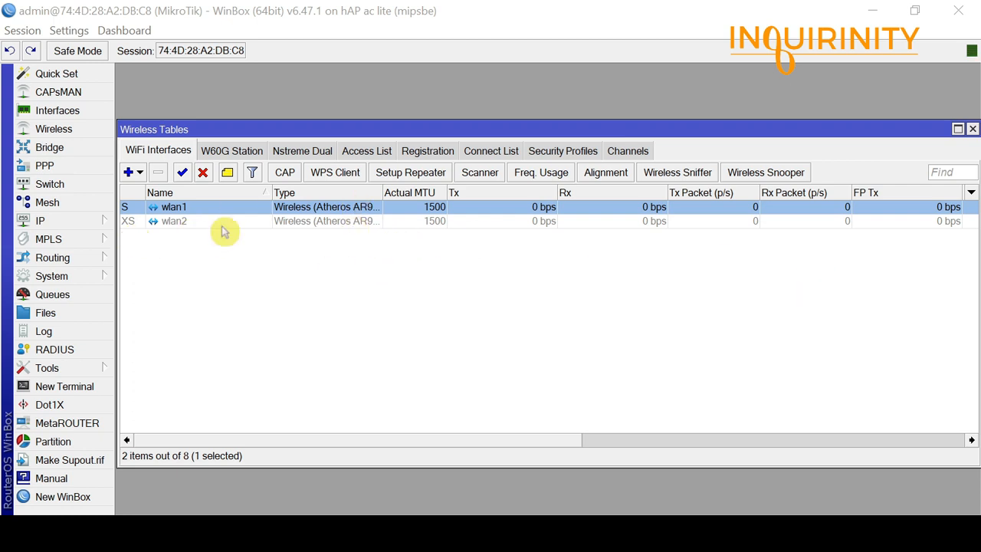
pyautogui.moveTo(126, 214)
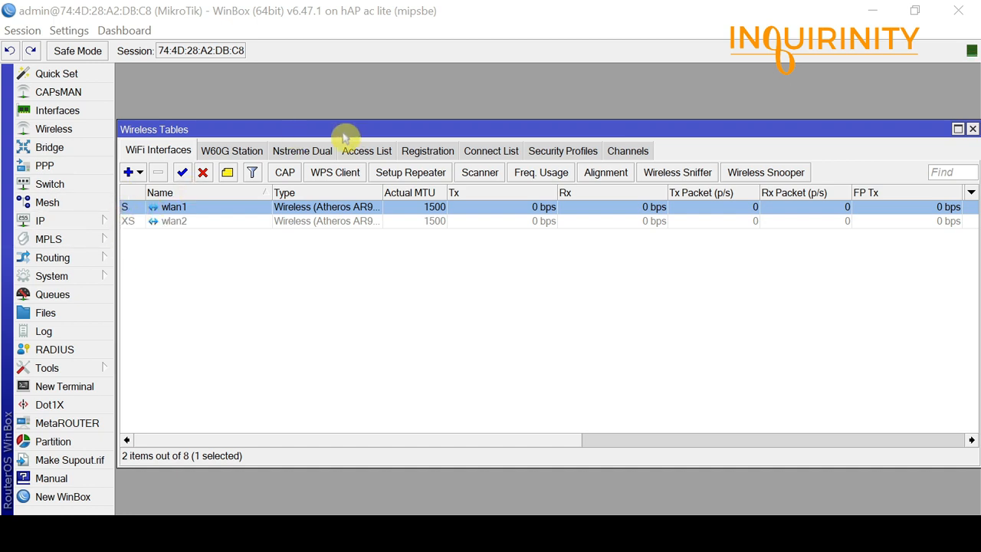
# - Check the wireless registration table for connected clients and return to the WiFi interface list
pyautogui.click(421, 156)
pyautogui.click(422, 153)
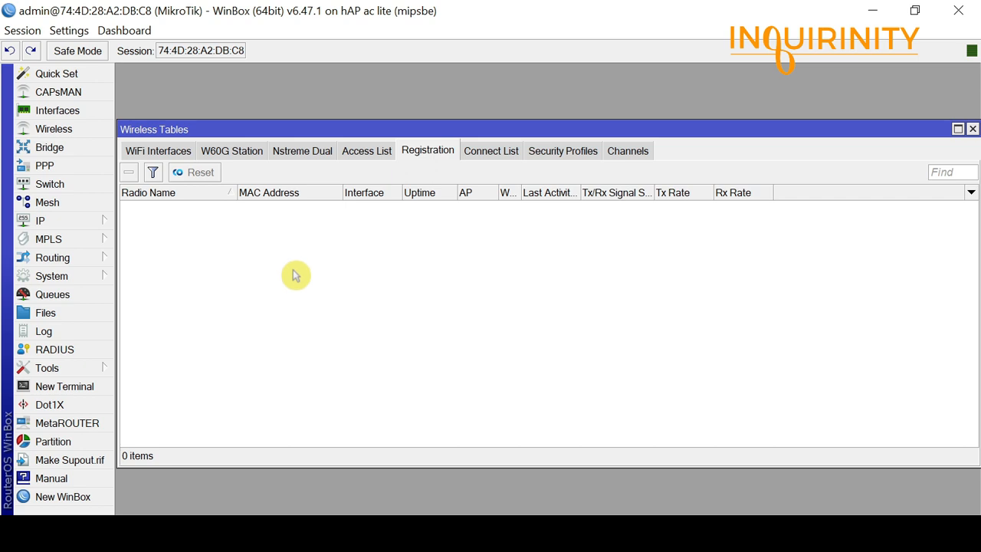
pyautogui.click(158, 151)
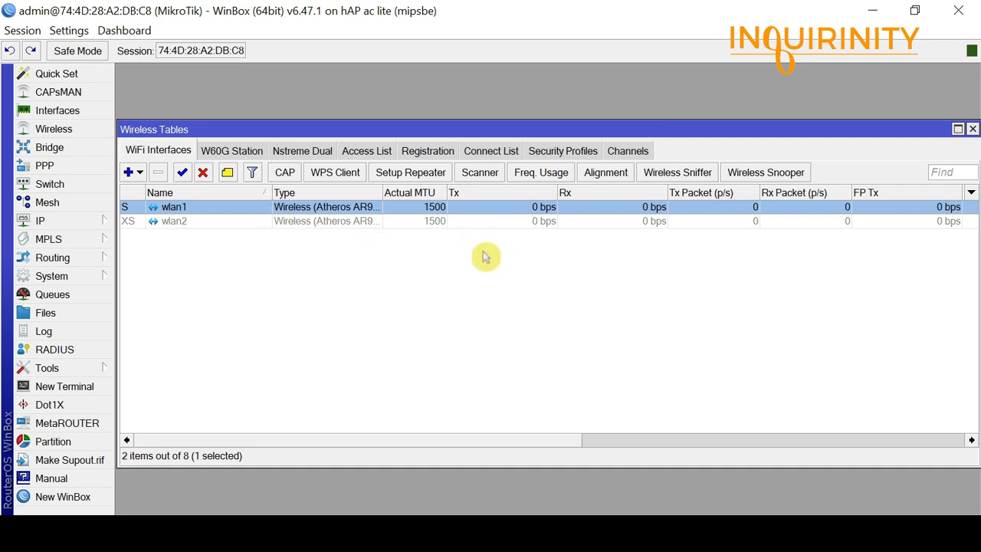
pyautogui.hotkey('alt', 'Tab')
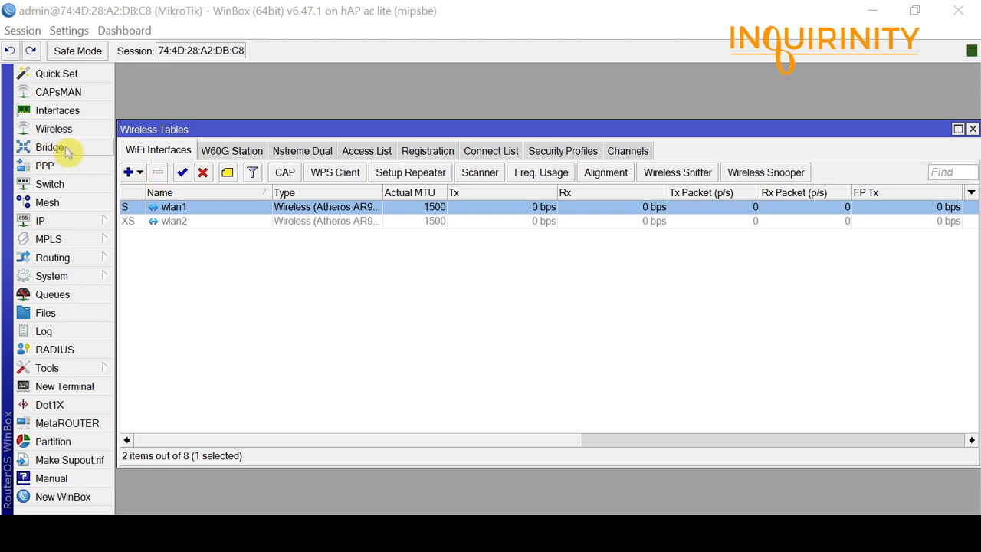
# - Review the IP address assigned to the bridge interface in the address list and close the list
pyautogui.click(45, 223)
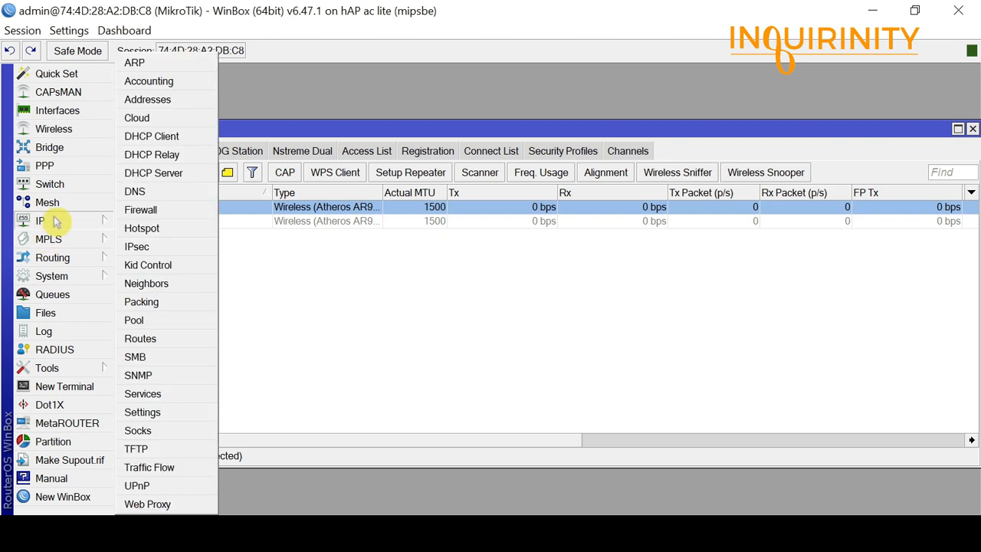
pyautogui.click(171, 101)
pyautogui.click(324, 281)
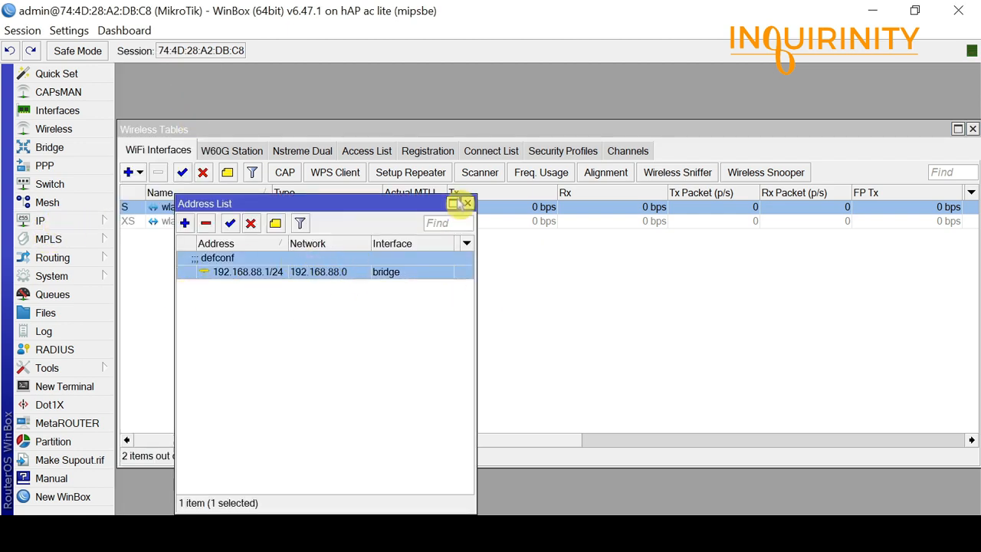
pyautogui.click(465, 203)
# - Review the defconf DHCP server running on the bridge interface and close the DHCP server window
pyautogui.click(63, 226)
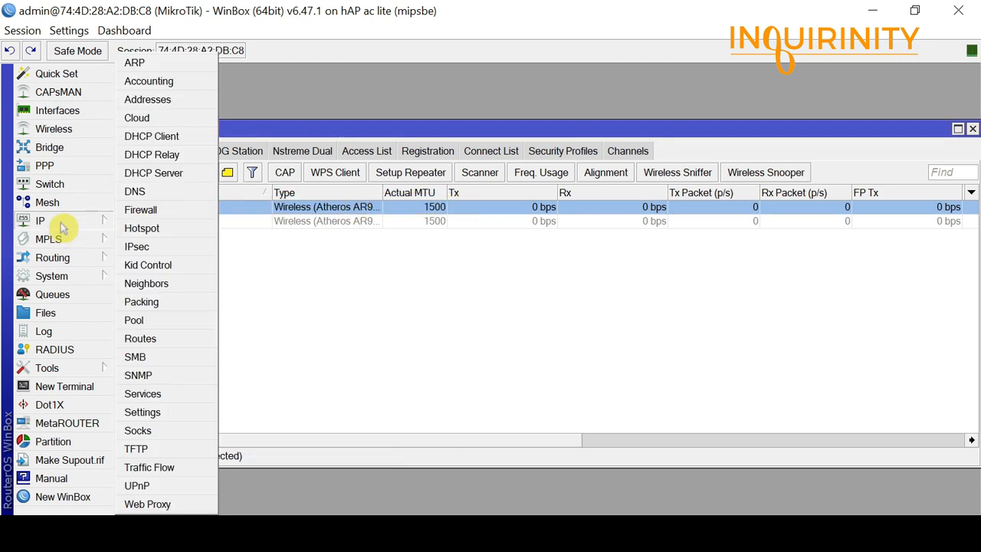
pyautogui.click(188, 174)
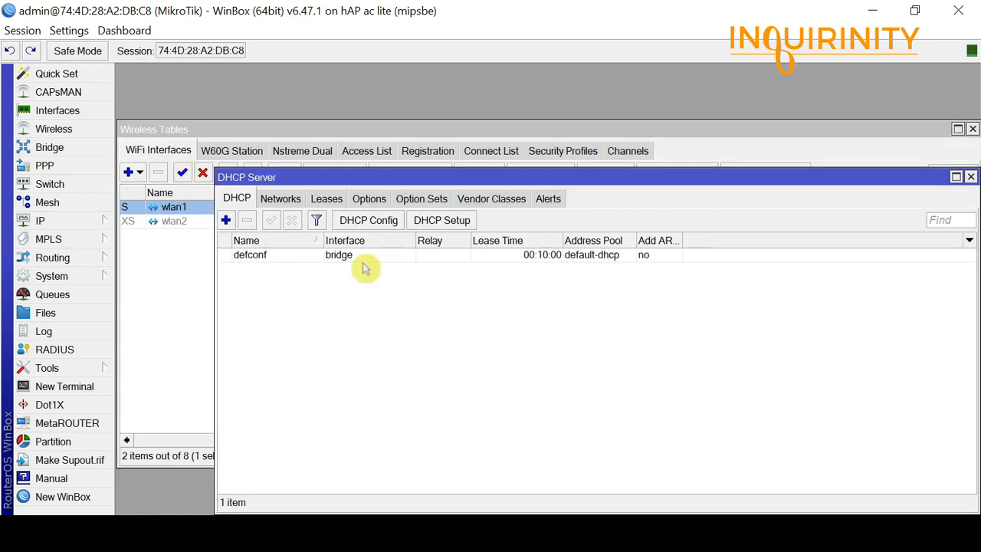
pyautogui.click(276, 257)
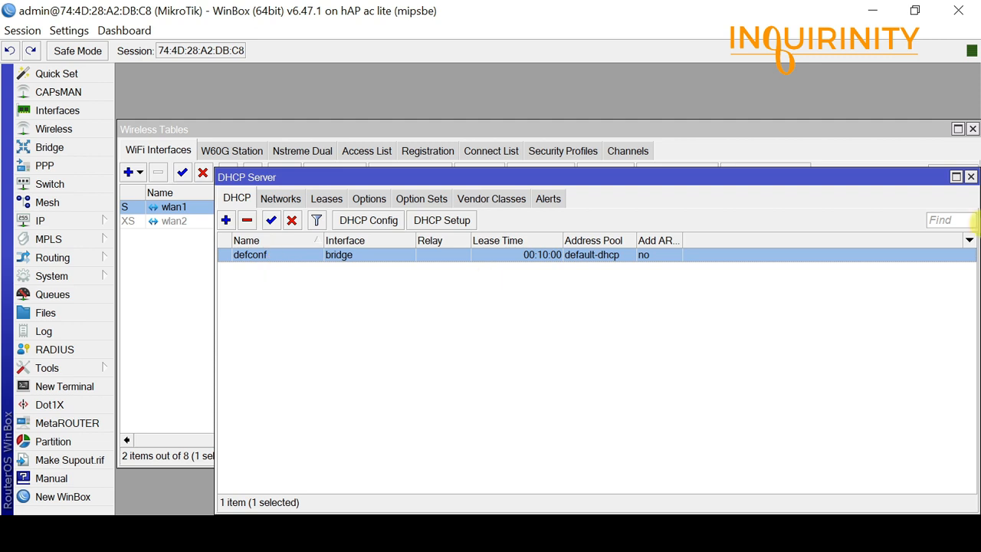
pyautogui.click(970, 177)
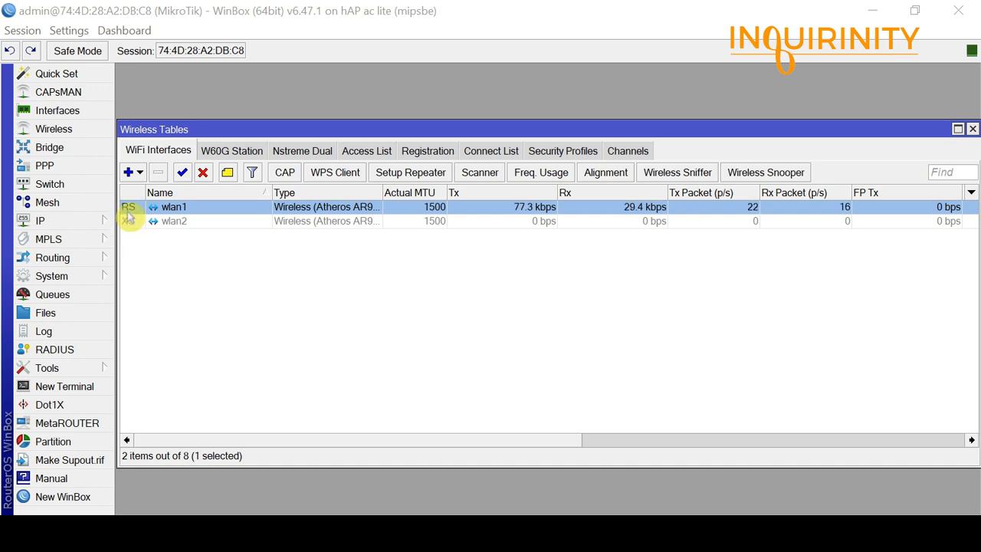
# - Inspect the client connected to wlan1 in the wireless registration table, widening the Tx Rate column
pyautogui.moveTo(129, 219)
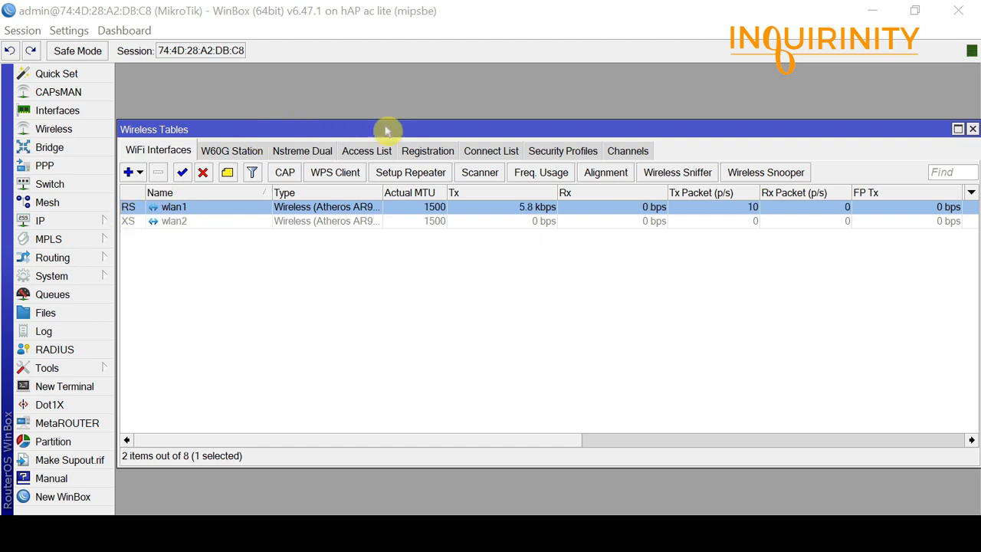
pyautogui.click(426, 151)
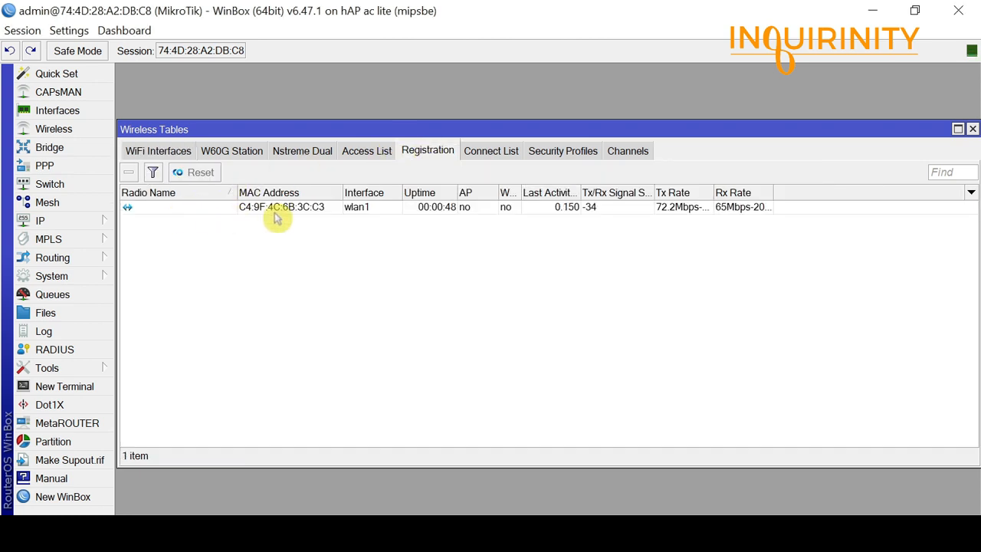
pyautogui.click(324, 210)
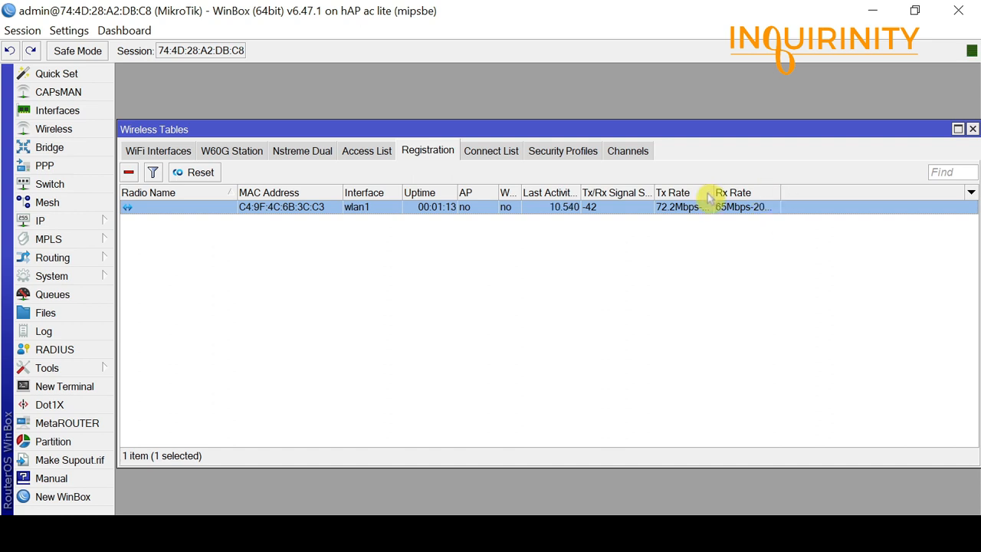
pyautogui.moveTo(712, 193); pyautogui.dragTo(723, 193)
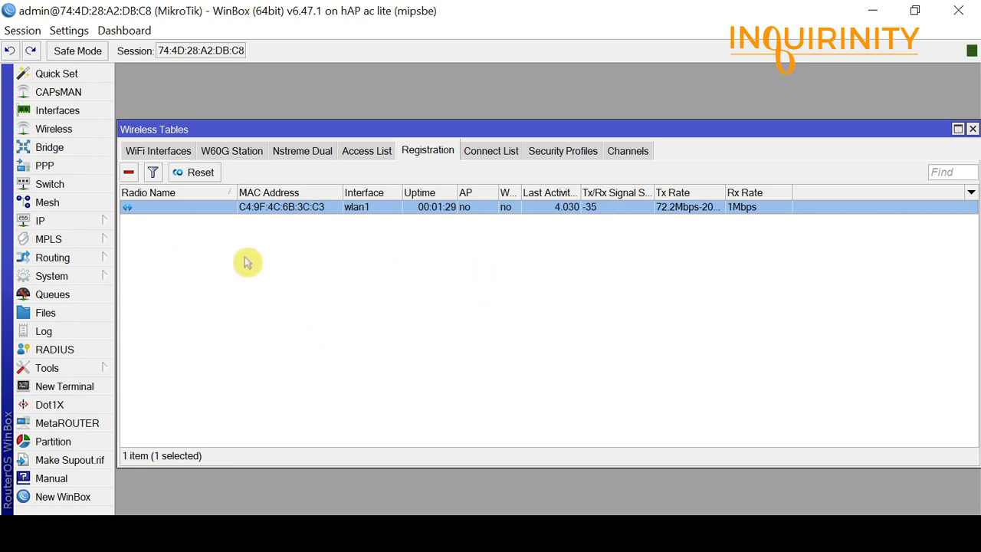
# - Inspect the connected client's lease in the DHCP server leases and close the DHCP server window
pyautogui.click(52, 223)
pyautogui.click(187, 172)
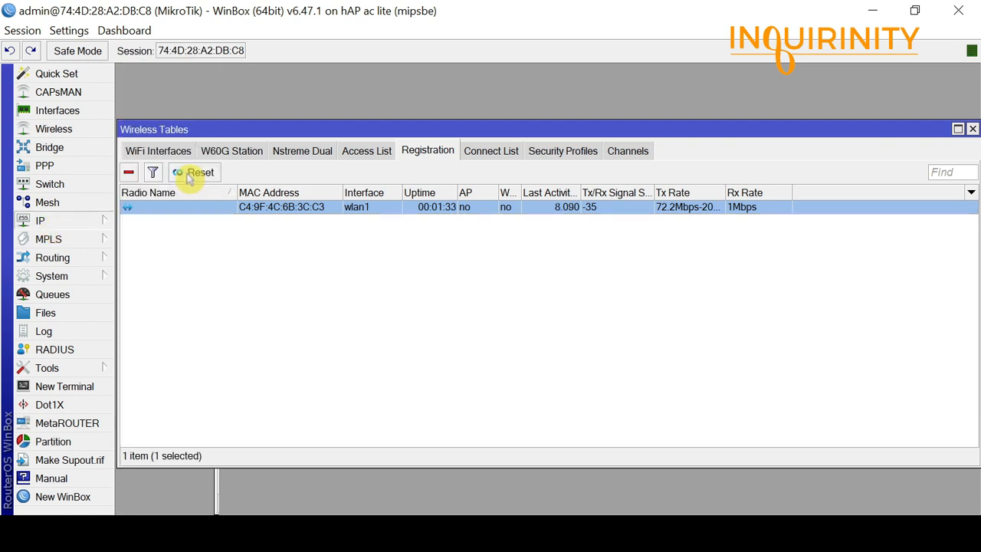
pyautogui.click(324, 197)
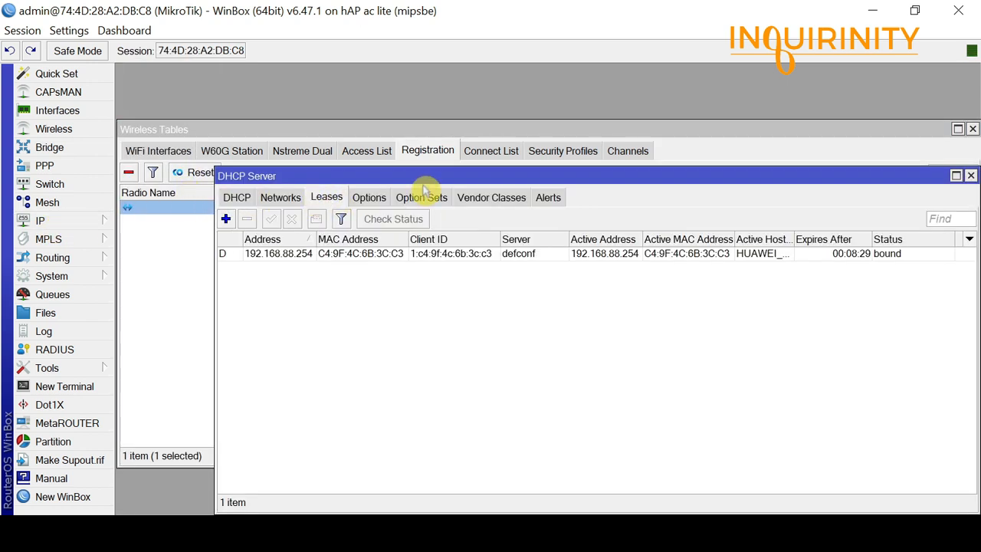
pyautogui.click(339, 256)
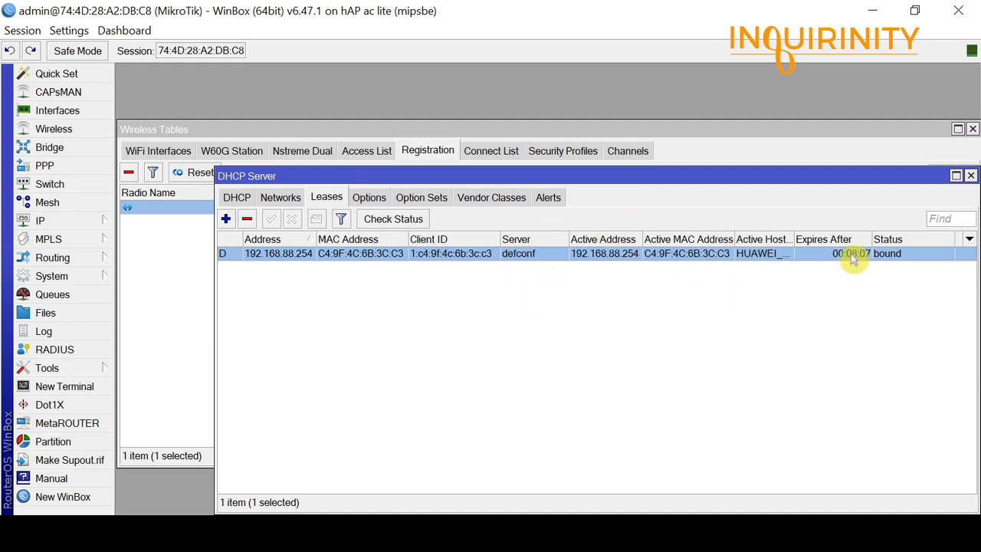
pyautogui.click(970, 176)
# - Enable the wlan2 interface in the WiFi interface list
pyautogui.click(148, 154)
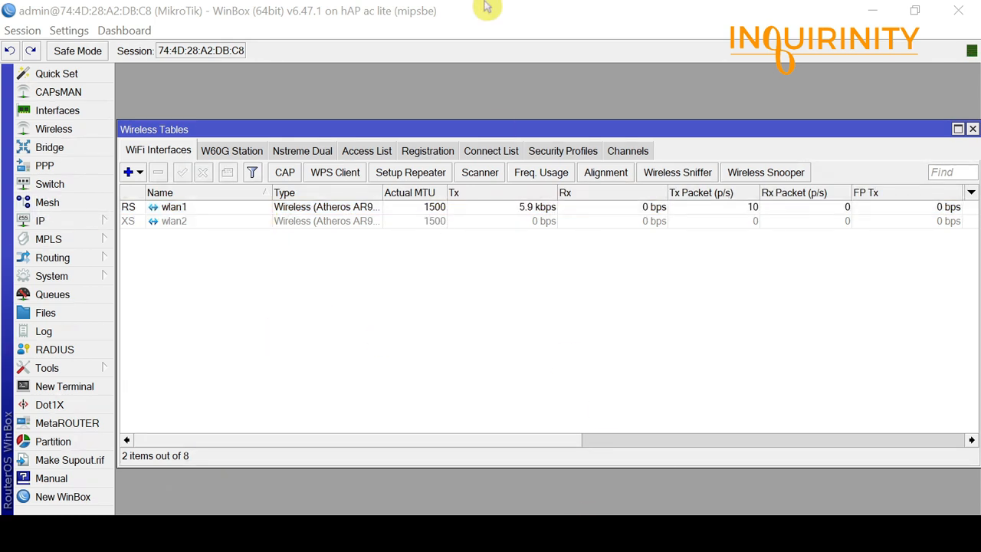
pyautogui.click(169, 223)
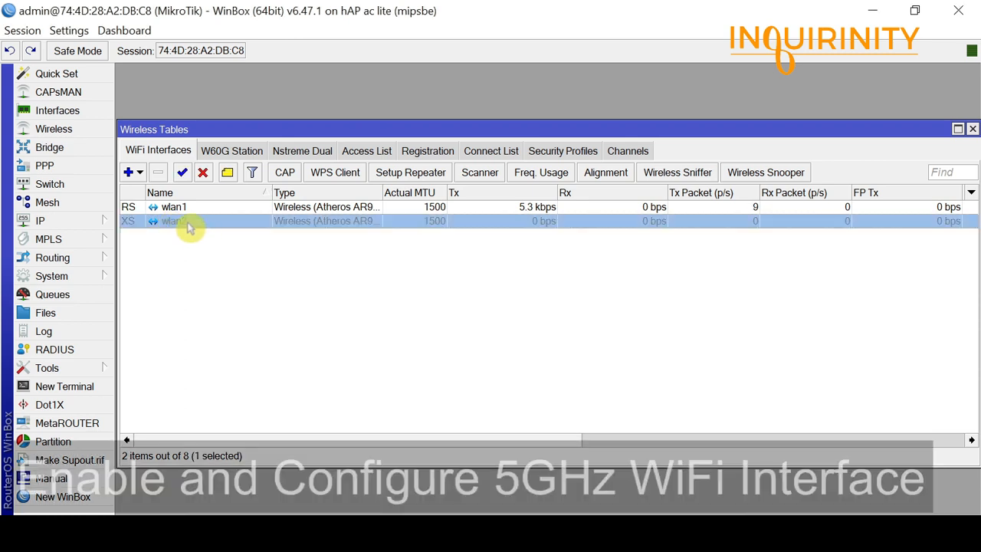
pyautogui.click(182, 173)
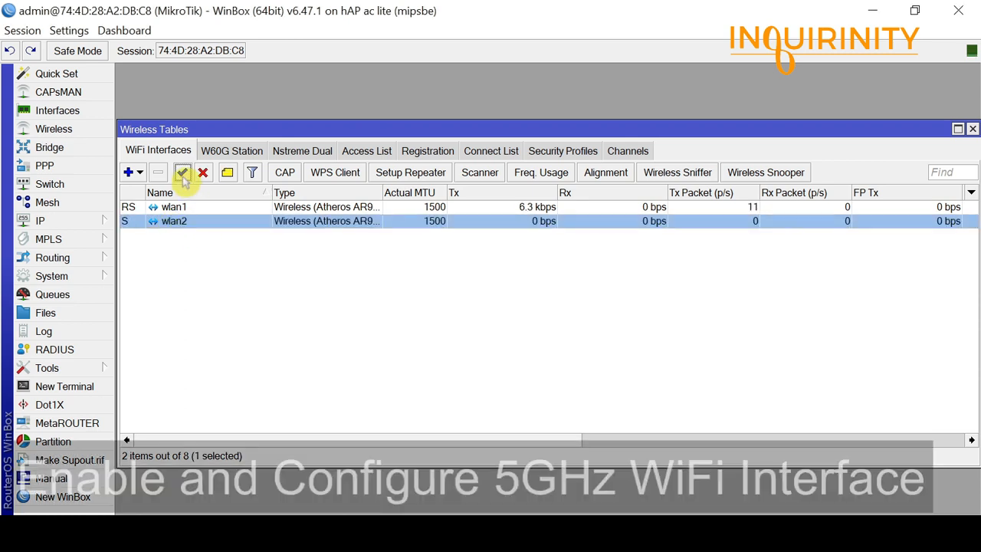
# - Open the wireless settings of wlan2 and examine the available band and frequency options
pyautogui.doubleClick(182, 223)
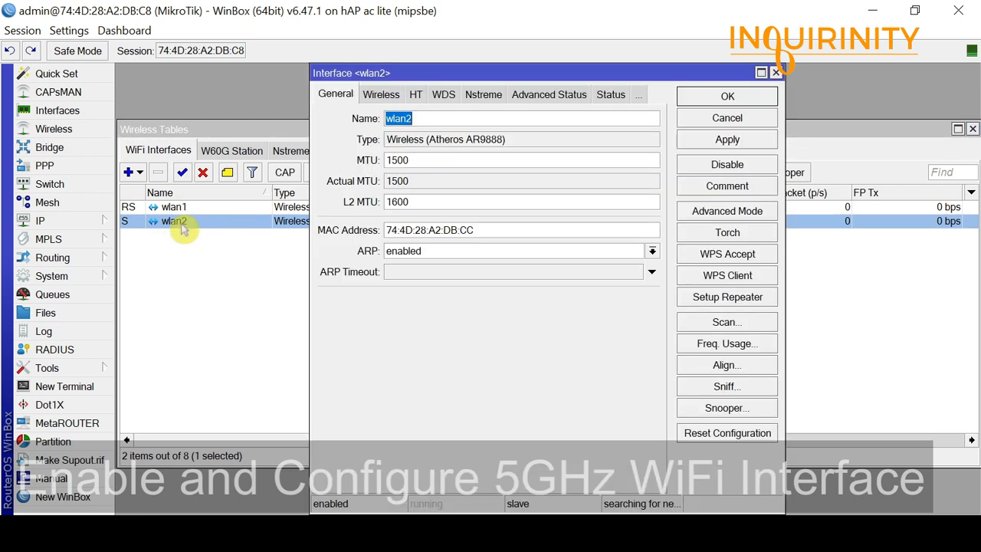
pyautogui.click(387, 95)
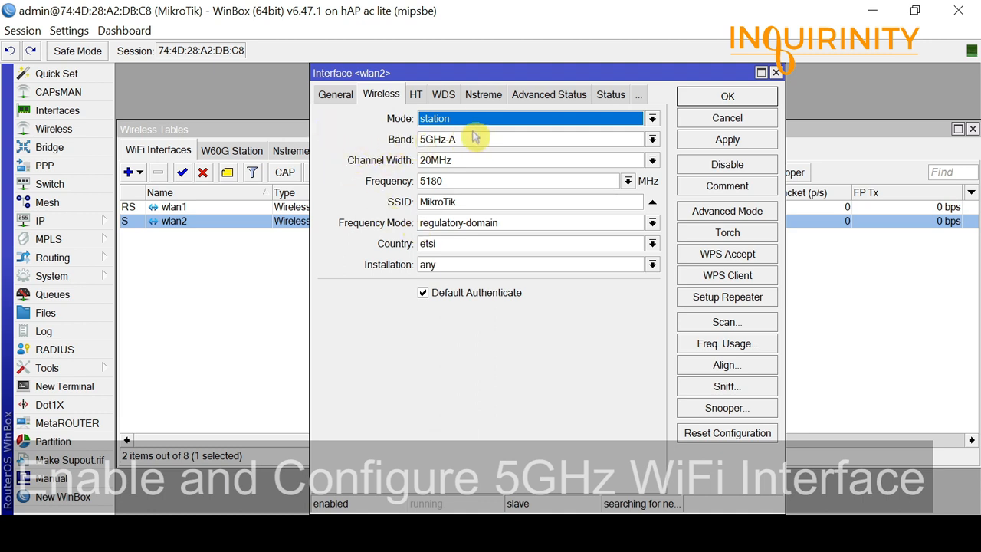
pyautogui.click(529, 141)
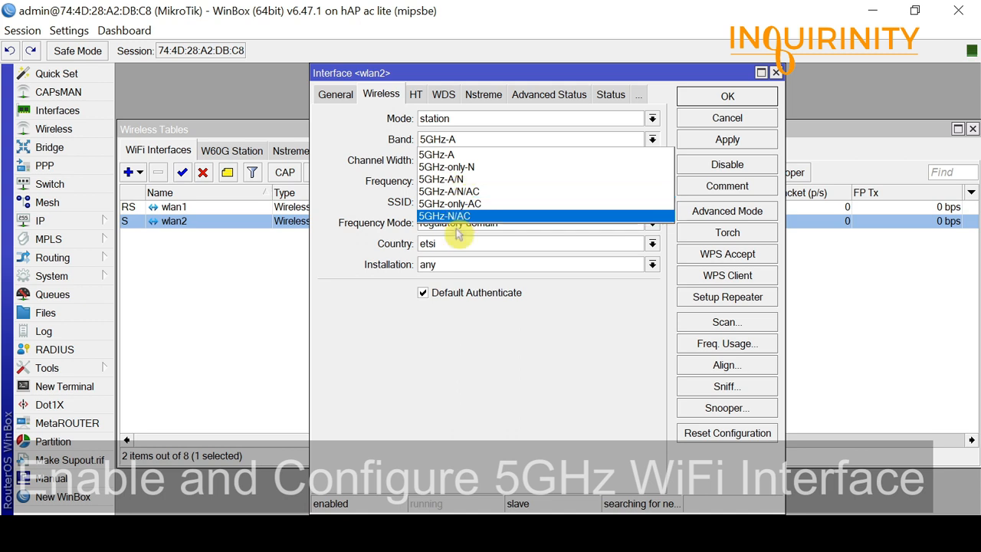
pyautogui.click(354, 210)
pyautogui.click(495, 142)
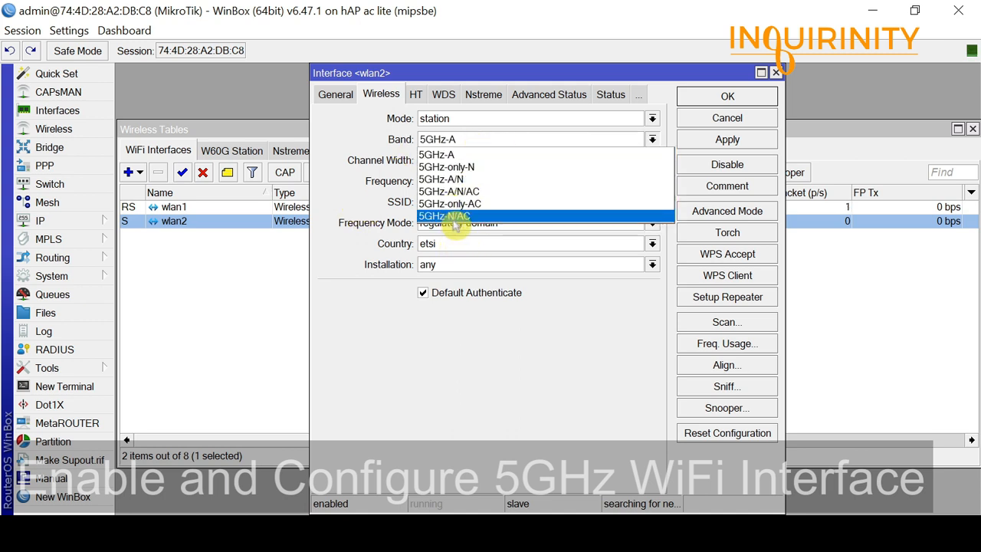
pyautogui.click(338, 170)
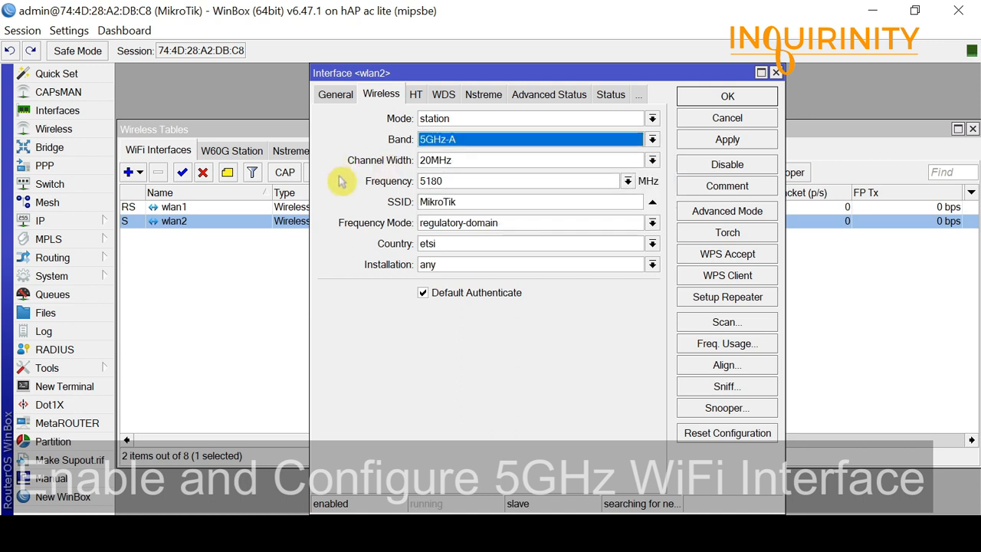
pyautogui.click(460, 141)
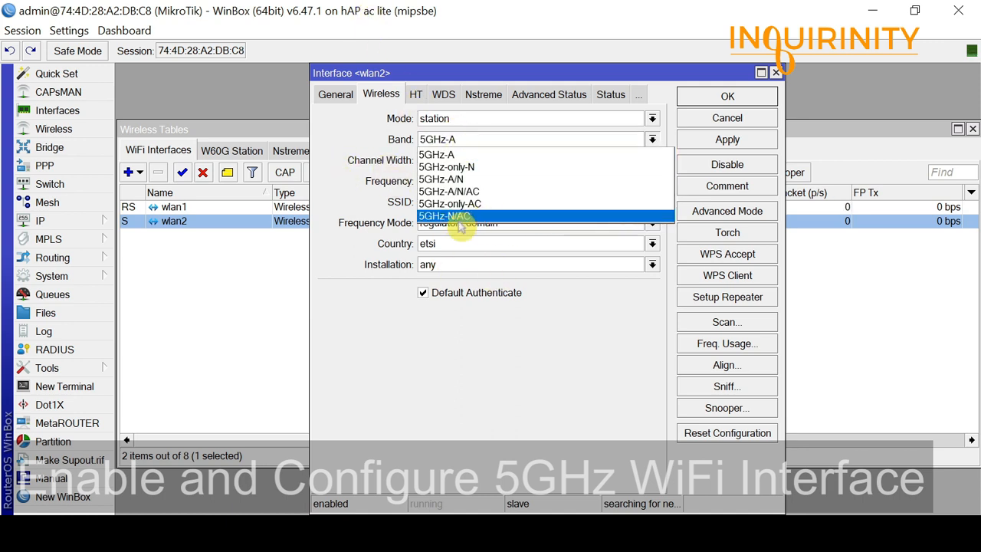
pyautogui.click(344, 175)
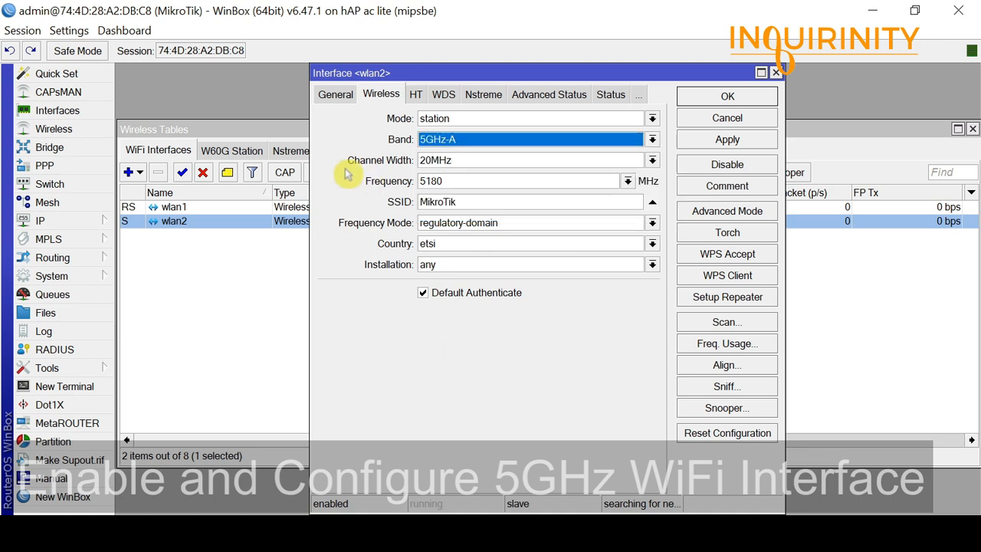
pyautogui.click(627, 181)
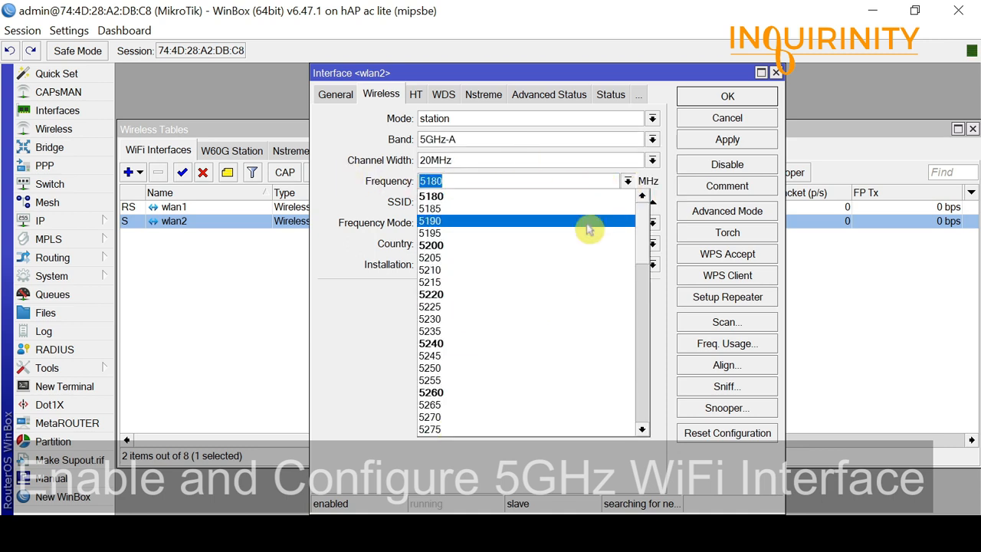
pyautogui.moveTo(646, 226); pyautogui.dragTo(644, 195)
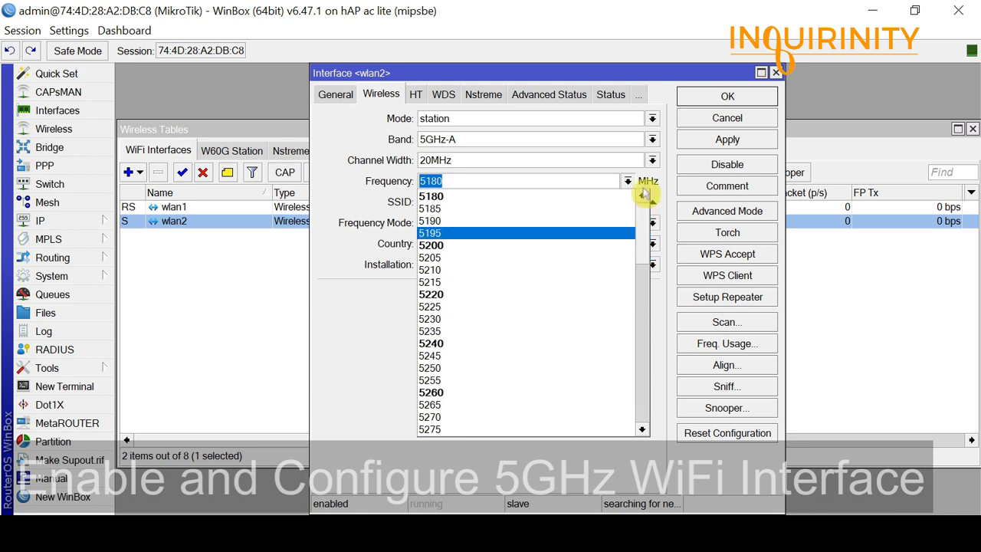
pyautogui.click(646, 76)
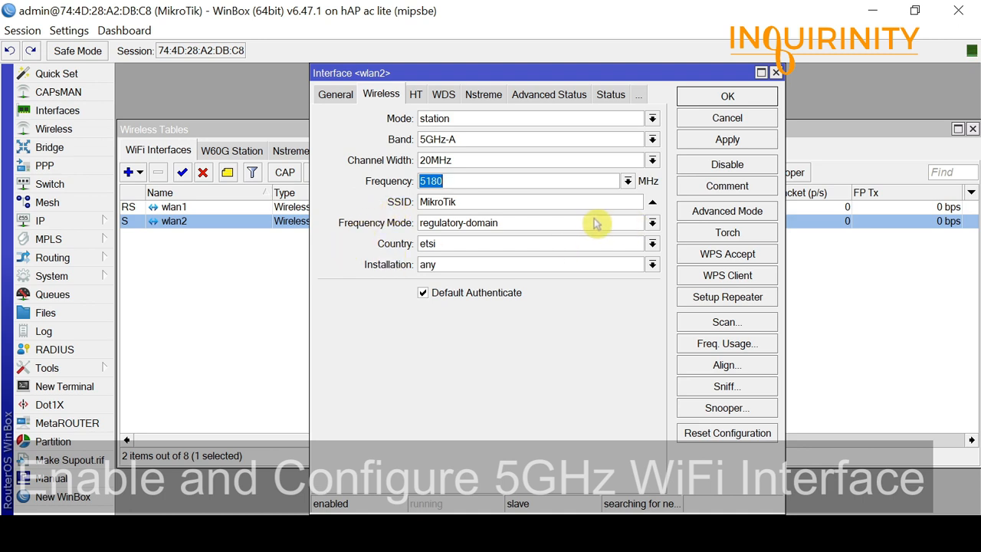
# - Show the advanced wireless settings of wlan2 and choose ap bridge as its mode
pyautogui.click(703, 215)
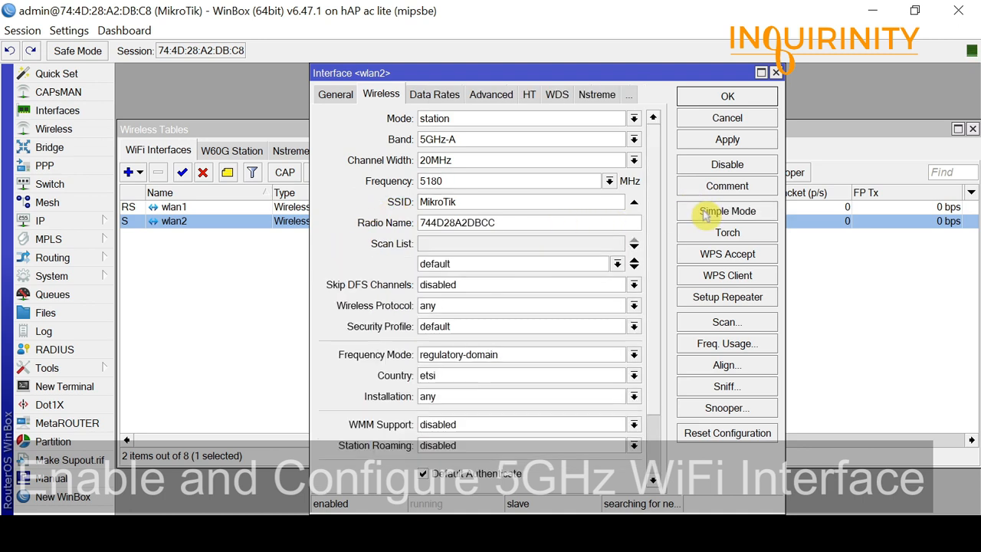
pyautogui.moveTo(508, 222); pyautogui.dragTo(337, 226)
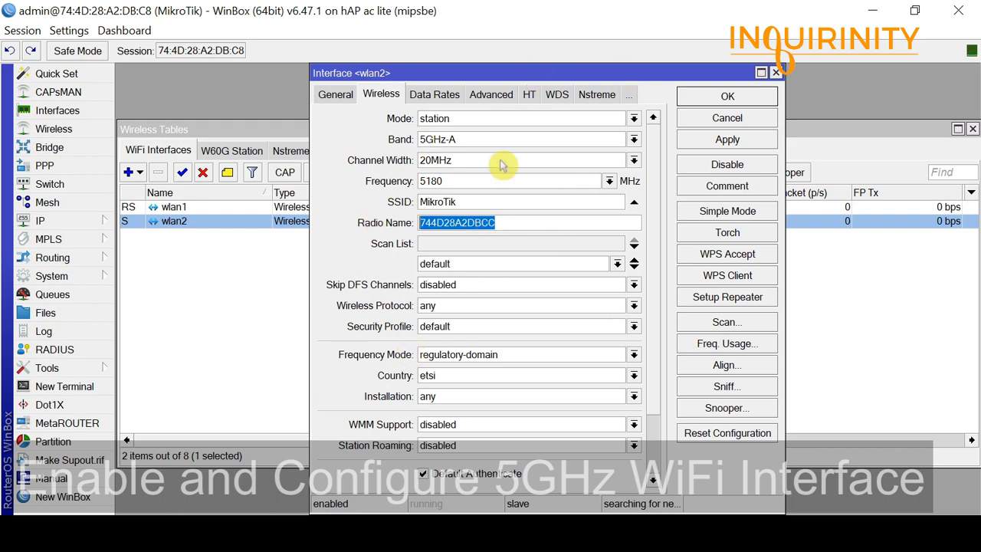
pyautogui.moveTo(541, 77); pyautogui.dragTo(480, 62)
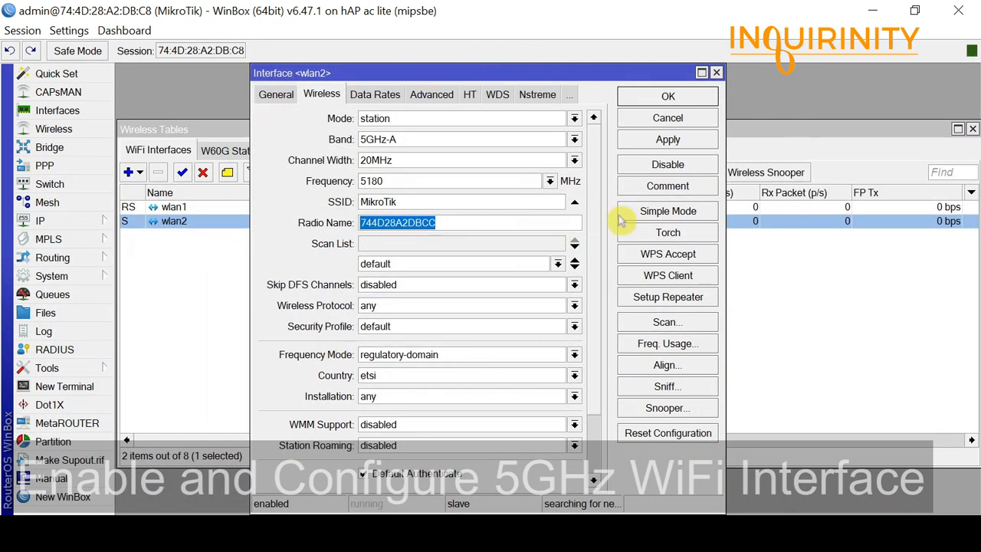
pyautogui.click(574, 119)
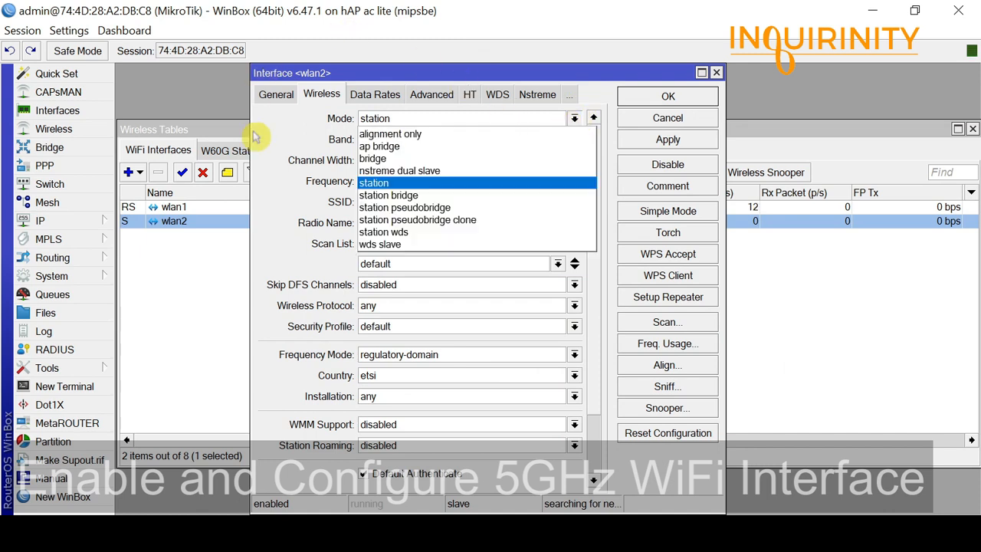
pyautogui.click(437, 146)
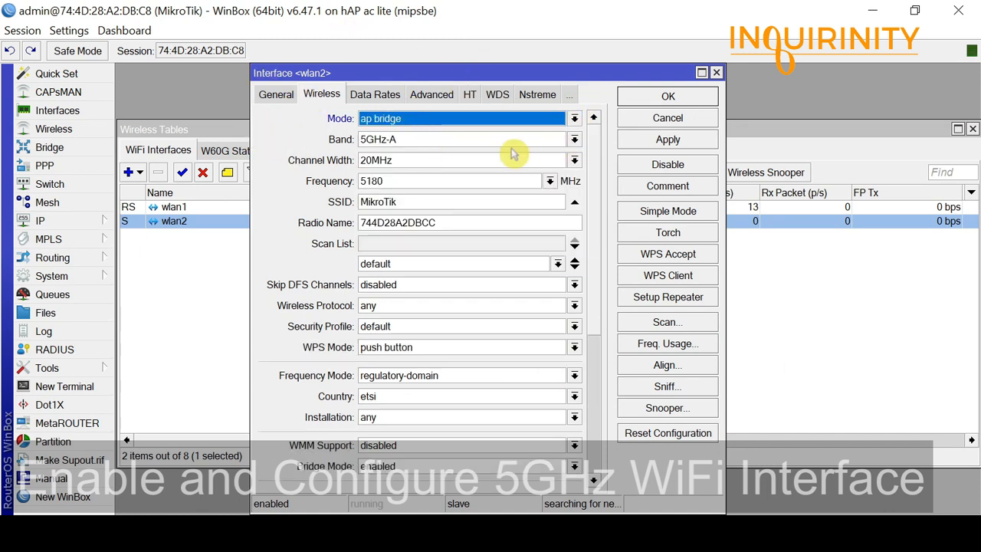
# - Examine the band and channel width options of wlan2 and close the interface settings without applying changes
pyautogui.click(574, 139)
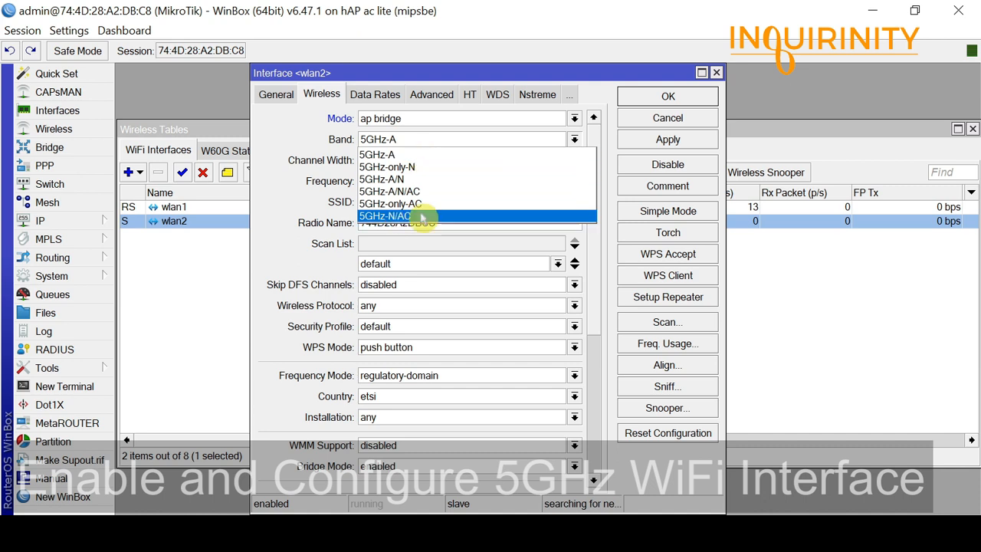
pyautogui.click(291, 203)
pyautogui.click(429, 163)
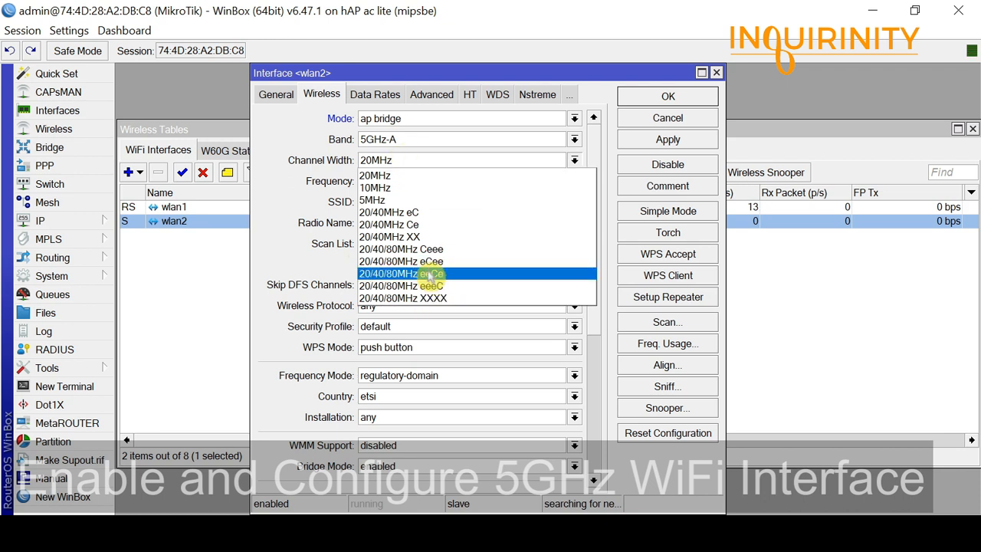
pyautogui.click(265, 264)
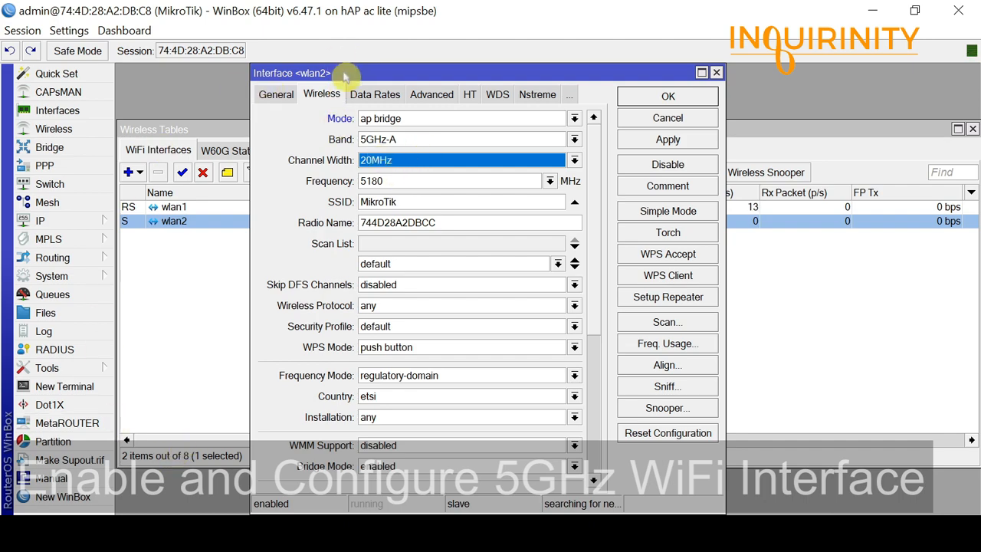
pyautogui.moveTo(345, 72); pyautogui.dragTo(203, 236)
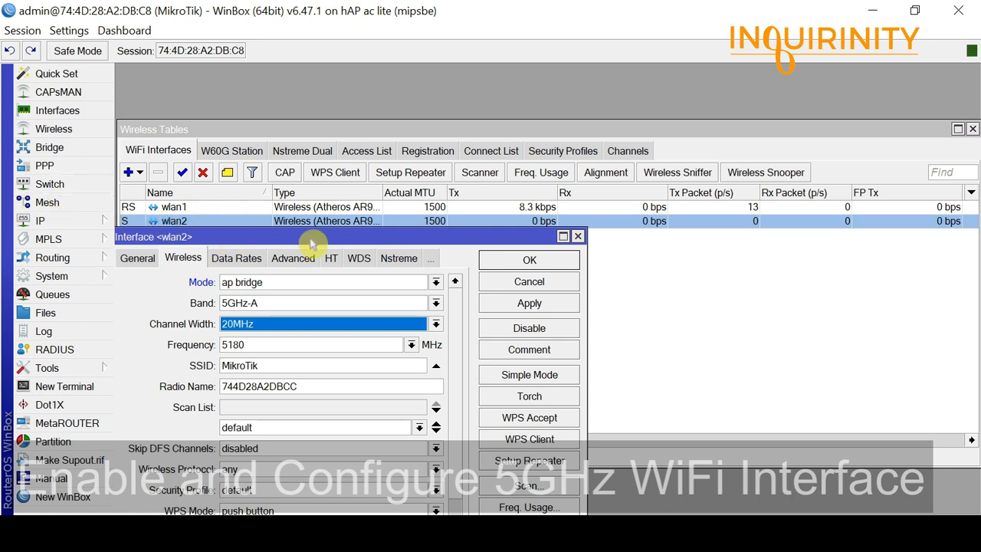
pyautogui.moveTo(311, 242); pyautogui.dragTo(534, 250)
pyautogui.click(803, 250)
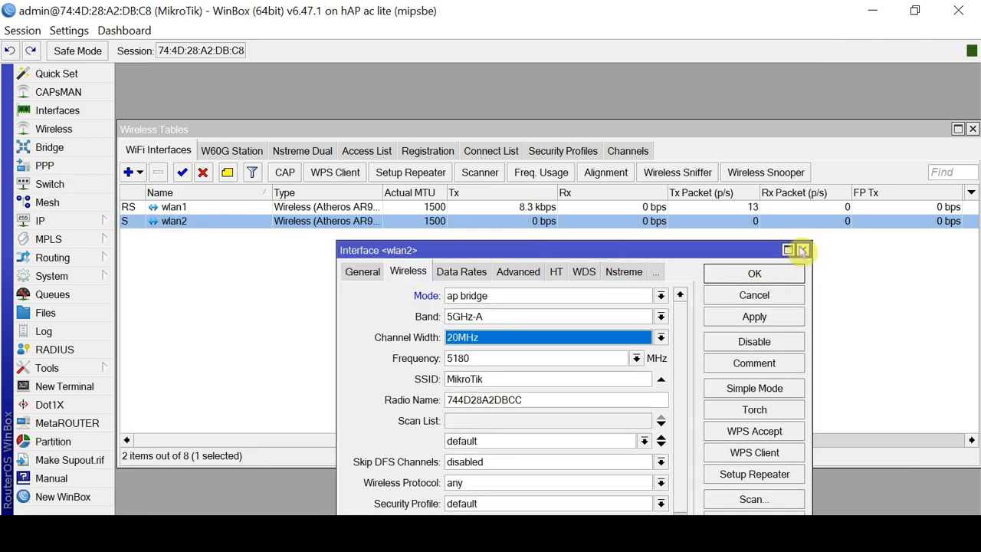
pyautogui.click(803, 250)
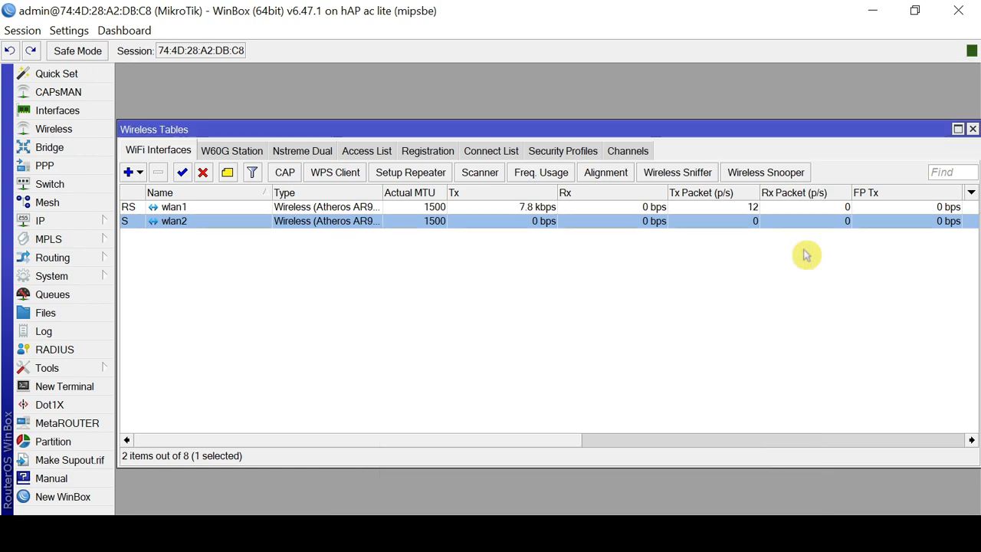